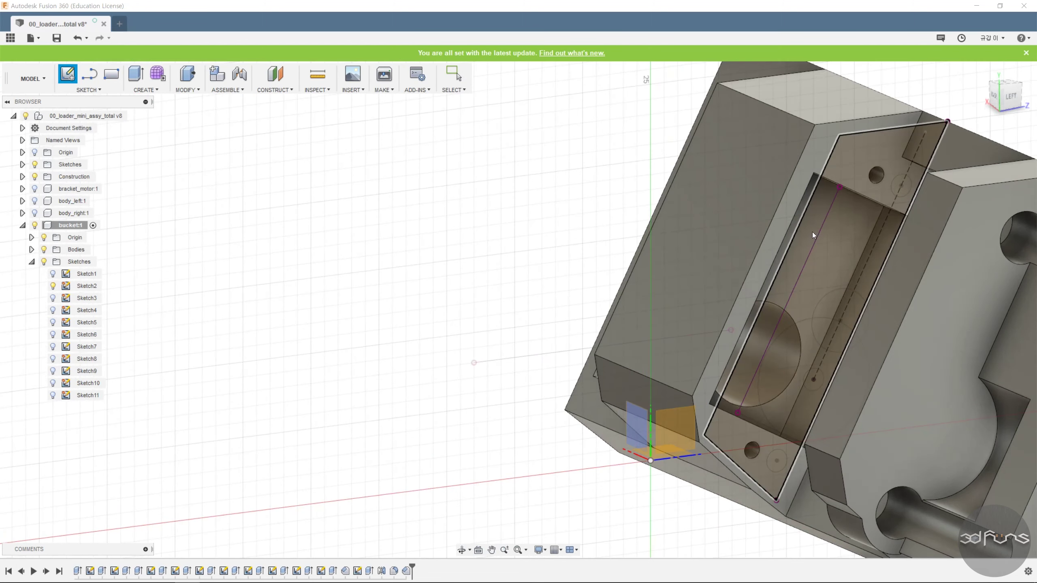
- Start a sketch on the bucket slot's inner side wall and draw circles concentric with the large and small circular outlines
{"action": "middle_click_drag", "start_coordinate": [812, 233], "coordinate": [826, 188], "text": "shift"}
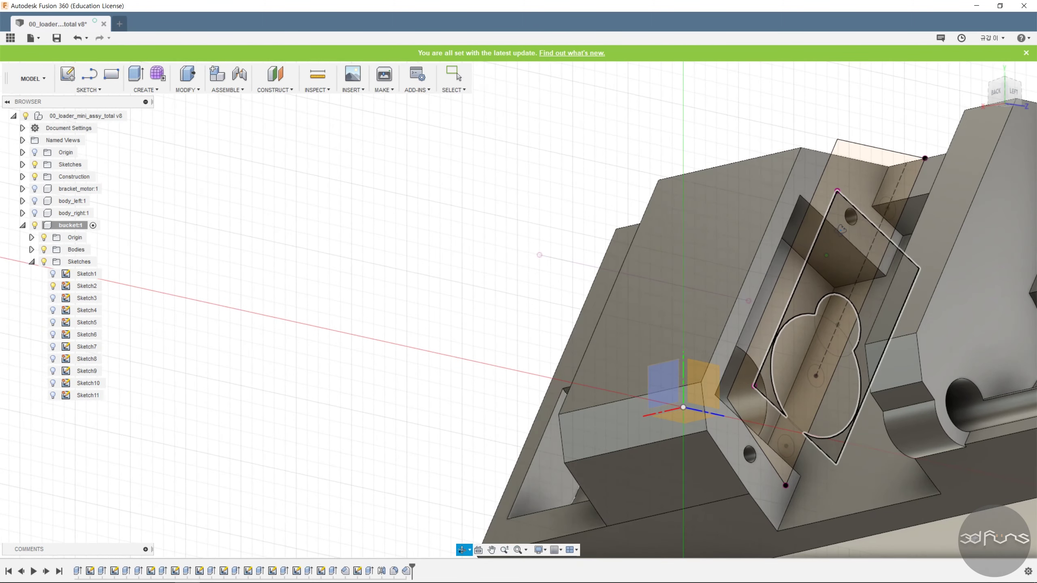
{"action": "left_click", "coordinate": [792, 274]}
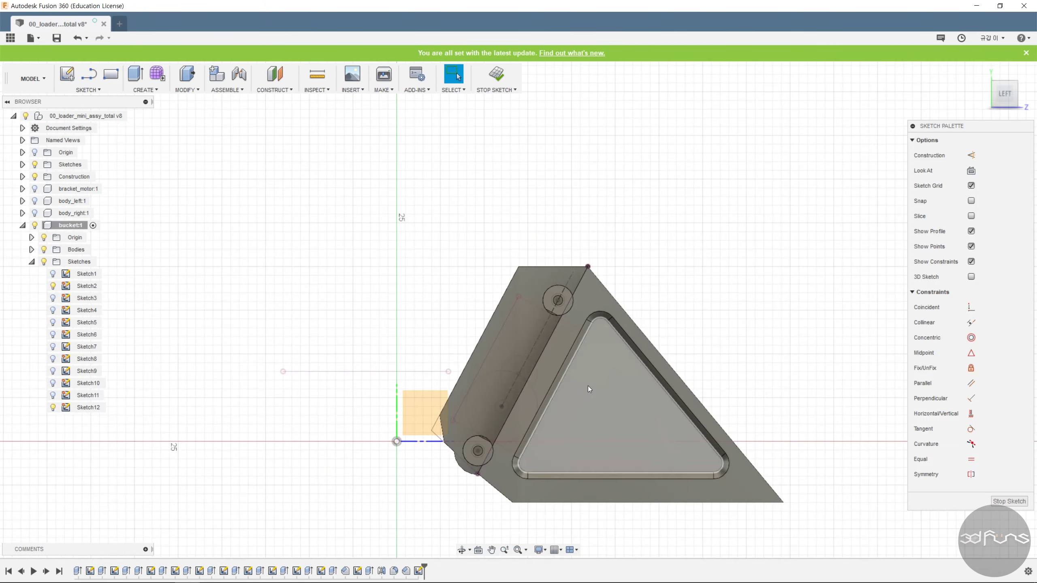
{"action": "scroll", "coordinate": [589, 367], "scroll_direction": "up", "scroll_amount": 4}
{"action": "scroll", "coordinate": [606, 364], "scroll_direction": "up", "scroll_amount": 2}
{"action": "key", "text": "c"}
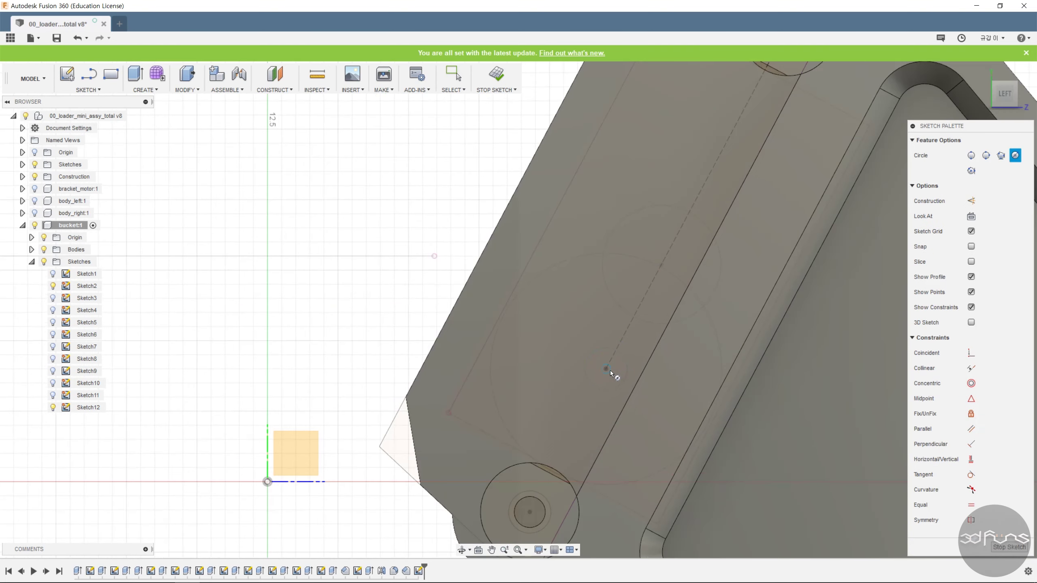
{"action": "left_click", "coordinate": [606, 369]}
{"action": "left_click", "coordinate": [734, 323]}
{"action": "left_click", "coordinate": [661, 264]}
- Dimension the gap between each new circle and its existing circular outline to 0.2 mm
{"action": "key", "text": "d"}
{"action": "scroll", "coordinate": [705, 217], "scroll_direction": "up", "scroll_amount": 2}
{"action": "left_click", "coordinate": [705, 226]}
{"action": "left_click", "coordinate": [737, 151]}
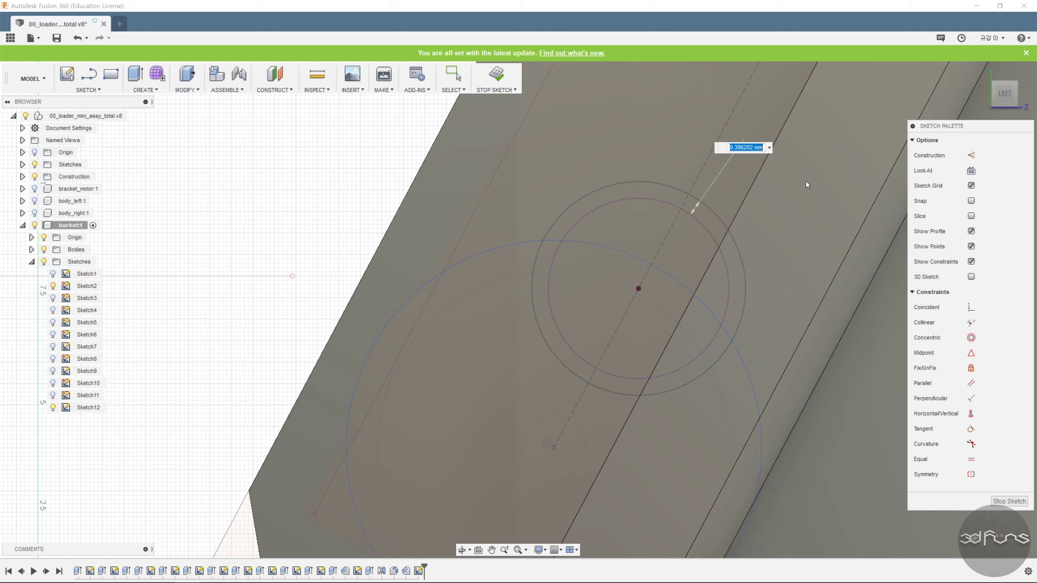
{"action": "type", "text": "0.2"}
{"action": "key", "text": "Return"}
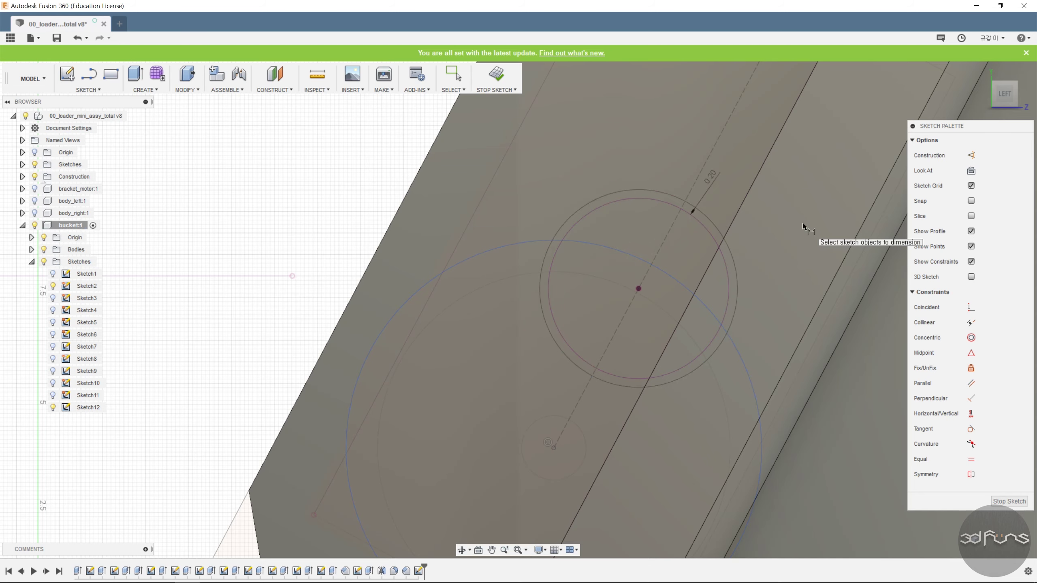
{"action": "left_click", "coordinate": [753, 392]}
{"action": "left_click", "coordinate": [770, 363]}
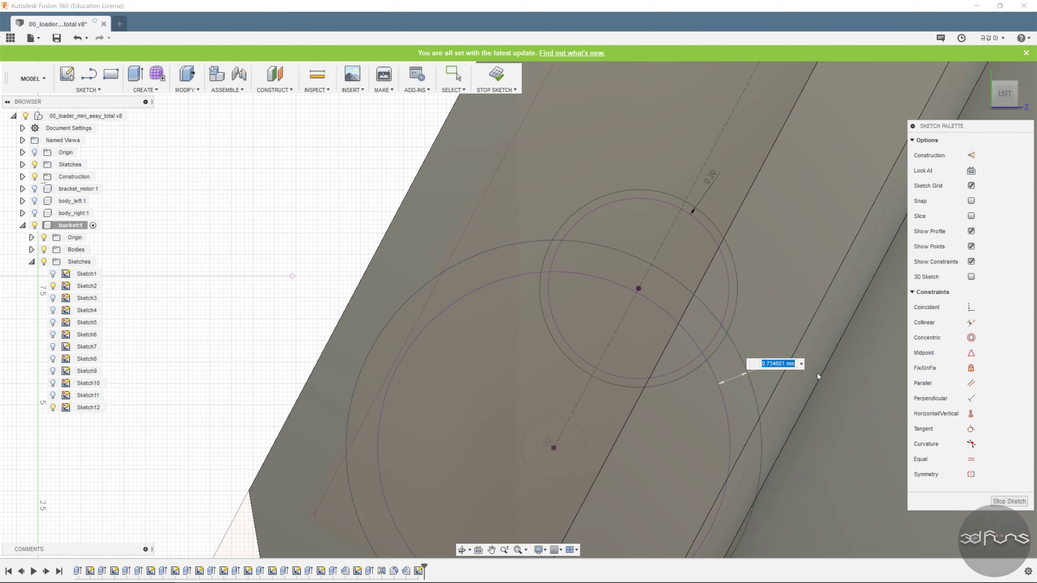
{"action": "type", "text": "0.2"}
{"action": "key", "text": "Return"}
- Draw a short line bridging the small and large outer circles on each side of the dashed centre line
{"action": "scroll", "coordinate": [777, 350], "scroll_direction": "down", "scroll_amount": 2}
{"action": "key", "text": "l"}
{"action": "scroll", "coordinate": [777, 351], "scroll_direction": "up", "scroll_amount": 3}
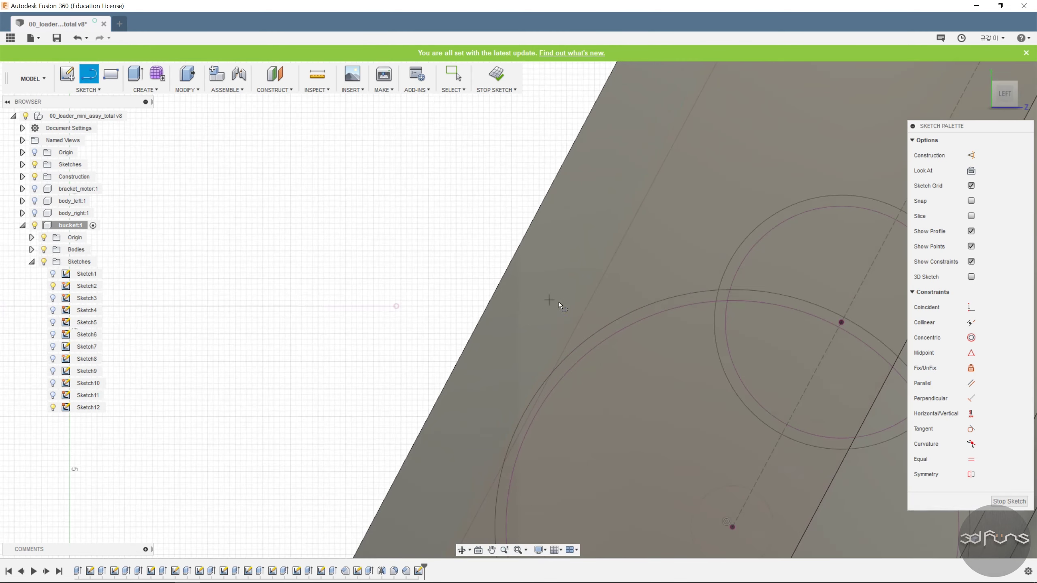
{"action": "left_click", "coordinate": [769, 245]}
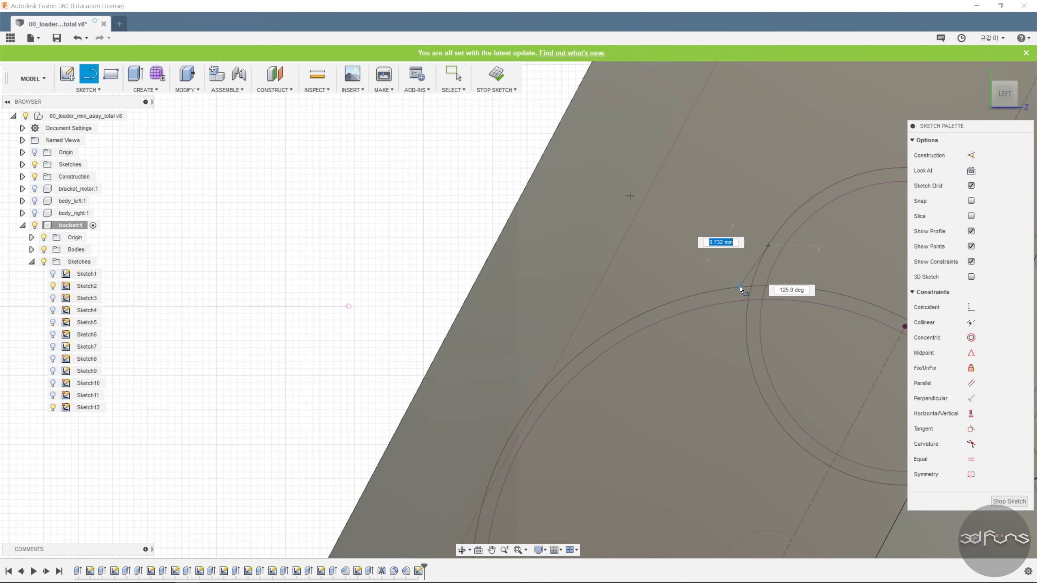
{"action": "scroll", "coordinate": [750, 377], "scroll_direction": "down", "scroll_amount": 3}
{"action": "scroll", "coordinate": [750, 377], "scroll_direction": "up", "scroll_amount": 2}
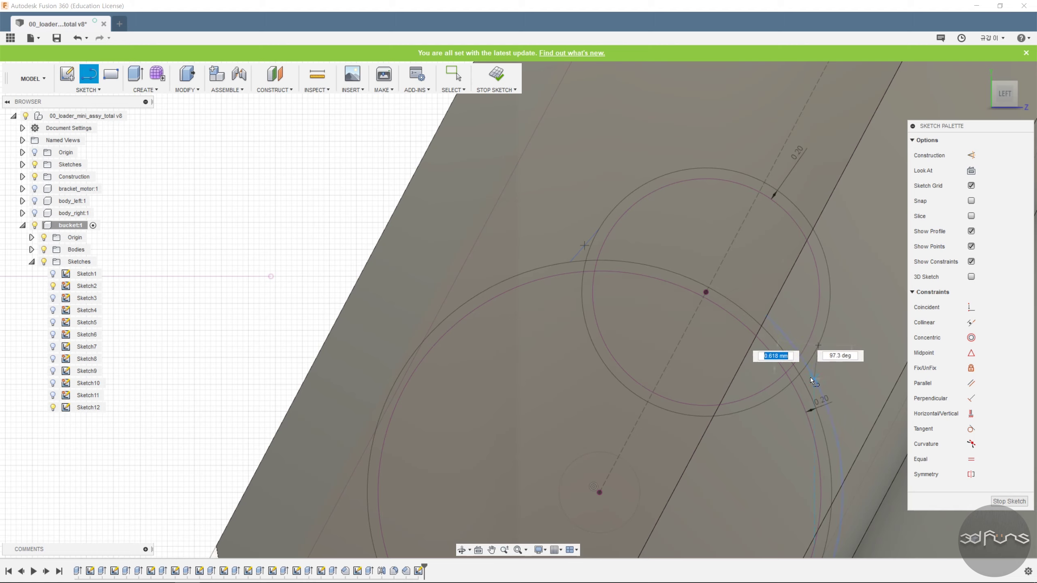
{"action": "scroll", "coordinate": [808, 390], "scroll_direction": "up", "scroll_amount": 2}
{"action": "scroll", "coordinate": [794, 386], "scroll_direction": "down", "scroll_amount": 2}
{"action": "left_click", "coordinate": [795, 388]}
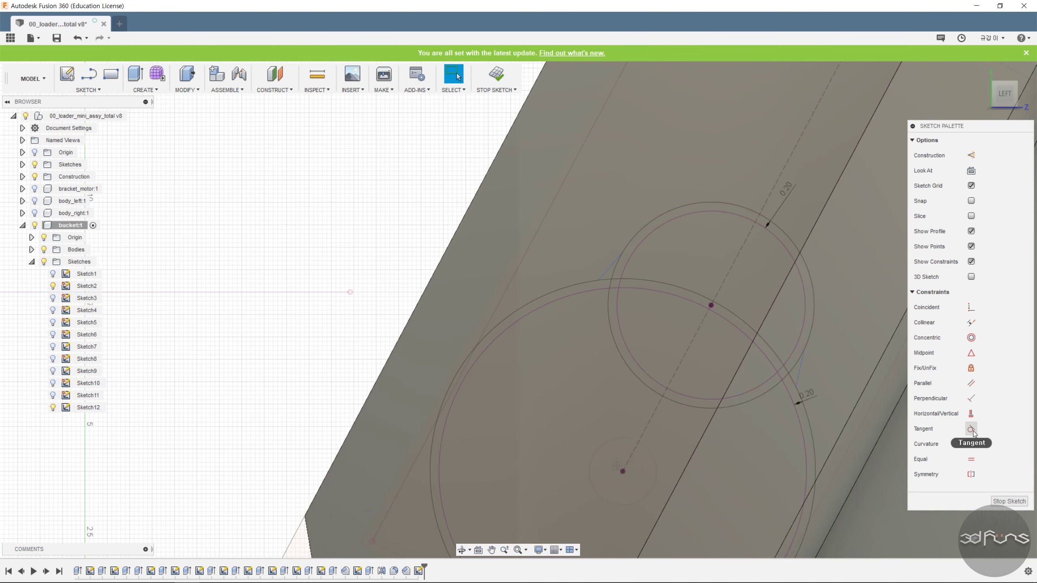
- Make the short connecting lines tangent to the small outer circle
{"action": "left_click", "coordinate": [971, 429]}
{"action": "scroll", "coordinate": [817, 351], "scroll_direction": "up", "scroll_amount": 2}
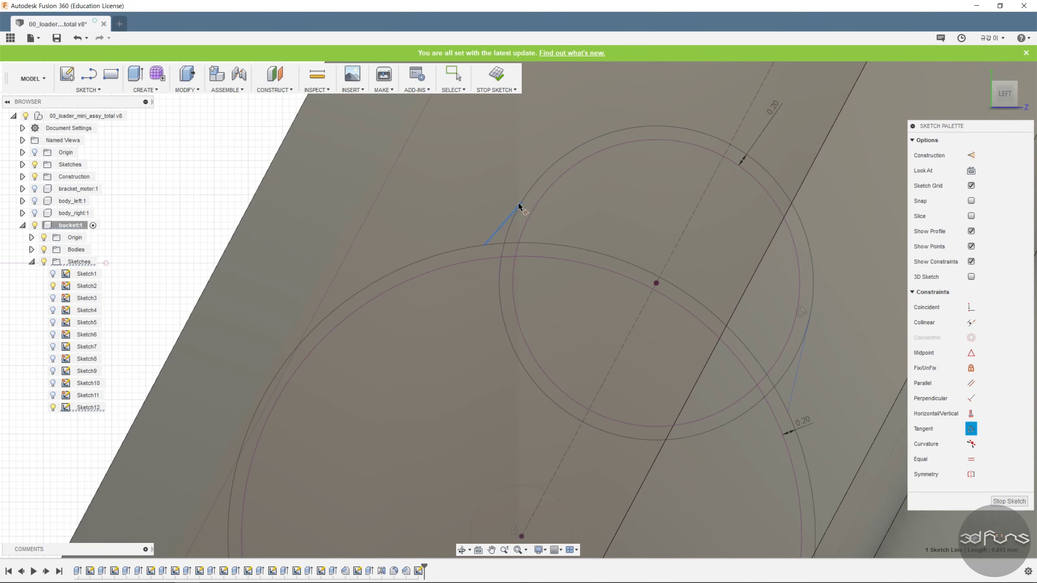
{"action": "left_click", "coordinate": [544, 189]}
- Constrain both short connecting lines parallel to the dashed centre line
{"action": "left_click", "coordinate": [971, 384]}
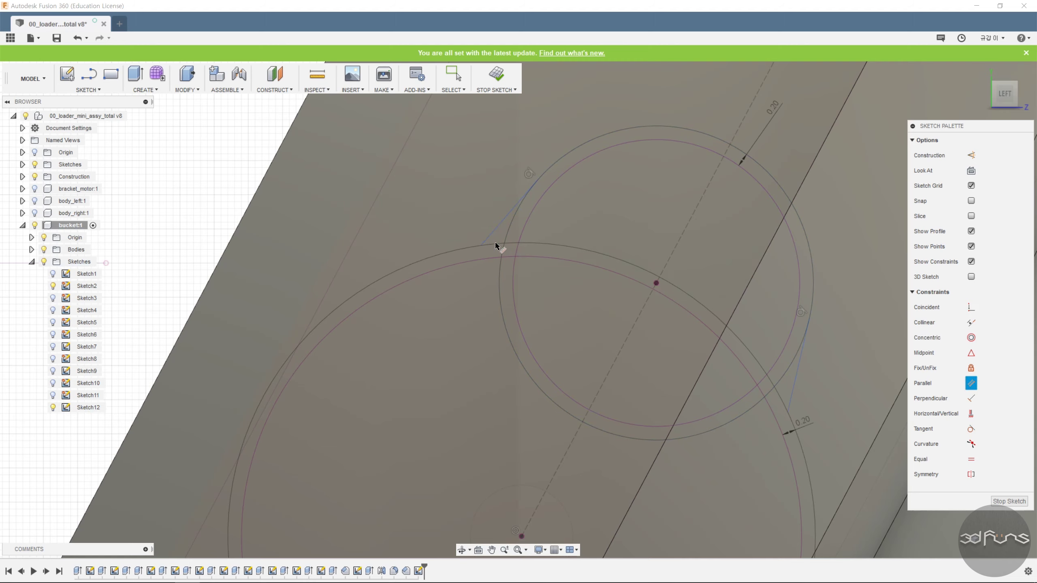
{"action": "left_click", "coordinate": [492, 236]}
{"action": "left_click", "coordinate": [664, 271]}
{"action": "scroll", "coordinate": [692, 272], "scroll_direction": "down", "scroll_amount": 3}
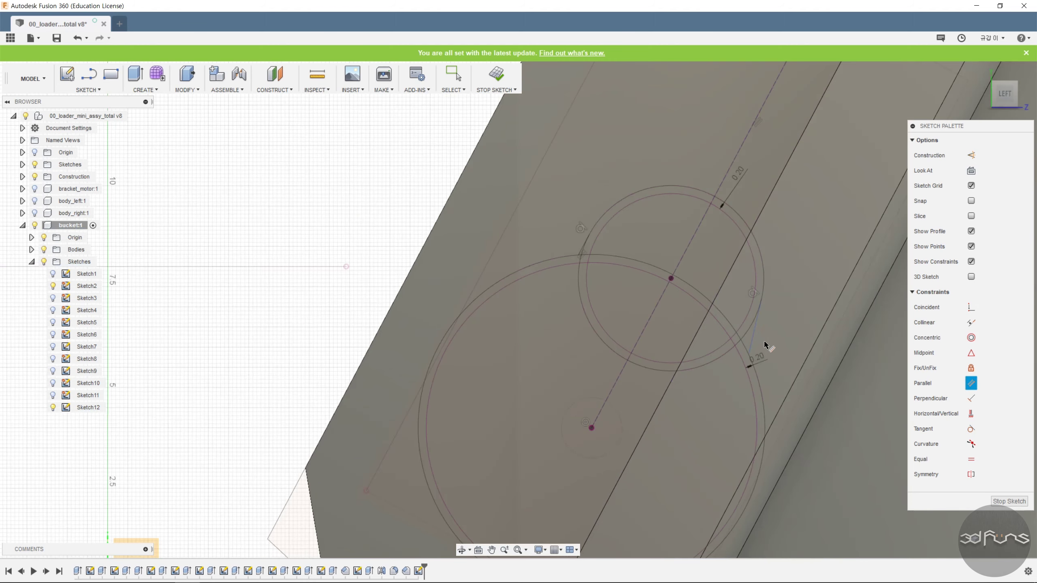
{"action": "scroll", "coordinate": [763, 341], "scroll_direction": "up", "scroll_amount": 3}
{"action": "left_click", "coordinate": [745, 348]}
{"action": "left_click", "coordinate": [639, 222]}
{"action": "scroll", "coordinate": [753, 319], "scroll_direction": "down", "scroll_amount": 3}
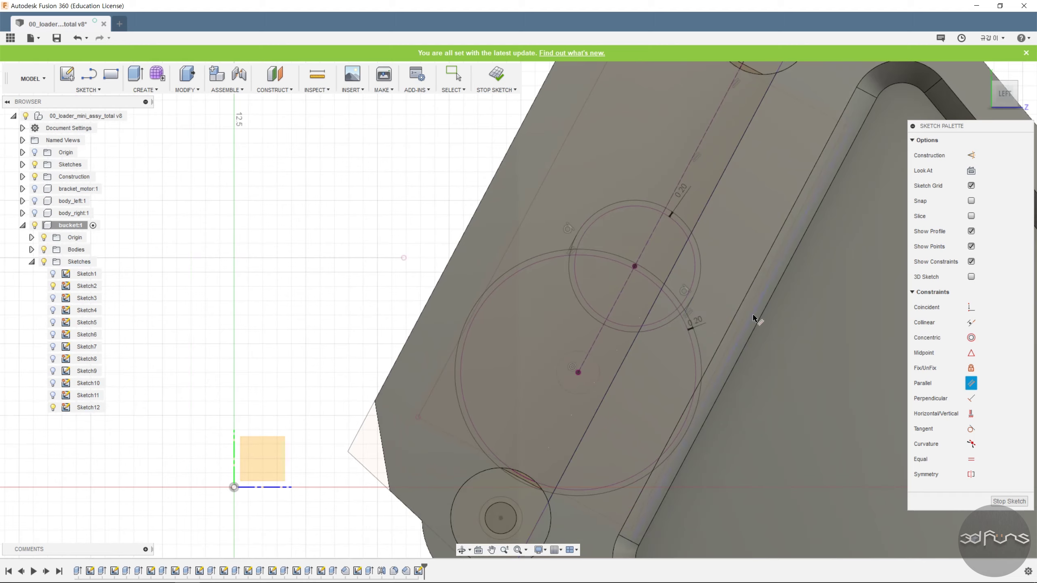
- Trim the large outer circle's segments beside the upper connecting line
{"action": "scroll", "coordinate": [657, 315], "scroll_direction": "up", "scroll_amount": 1}
{"action": "left_click", "coordinate": [98, 90]}
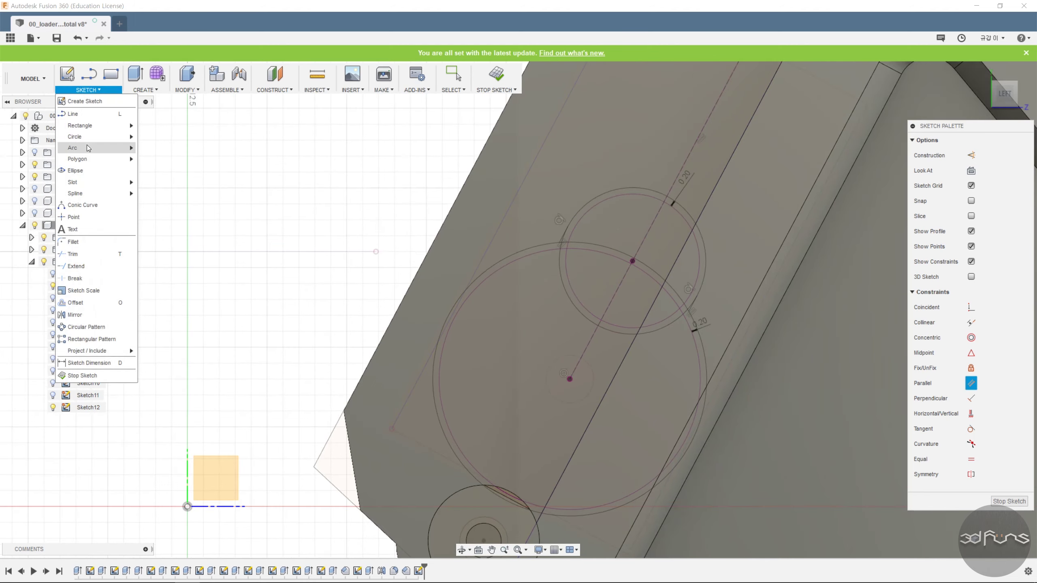
{"action": "left_click", "coordinate": [87, 254]}
{"action": "scroll", "coordinate": [569, 237], "scroll_direction": "up", "scroll_amount": 5}
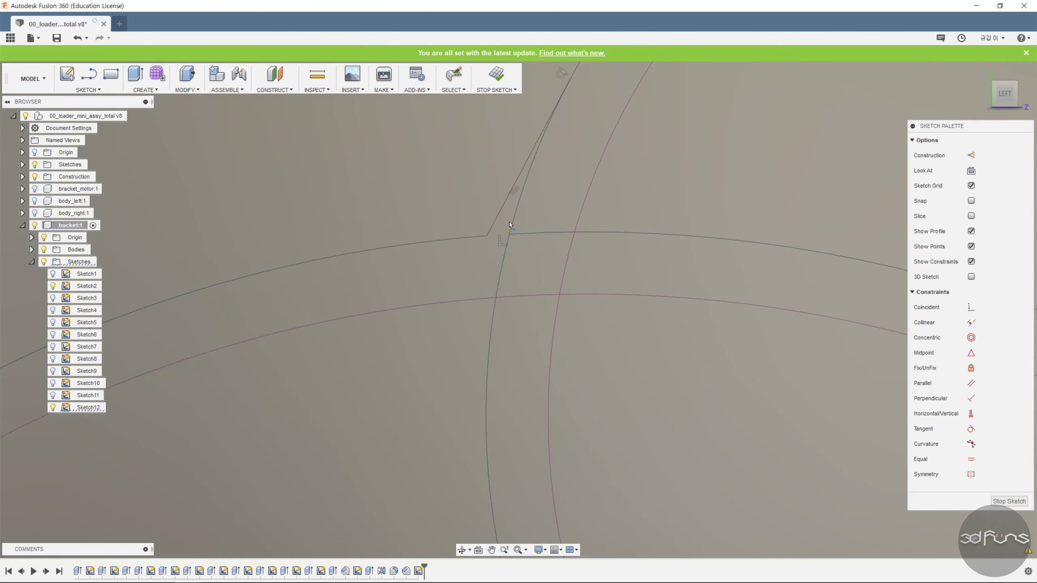
{"action": "left_click", "coordinate": [498, 235]}
{"action": "left_click", "coordinate": [529, 233]}
{"action": "scroll", "coordinate": [410, 261], "scroll_direction": "down", "scroll_amount": 3}
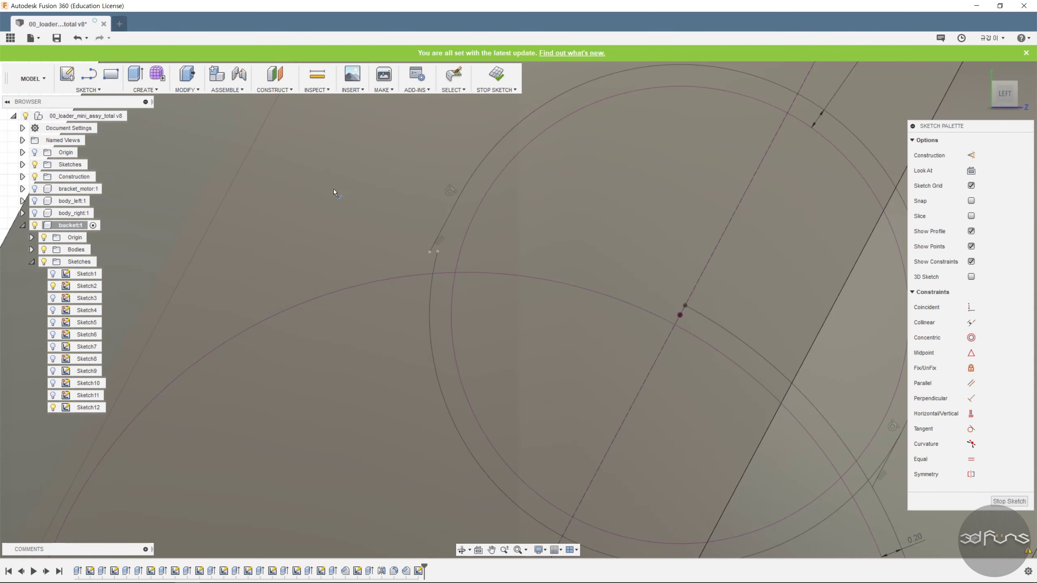
{"action": "key", "text": "Escape"}
- Trim the leftover segment where the lower connecting line meets the circles and finish the sketch
{"action": "scroll", "coordinate": [528, 243], "scroll_direction": "down", "scroll_amount": 2}
{"action": "left_click", "coordinate": [89, 90]}
{"action": "left_click", "coordinate": [87, 254]}
{"action": "left_click", "coordinate": [773, 405]}
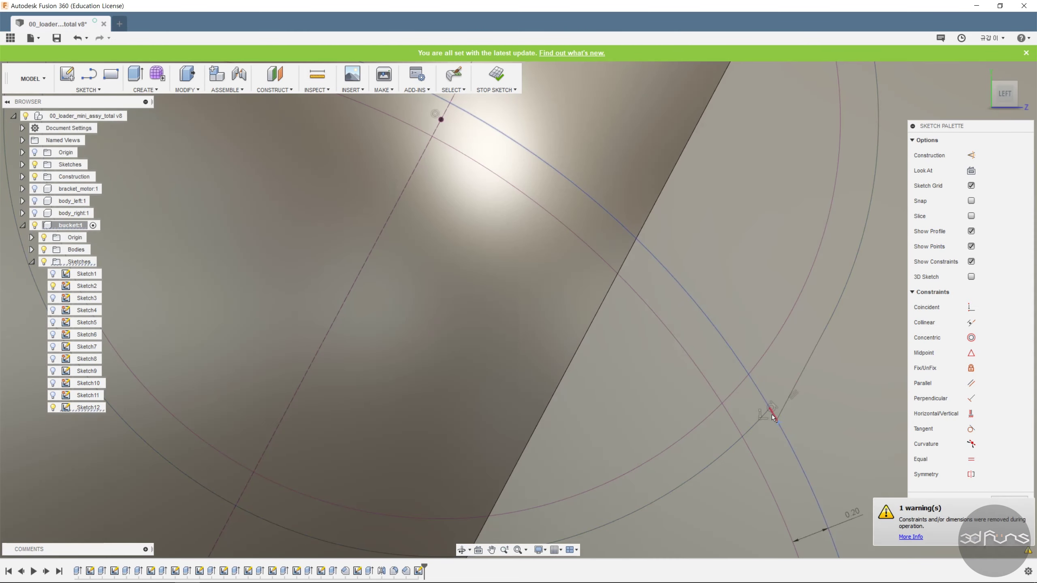
{"action": "scroll", "coordinate": [627, 416], "scroll_direction": "down", "scroll_amount": 2}
{"action": "left_click", "coordinate": [1009, 501]}
- Start an Extrude and select the large and small circles' profile regions outside their overlap
{"action": "scroll", "coordinate": [538, 267], "scroll_direction": "down", "scroll_amount": 5}
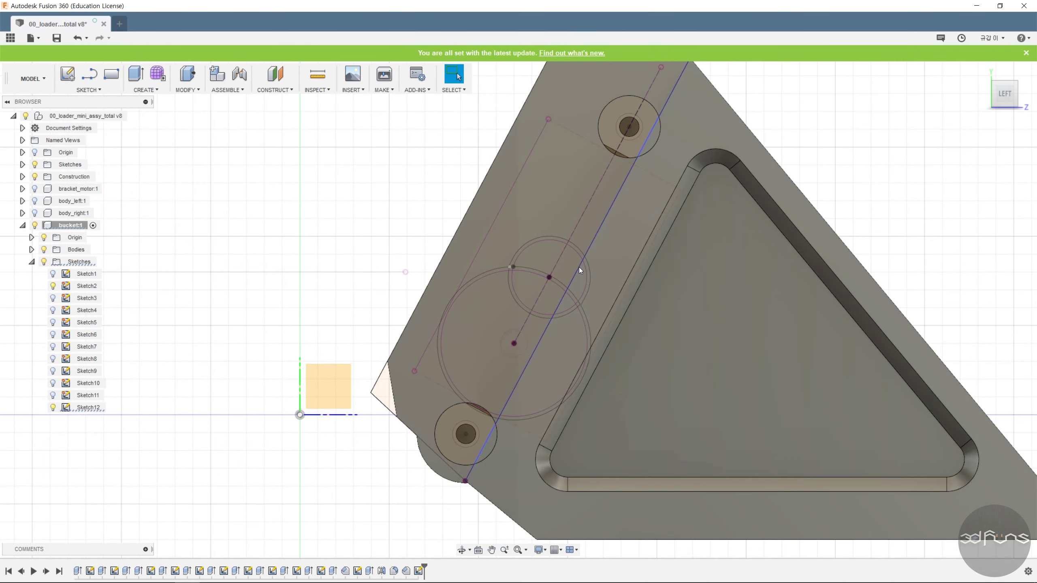
{"action": "scroll", "coordinate": [579, 268], "scroll_direction": "down", "scroll_amount": 3}
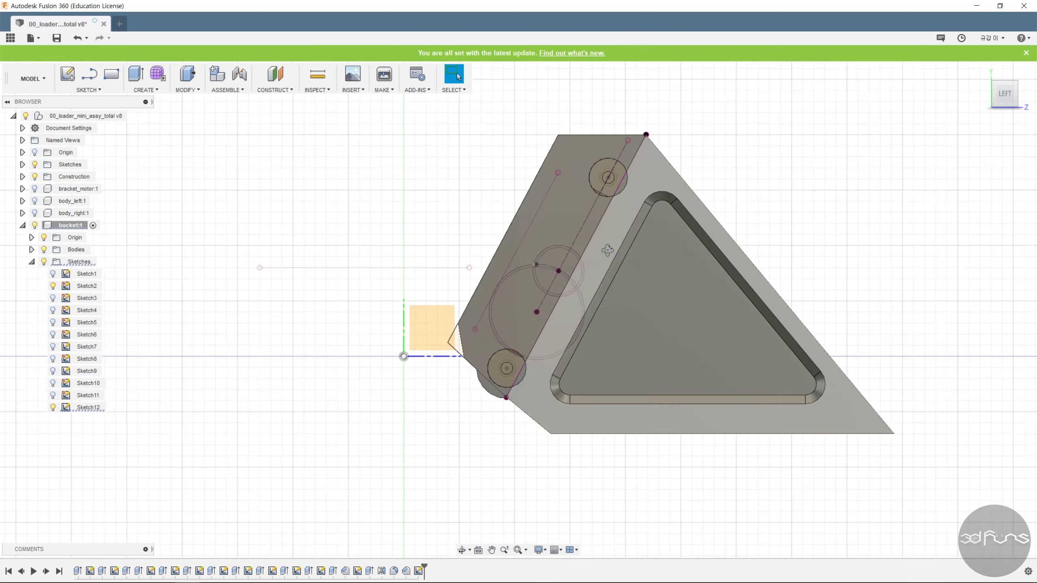
{"action": "middle_click_drag", "start_coordinate": [606, 249], "coordinate": [708, 265], "text": "shift"}
{"action": "left_click", "coordinate": [139, 76]}
{"action": "scroll", "coordinate": [348, 232], "scroll_direction": "up", "scroll_amount": 6}
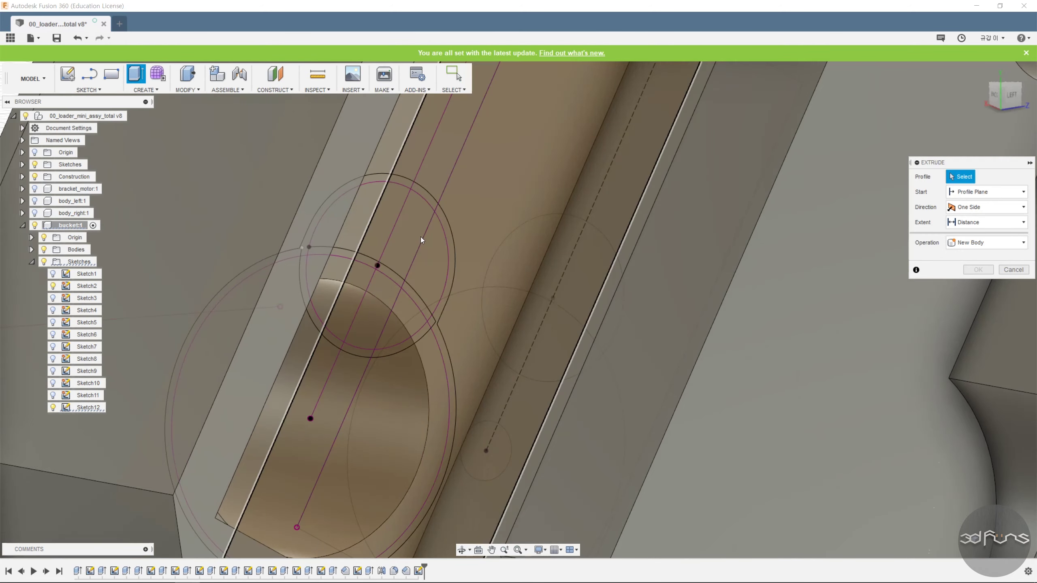
{"action": "left_click", "coordinate": [438, 385]}
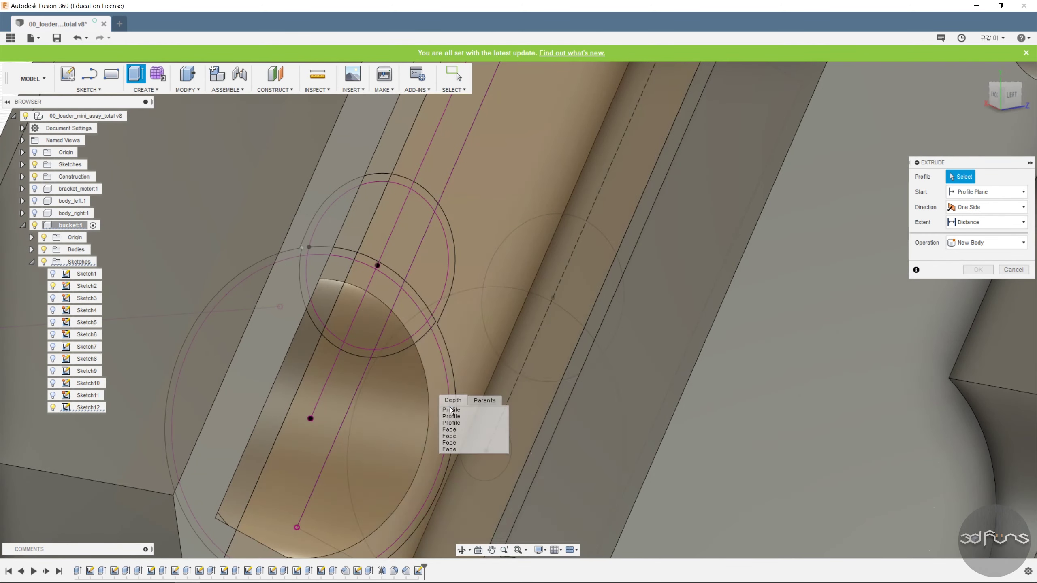
{"action": "left_click", "coordinate": [454, 424]}
{"action": "left_click", "coordinate": [414, 395]}
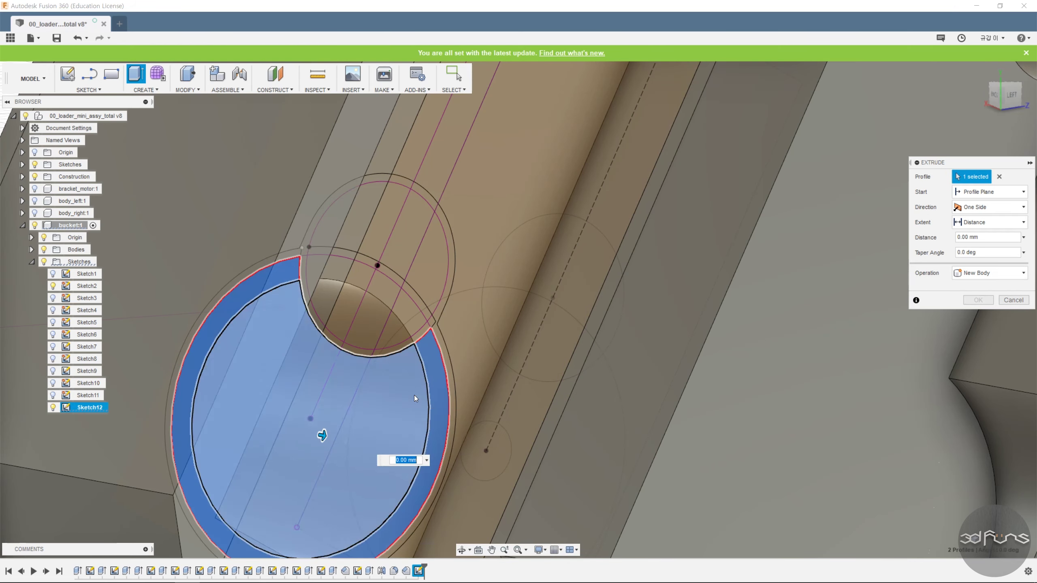
{"action": "left_click", "coordinate": [444, 347]}
{"action": "scroll", "coordinate": [391, 295], "scroll_direction": "up", "scroll_amount": 2}
{"action": "left_click", "coordinate": [395, 212]}
{"action": "left_click", "coordinate": [356, 209]}
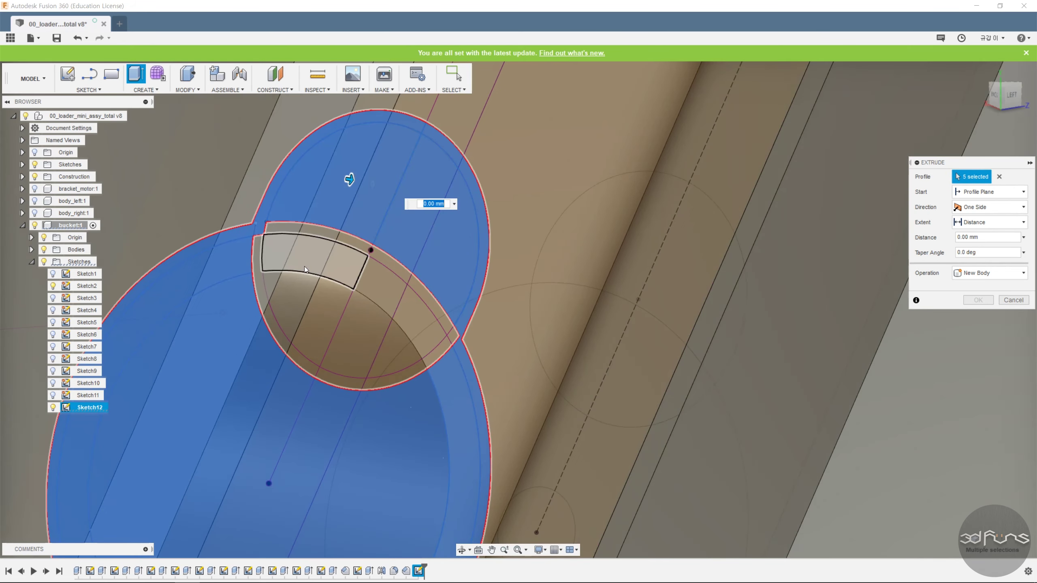
- Add all the remaining small regions in the circles' overlap to the extrude selection
{"action": "left_click", "coordinate": [282, 228]}
{"action": "left_click", "coordinate": [408, 282]}
{"action": "left_click", "coordinate": [453, 335]}
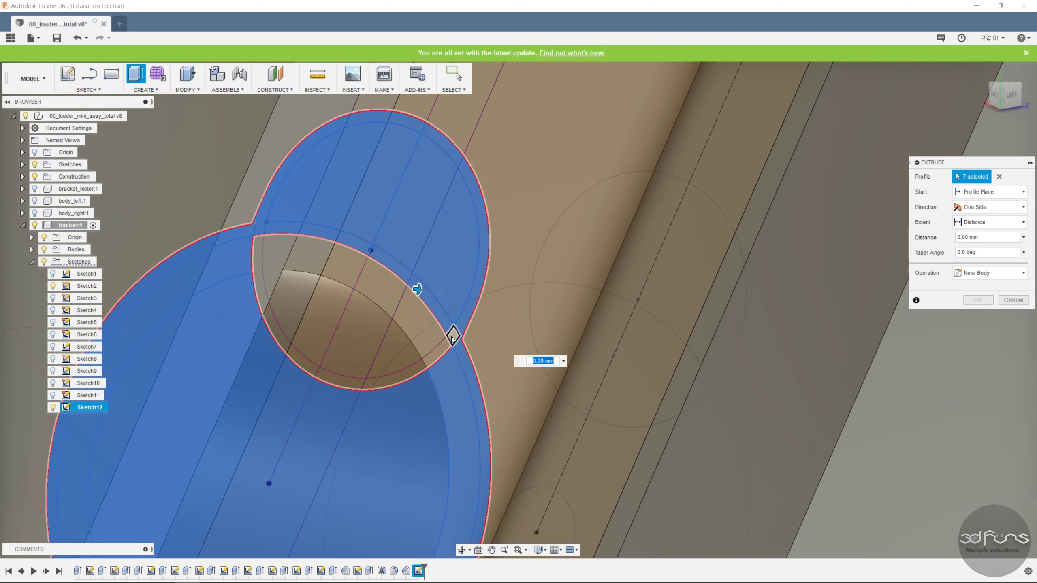
{"action": "left_click", "coordinate": [436, 353]}
{"action": "left_click", "coordinate": [400, 349]}
{"action": "left_click", "coordinate": [383, 383]}
{"action": "left_click", "coordinate": [309, 366]}
{"action": "left_click", "coordinate": [319, 259]}
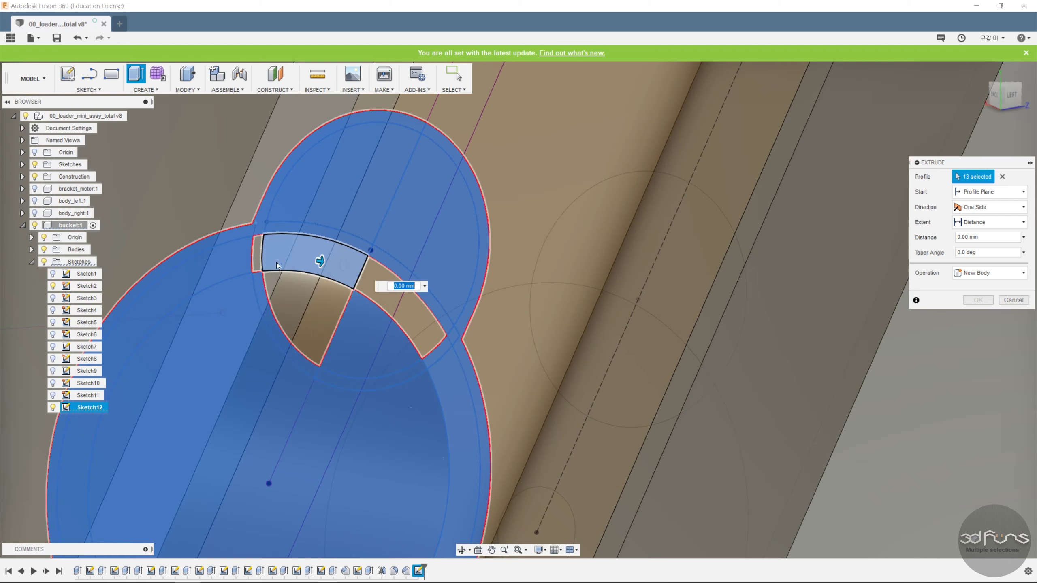
{"action": "left_click", "coordinate": [257, 256]}
{"action": "left_click", "coordinate": [308, 291]}
{"action": "left_click", "coordinate": [402, 302]}
- Extrude the selected profiles into the bucket's slot wall as a cut
{"action": "scroll", "coordinate": [461, 341], "scroll_direction": "down", "scroll_amount": 5}
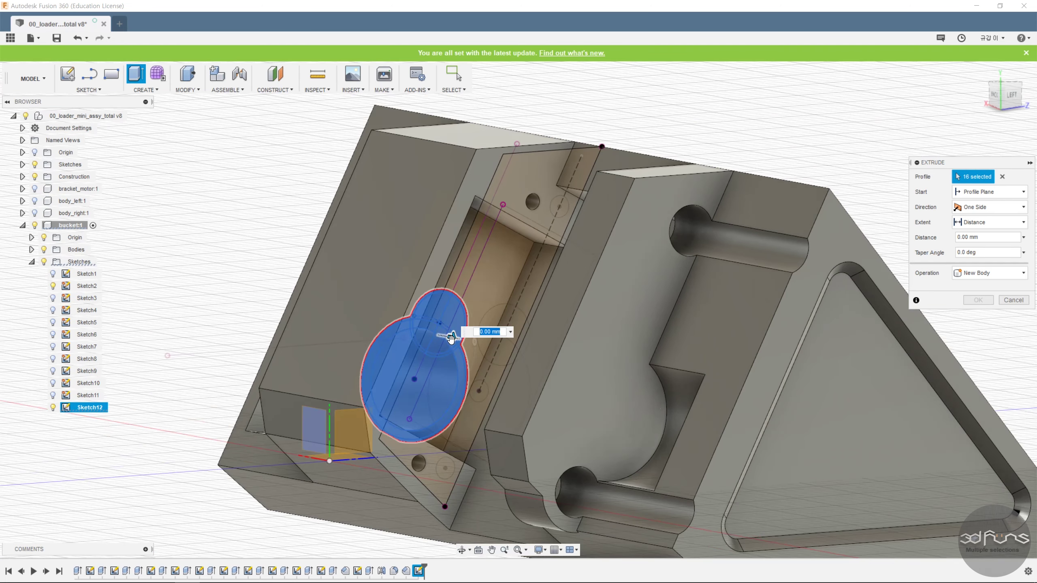
{"action": "left_click_drag", "start_coordinate": [449, 338], "coordinate": [338, 317]}
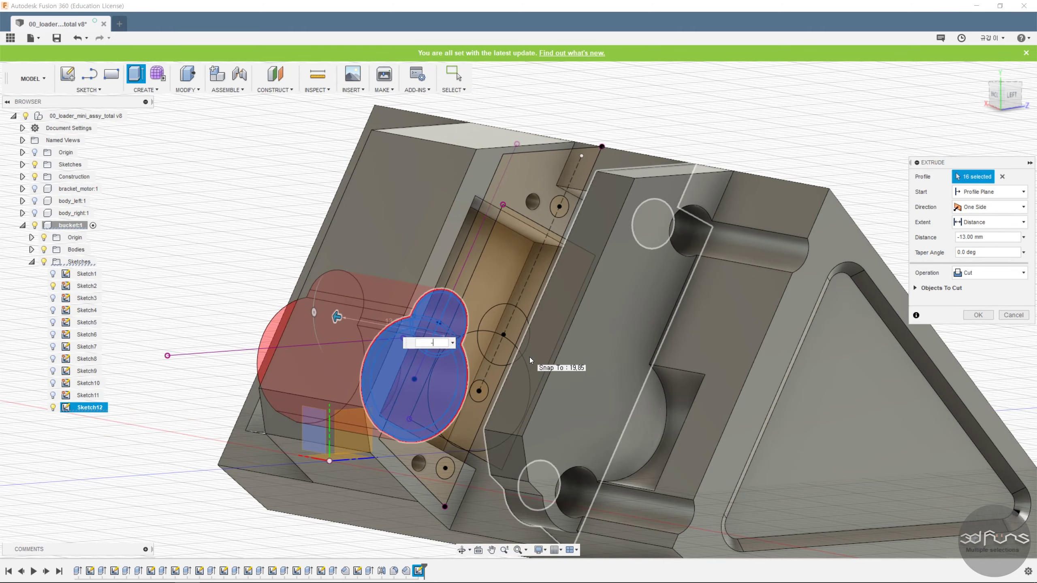
{"action": "left_click", "coordinate": [978, 314]}
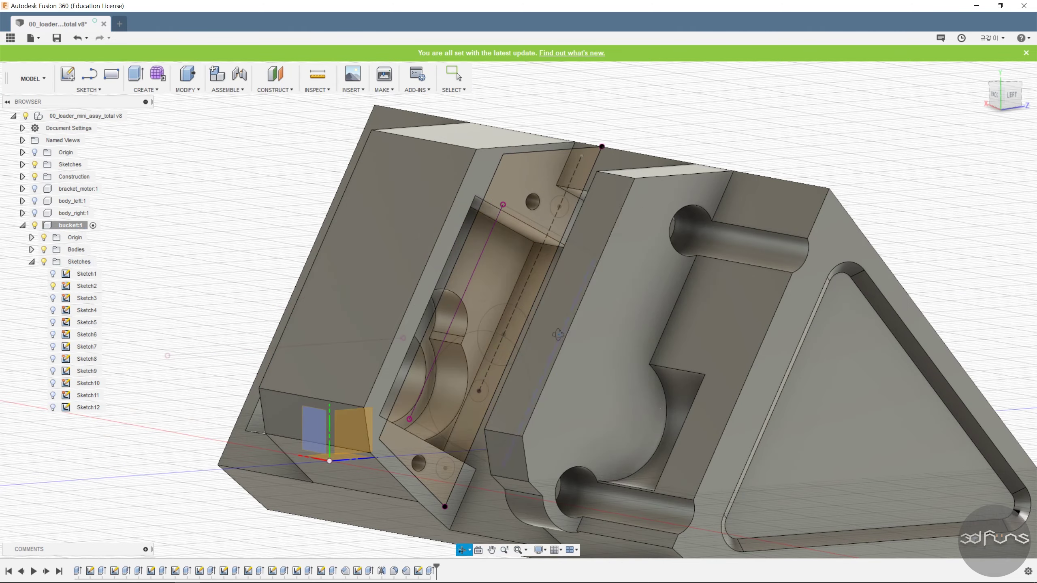
- Create a new sketch on the bucket's side face beside the slot
{"action": "mouse_move", "coordinate": [561, 335]}
{"action": "middle_mouse_down", "text": "shift"}
{"action": "mouse_move", "coordinate": [541, 325]}
{"action": "mouse_move", "coordinate": [563, 338]}
{"action": "mouse_move", "coordinate": [558, 318]}
{"action": "mouse_move", "coordinate": [566, 339]}
{"action": "middle_mouse_up", "text": "shift"}
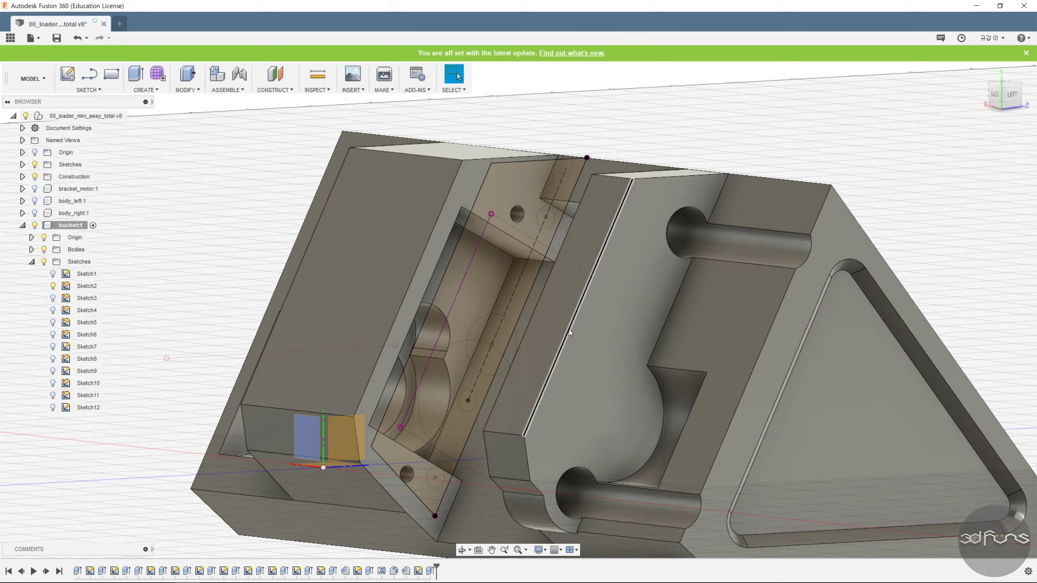
{"action": "scroll", "coordinate": [741, 368], "scroll_direction": "down", "scroll_amount": 3}
{"action": "middle_click_drag", "start_coordinate": [740, 368], "coordinate": [686, 380], "text": "shift"}
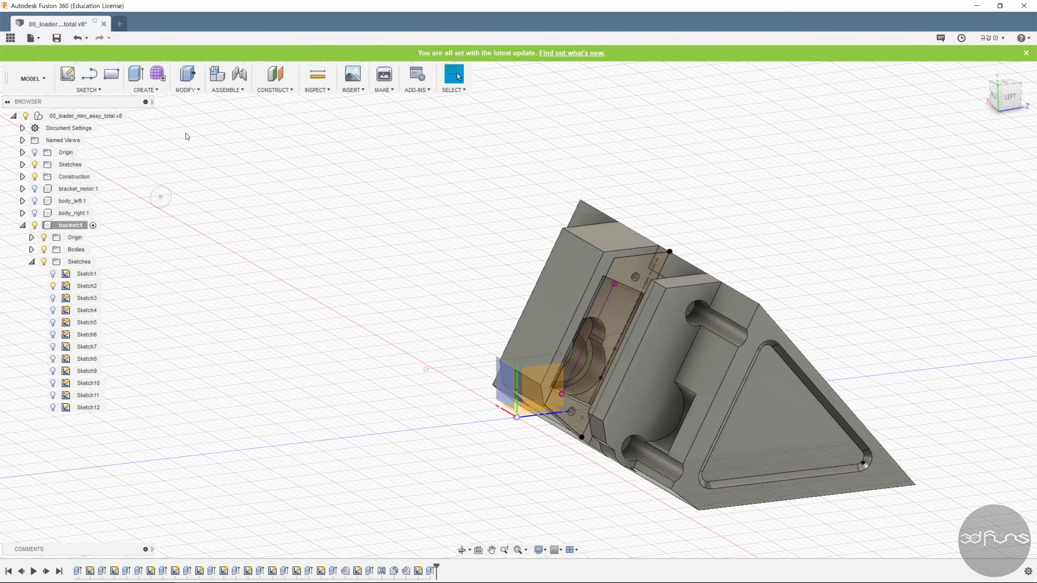
{"action": "left_click", "coordinate": [89, 90]}
{"action": "left_click", "coordinate": [102, 101]}
{"action": "left_click", "coordinate": [659, 399]}
{"action": "left_click", "coordinate": [468, 309]}
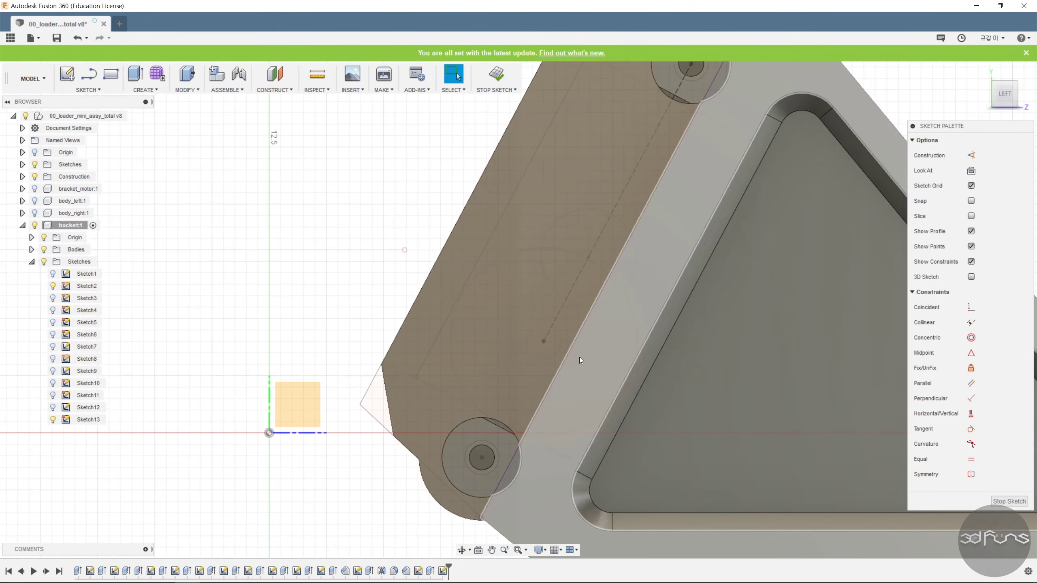
- Draw a circle centred on the dashed line's lower endpoint, set its diameter to 1.5 mm, and finish the sketch
{"action": "key", "text": "c"}
{"action": "key", "text": "d"}
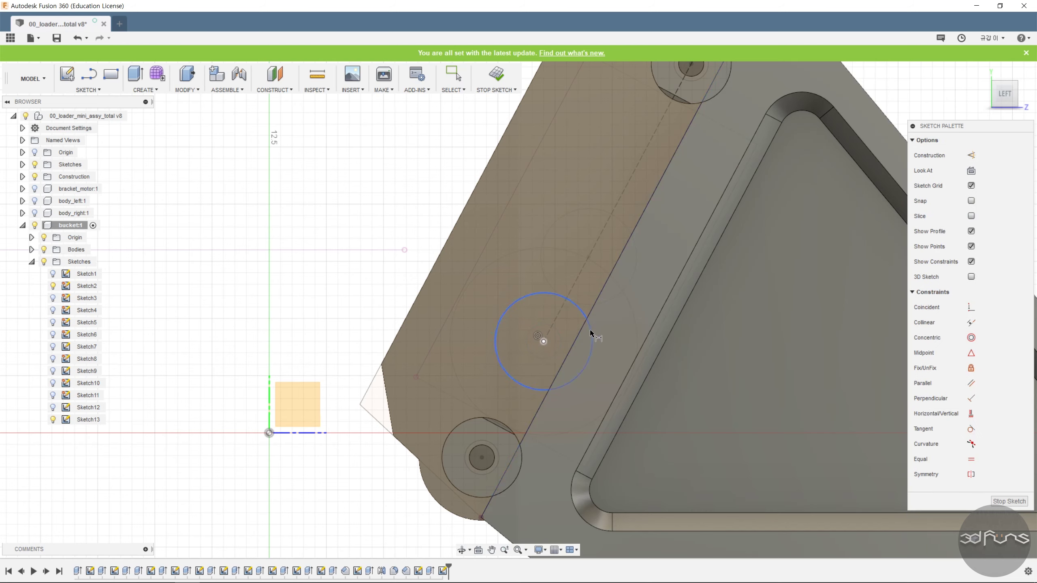
{"action": "left_click", "coordinate": [589, 332]}
{"action": "left_click", "coordinate": [612, 318]}
{"action": "type", "text": "1.5"}
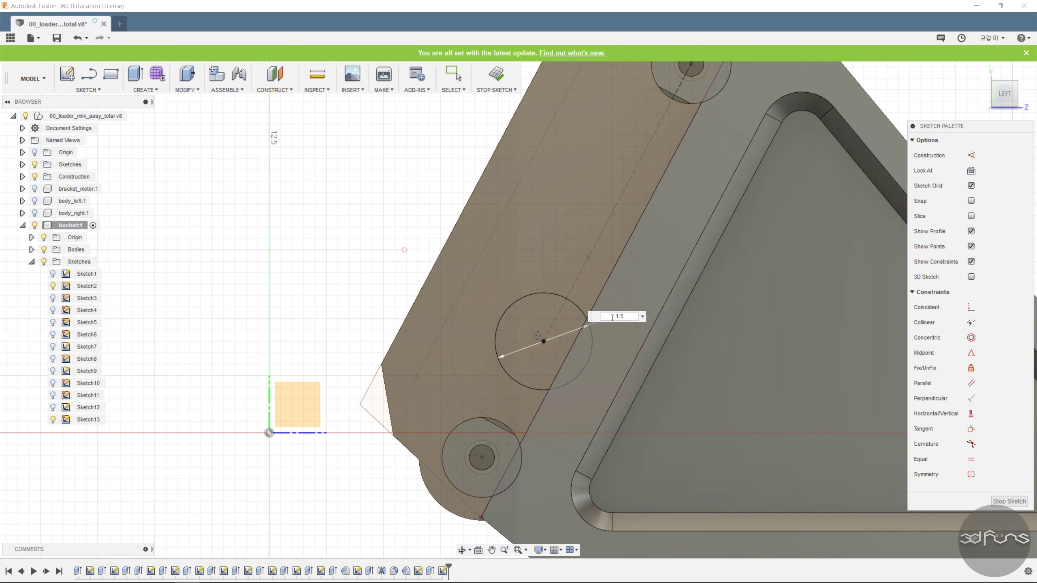
{"action": "key", "text": "Return"}
{"action": "left_click", "coordinate": [496, 75]}
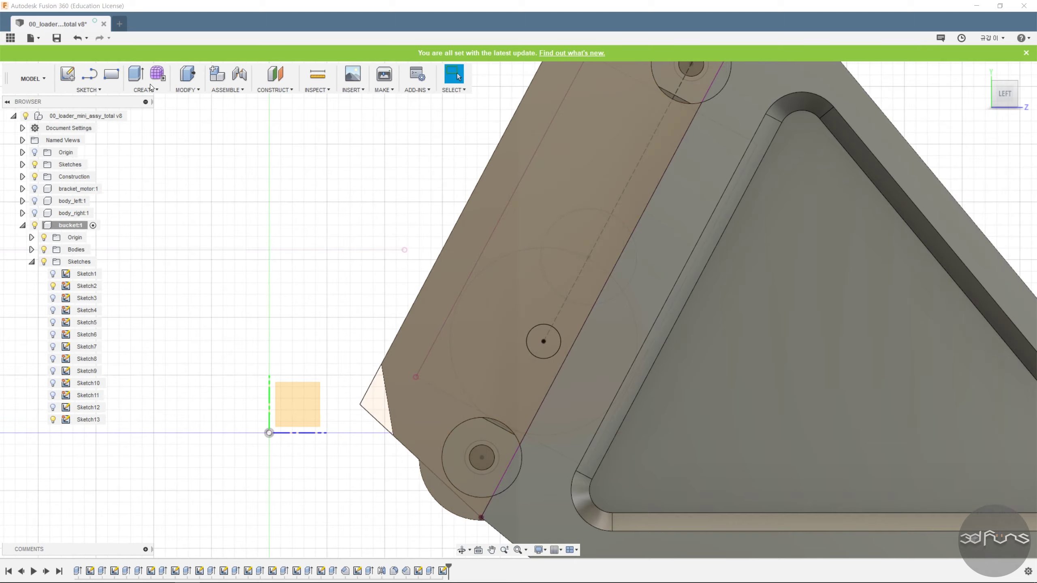
- Extrude the small circle profile as a cut through the bucket's slot wall, using the wall's opposite side face as the To Object limit
{"action": "key", "text": "e"}
{"action": "left_click", "coordinate": [555, 348]}
{"action": "middle_click_drag", "start_coordinate": [556, 348], "coordinate": [735, 363], "text": "shift"}
{"action": "left_click_drag", "start_coordinate": [605, 353], "coordinate": [432, 357]}
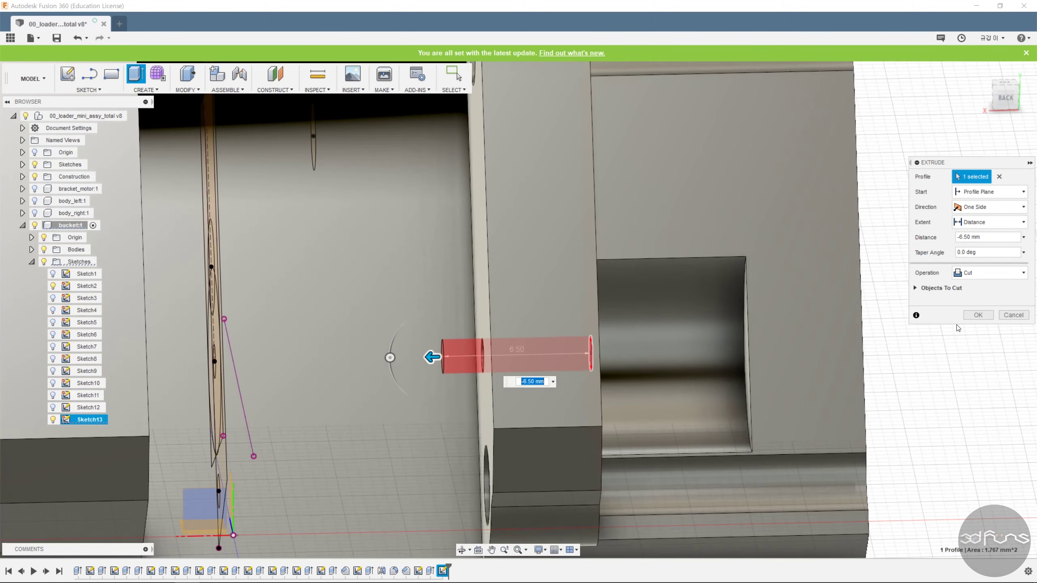
{"action": "left_click", "coordinate": [981, 227]}
{"action": "left_click", "coordinate": [979, 249]}
{"action": "middle_click_drag", "start_coordinate": [470, 322], "coordinate": [539, 329], "text": "shift"}
{"action": "left_click", "coordinate": [539, 329]}
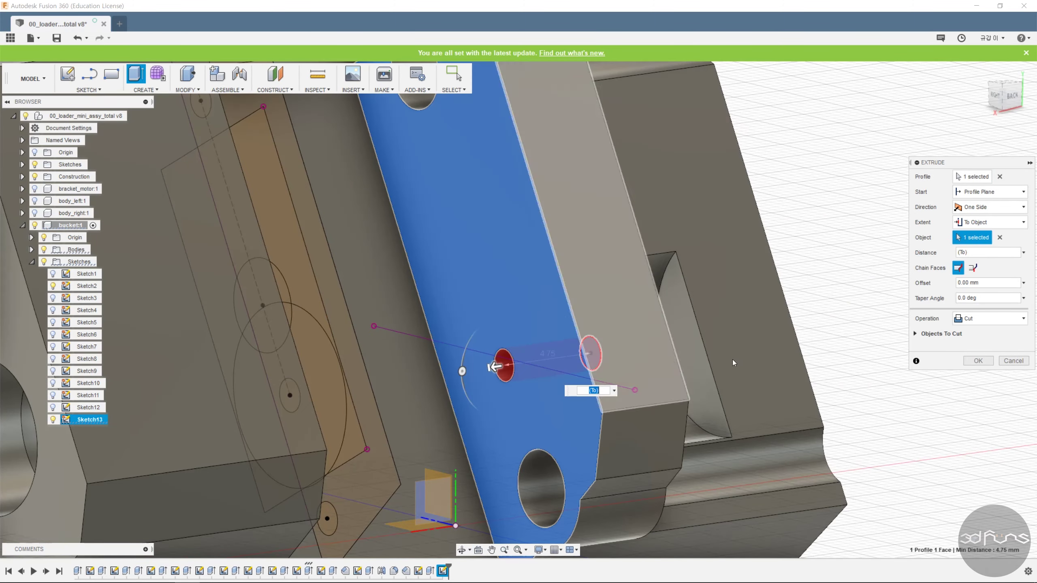
{"action": "left_click", "coordinate": [978, 360]}
{"action": "middle_click_drag", "start_coordinate": [891, 366], "coordinate": [810, 365], "text": "shift"}
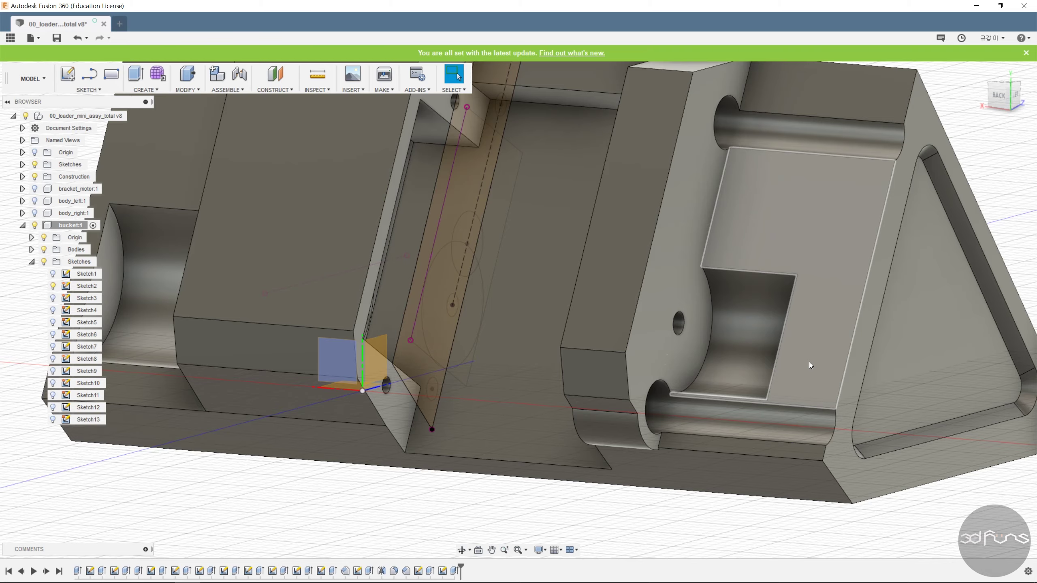
- Create a new sketch on the bucket's flat bottom face
{"action": "scroll", "coordinate": [759, 360], "scroll_direction": "down", "scroll_amount": 5}
{"action": "middle_click_drag", "start_coordinate": [760, 359], "coordinate": [219, 158], "text": "shift"}
{"action": "left_click", "coordinate": [89, 89]}
{"action": "left_click", "coordinate": [94, 102]}
{"action": "left_click", "coordinate": [829, 300]}
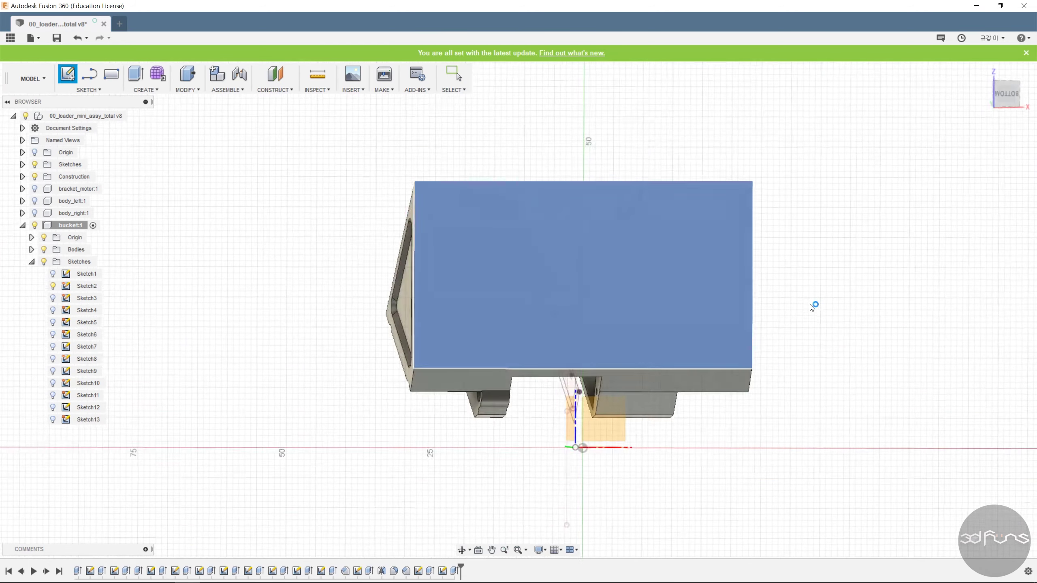
- Draw a vertical centreline about 65 mm long from the origin past the bucket's front edge and convert it to construction geometry
{"action": "scroll", "coordinate": [516, 241], "scroll_direction": "down", "scroll_amount": 5}
{"action": "key", "text": "l"}
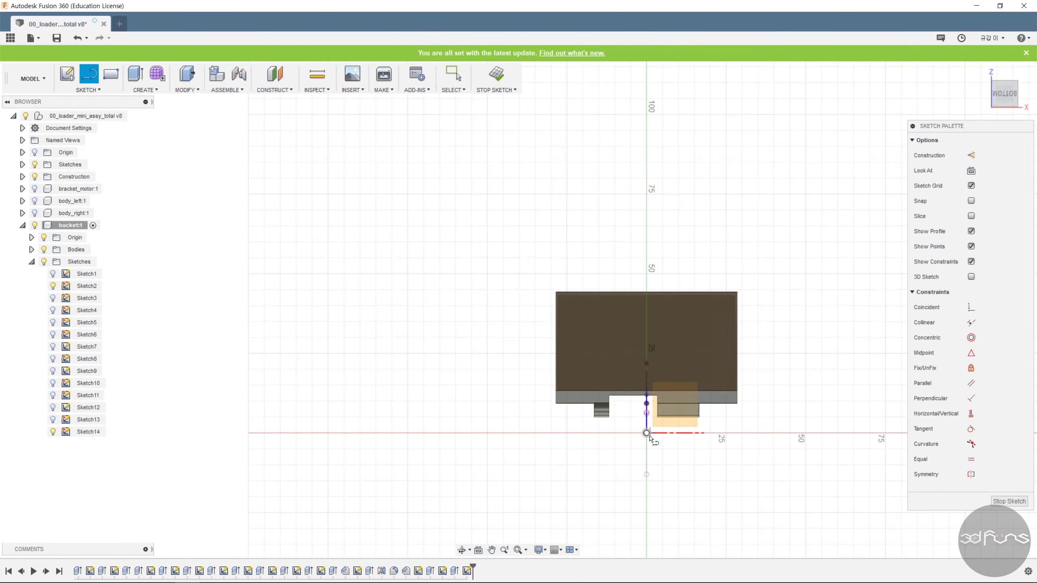
{"action": "left_click", "coordinate": [646, 433]}
{"action": "left_click", "coordinate": [646, 225]}
{"action": "key", "text": "Escape"}
{"action": "scroll", "coordinate": [614, 271], "scroll_direction": "up", "scroll_amount": 3}
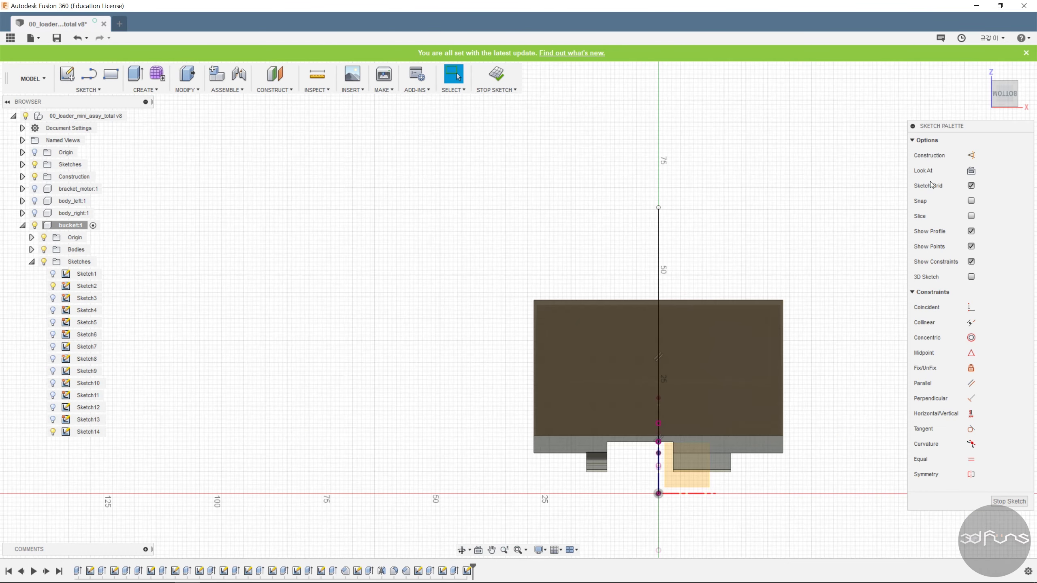
{"action": "left_click", "coordinate": [658, 253]}
{"action": "left_click", "coordinate": [971, 156]}
- Draw a line between the face's two side edges, just inside the front edge, and constrain it horizontal
{"action": "scroll", "coordinate": [551, 283], "scroll_direction": "up", "scroll_amount": 3}
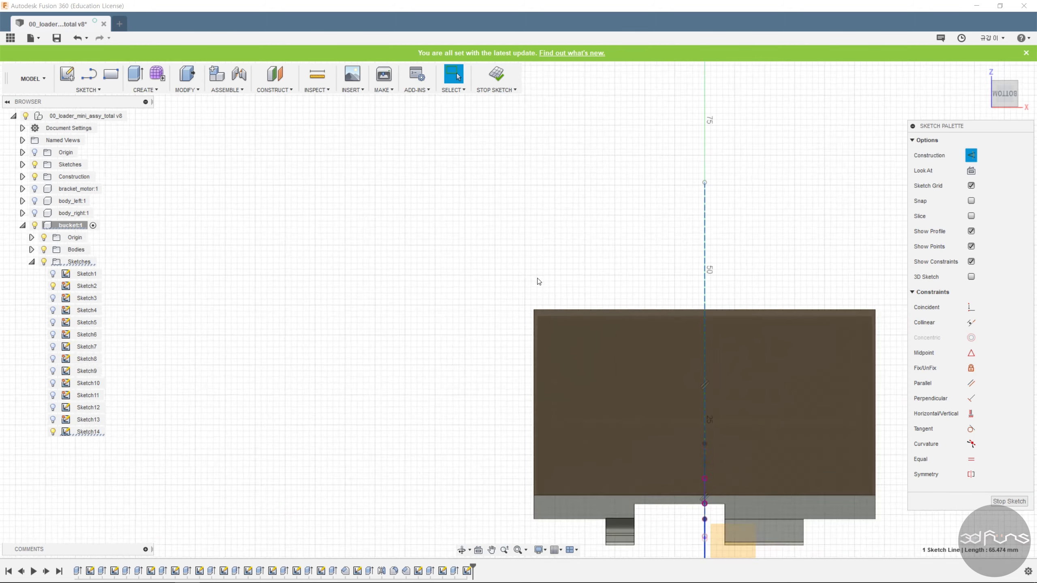
{"action": "key", "text": "l"}
{"action": "scroll", "coordinate": [555, 289], "scroll_direction": "up", "scroll_amount": 2}
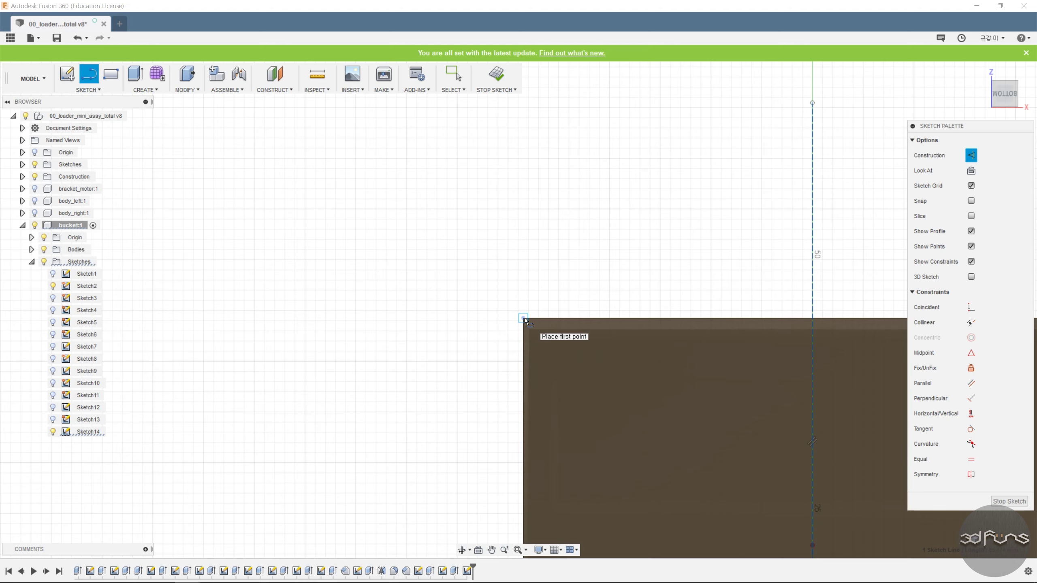
{"action": "scroll", "coordinate": [499, 367], "scroll_direction": "down", "scroll_amount": 2}
{"action": "left_click", "coordinate": [514, 370]}
{"action": "scroll", "coordinate": [516, 371], "scroll_direction": "down", "scroll_amount": 2}
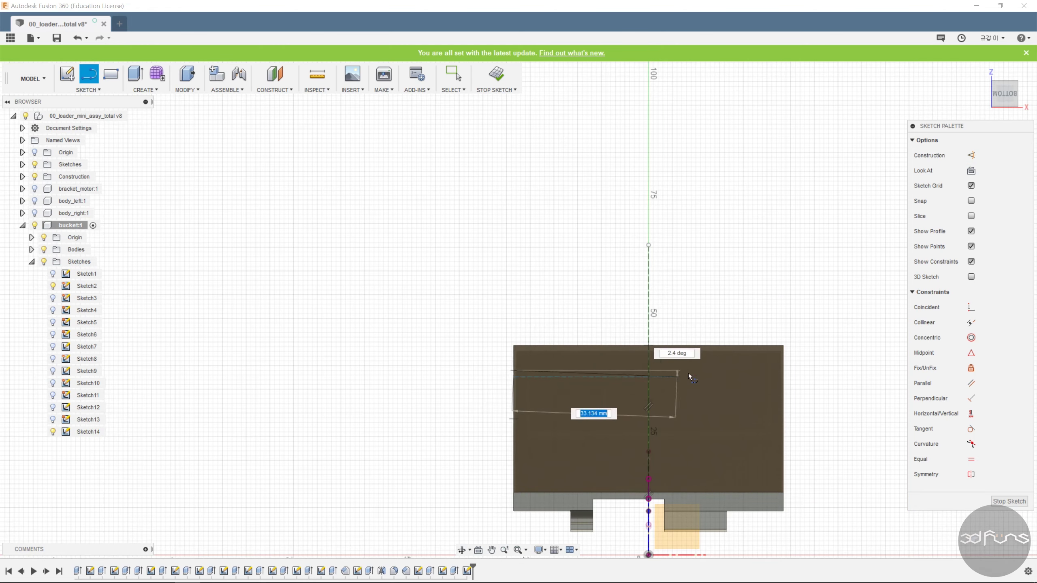
{"action": "left_click", "coordinate": [784, 369]}
{"action": "key", "text": "Escape"}
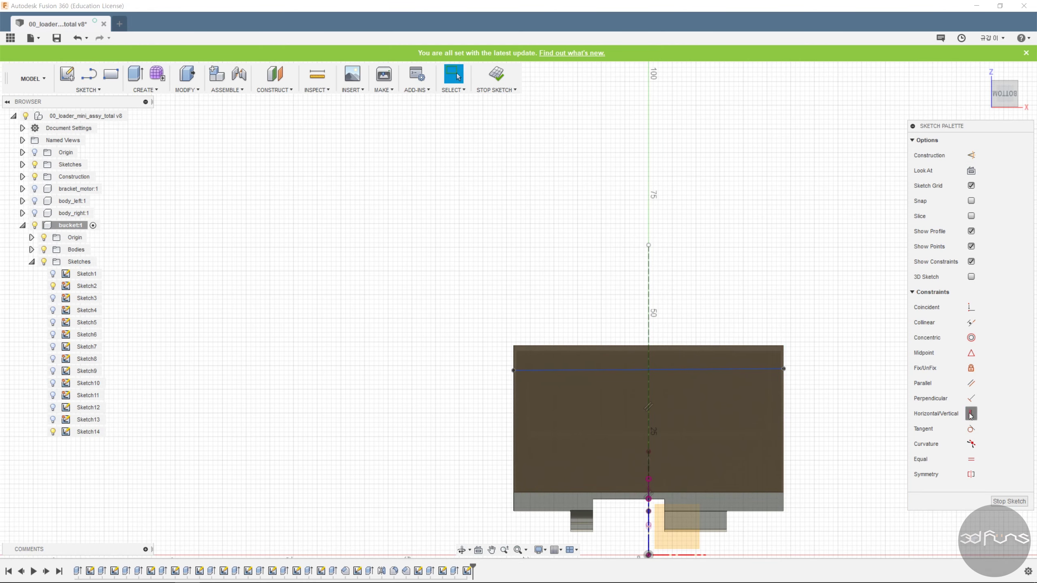
{"action": "left_click", "coordinate": [971, 414]}
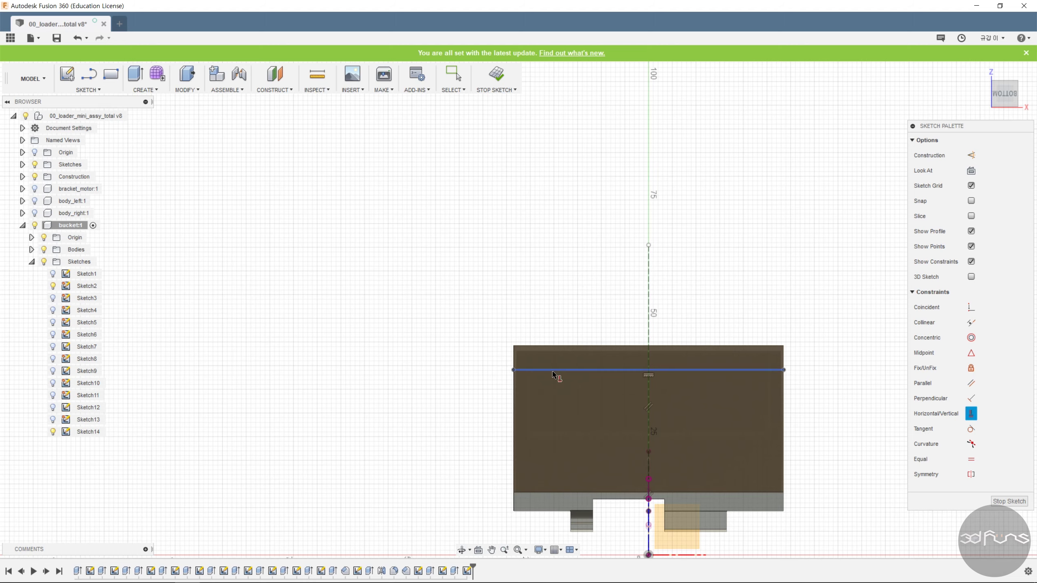
- Dimension the horizontal line 2.5 mm from the corner of the bucket's front edge
{"action": "scroll", "coordinate": [557, 372], "scroll_direction": "up", "scroll_amount": 3}
{"action": "key", "text": "Escape"}
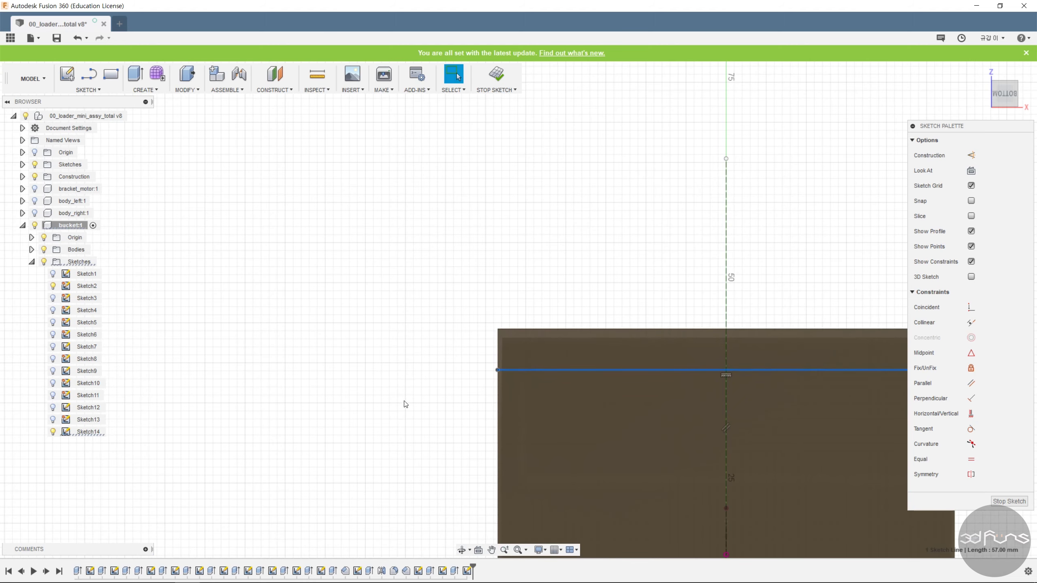
{"action": "left_click", "coordinate": [525, 328]}
{"action": "key", "text": "d"}
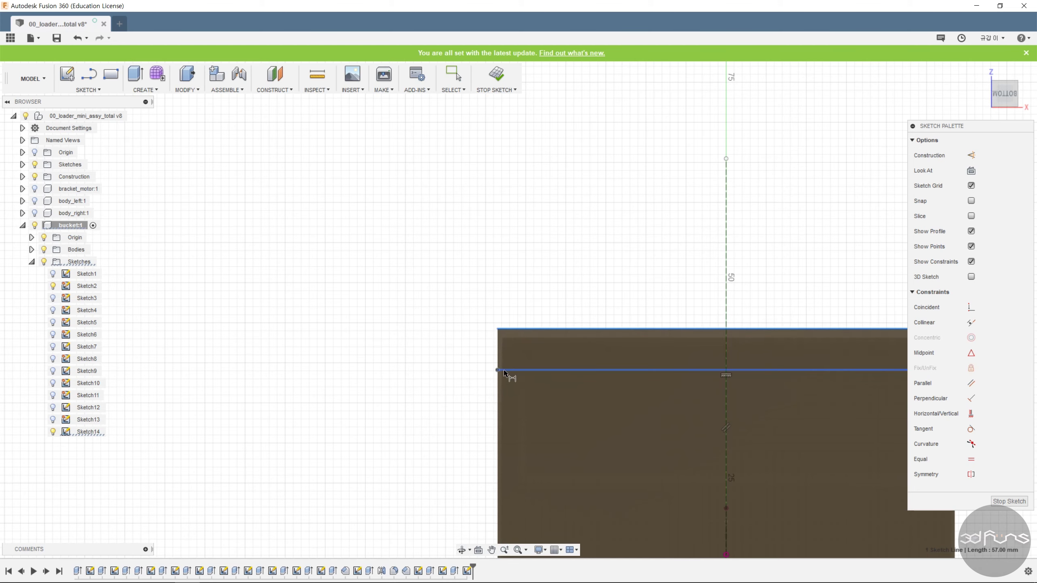
{"action": "left_click", "coordinate": [519, 328]}
{"action": "left_click", "coordinate": [498, 330]}
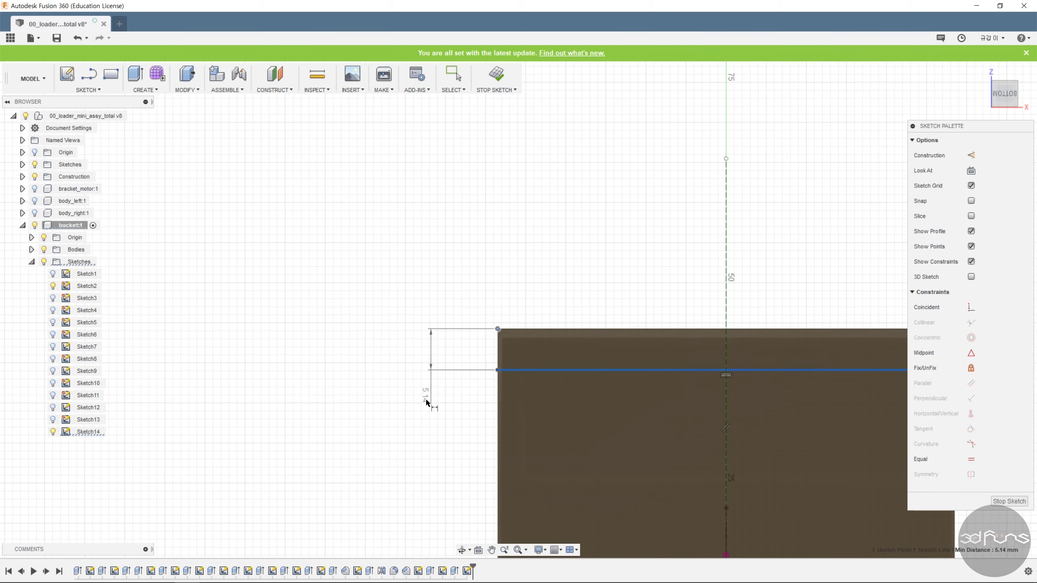
{"action": "left_click", "coordinate": [426, 419]}
{"action": "type", "text": "2.5"}
{"action": "key", "text": "Return"}
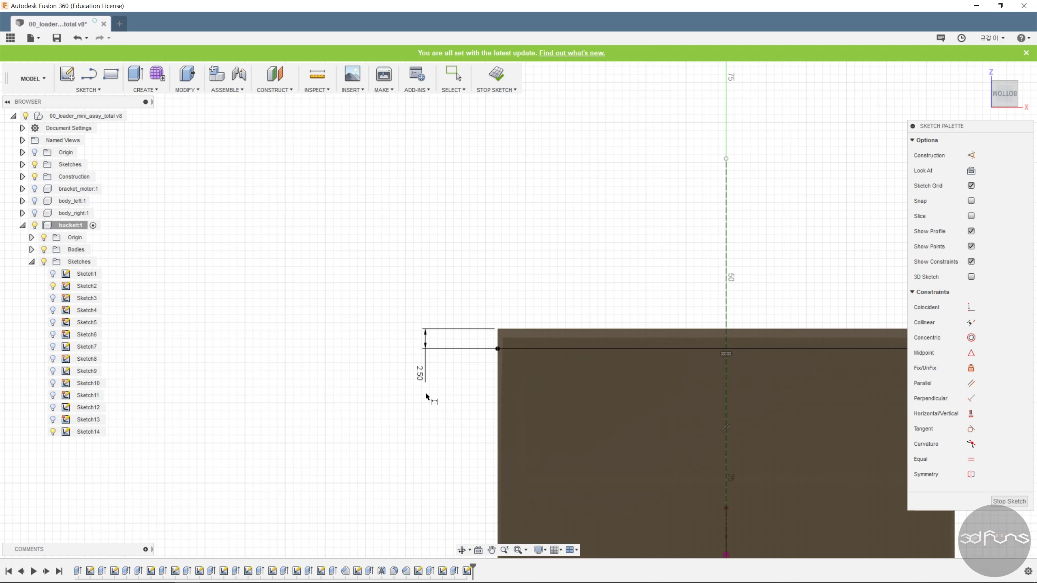
{"action": "key", "text": "l"}
{"action": "scroll", "coordinate": [465, 359], "scroll_direction": "up", "scroll_amount": 2}
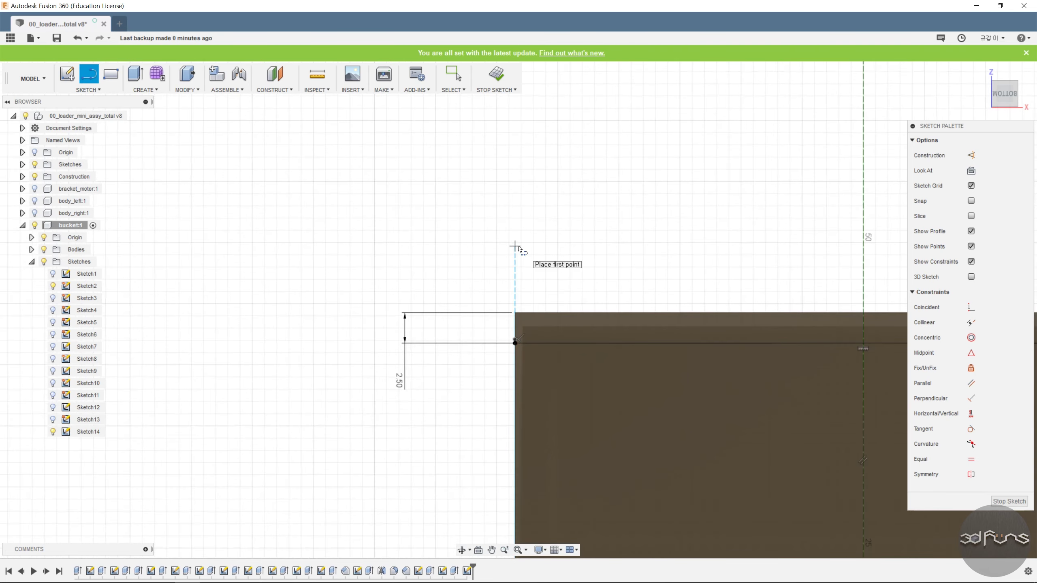
{"action": "key", "text": "Escape"}
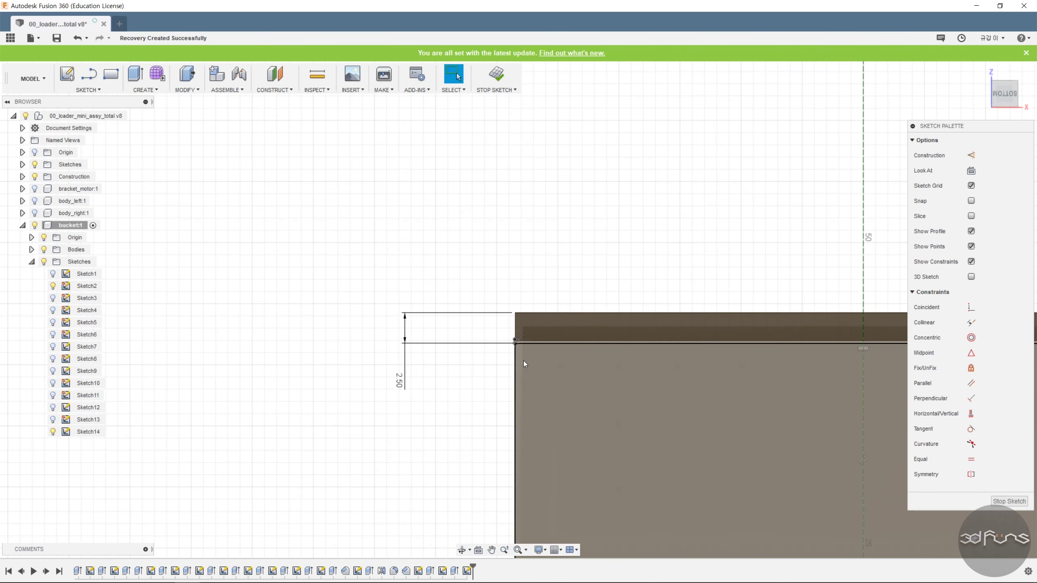
- Sketch a half tooth at the side corner, with a vertical side, a short flat tip and a sloped side ending on the horizontal line
{"action": "scroll", "coordinate": [517, 349], "scroll_direction": "up", "scroll_amount": 5}
{"action": "left_click", "coordinate": [506, 313]}
{"action": "key", "text": "l"}
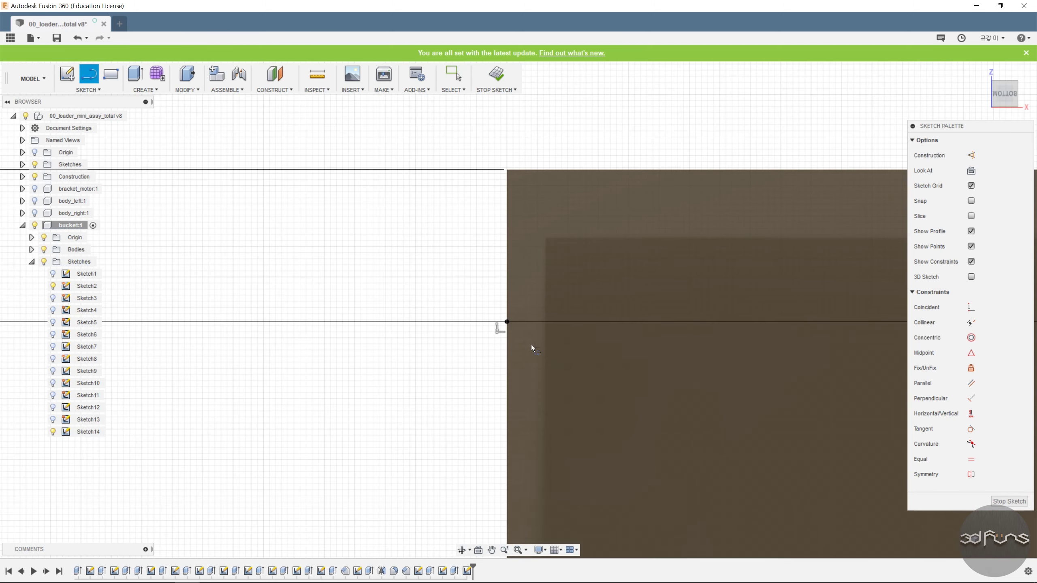
{"action": "left_click", "coordinate": [506, 321]}
{"action": "scroll", "coordinate": [543, 408], "scroll_direction": "down", "scroll_amount": 3}
{"action": "left_click", "coordinate": [535, 205]}
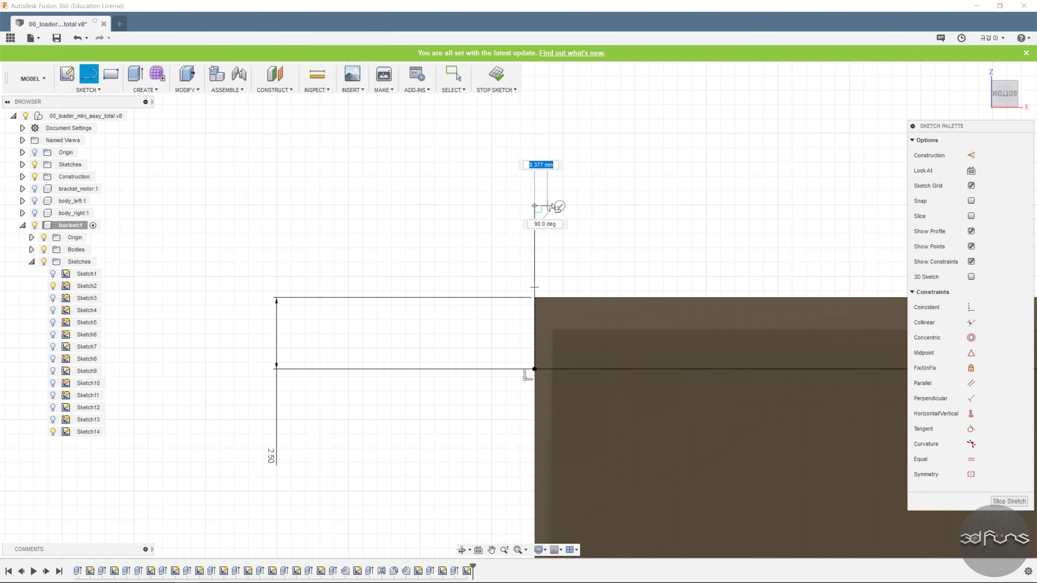
{"action": "left_click", "coordinate": [581, 206]}
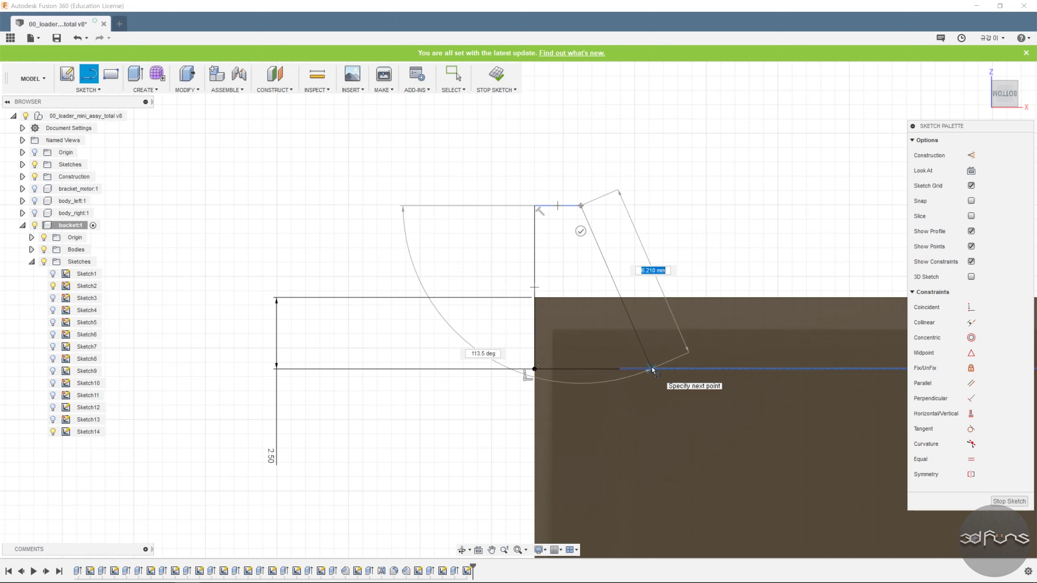
{"action": "left_click", "coordinate": [652, 369]}
{"action": "key", "text": "Escape"}
- Sketch a full trapezoidal tooth beside the half tooth, starting and ending on the horizontal line
{"action": "scroll", "coordinate": [694, 254], "scroll_direction": "down", "scroll_amount": 6}
{"action": "key", "text": "l"}
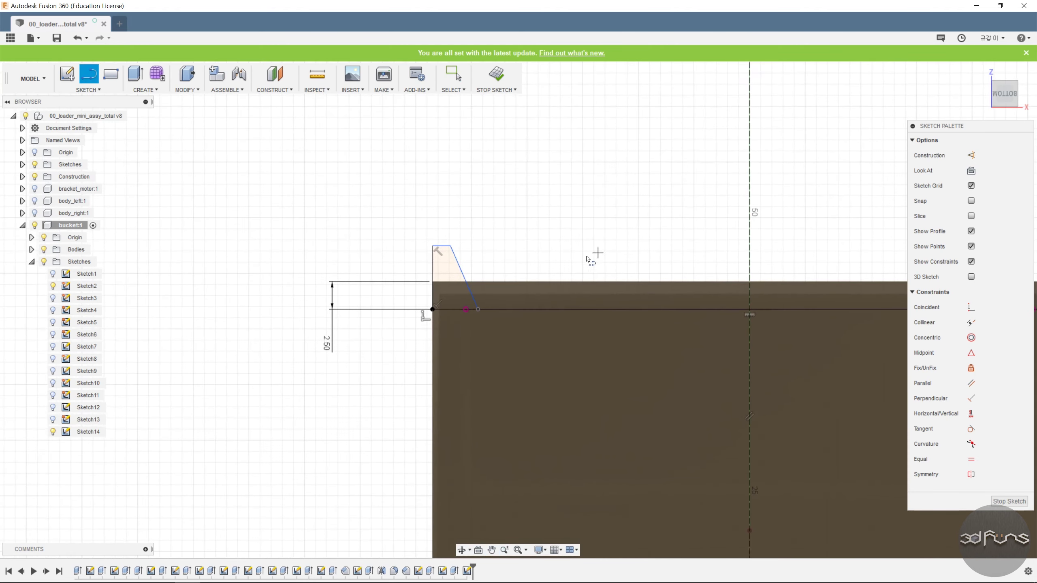
{"action": "left_click", "coordinate": [516, 309]}
{"action": "left_click", "coordinate": [535, 248]}
{"action": "left_click", "coordinate": [557, 248]}
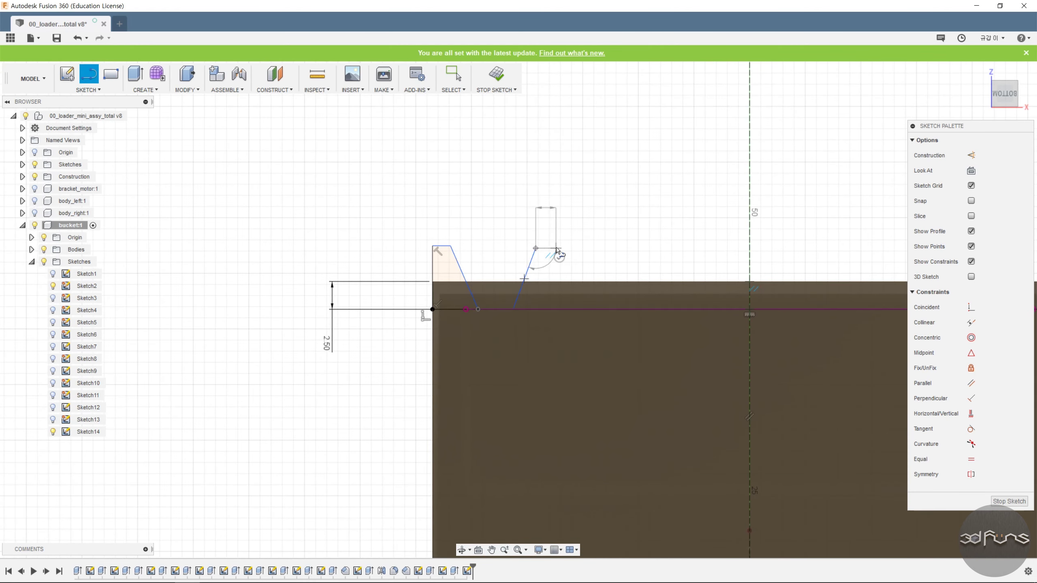
{"action": "left_click", "coordinate": [584, 309]}
{"action": "key", "text": "Escape"}
- Sketch another trapezoidal tooth on the horizontal line, between the first full tooth and the centreline
{"action": "left_click", "coordinate": [623, 309]}
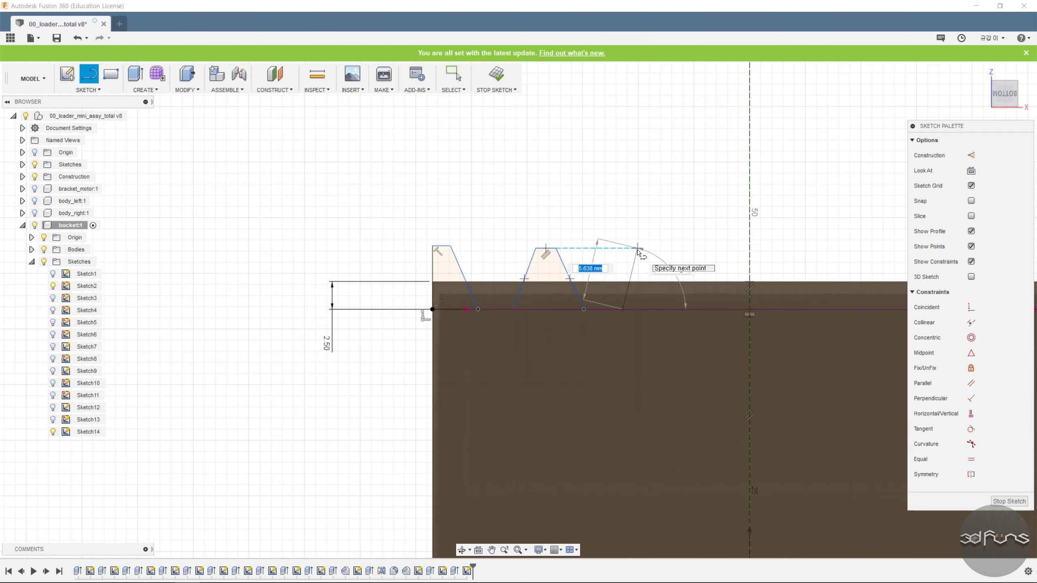
{"action": "left_click", "coordinate": [637, 248]}
{"action": "left_click", "coordinate": [657, 247]}
{"action": "left_click", "coordinate": [675, 309]}
{"action": "key", "text": "Escape"}
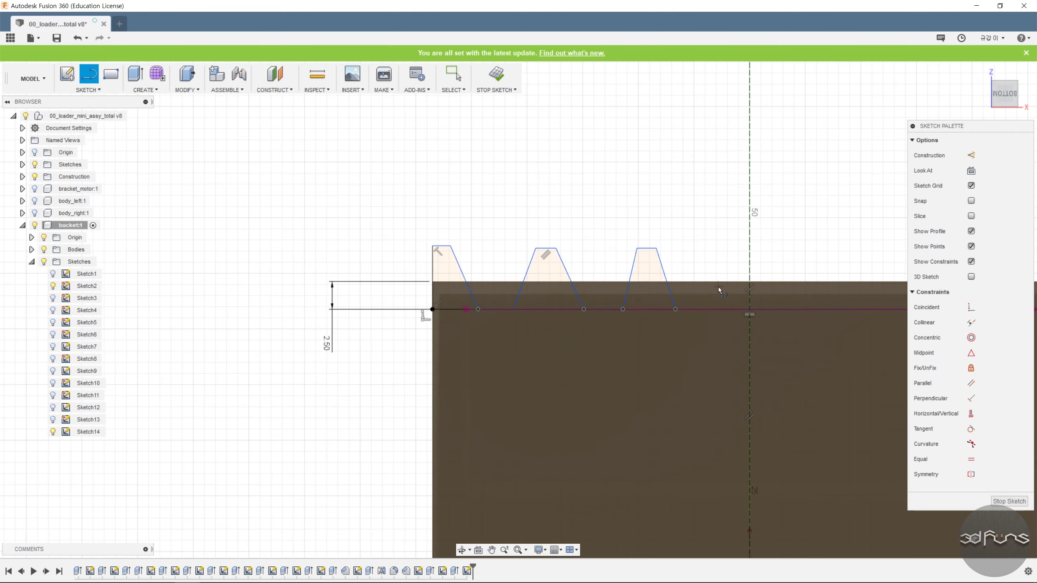
- Sketch a trapezoidal tooth straddling the construction centreline, with both sloped sides ending on the horizontal line
{"action": "scroll", "coordinate": [716, 296], "scroll_direction": "up", "scroll_amount": 1}
{"action": "left_click", "coordinate": [716, 312]}
{"action": "left_click", "coordinate": [727, 236]}
{"action": "left_click", "coordinate": [778, 237]}
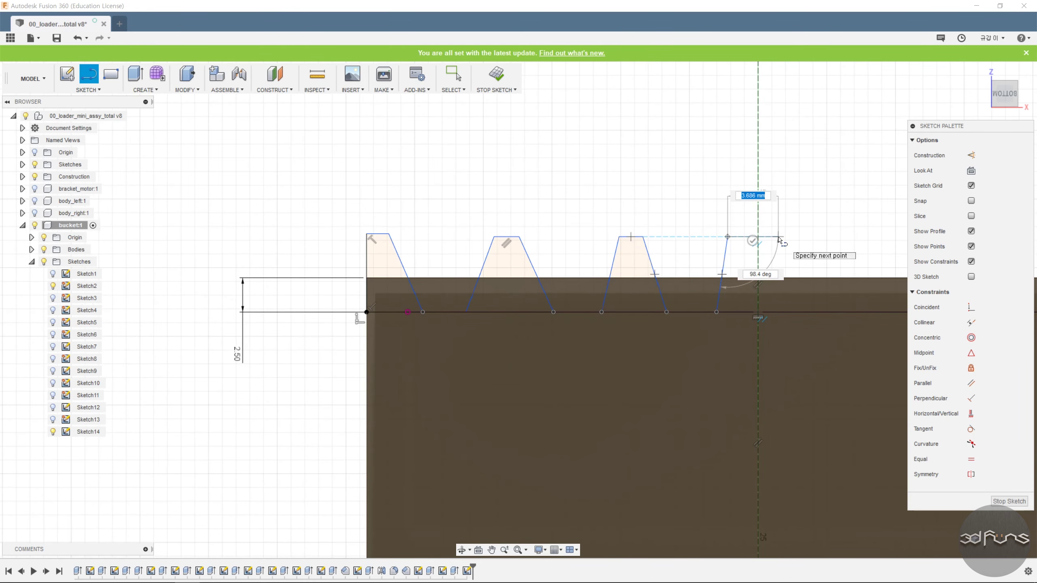
{"action": "left_click", "coordinate": [802, 311]}
{"action": "key", "text": "Escape"}
- Constrain the central tooth's two tip corners symmetric about the construction centreline
{"action": "left_click", "coordinate": [971, 474]}
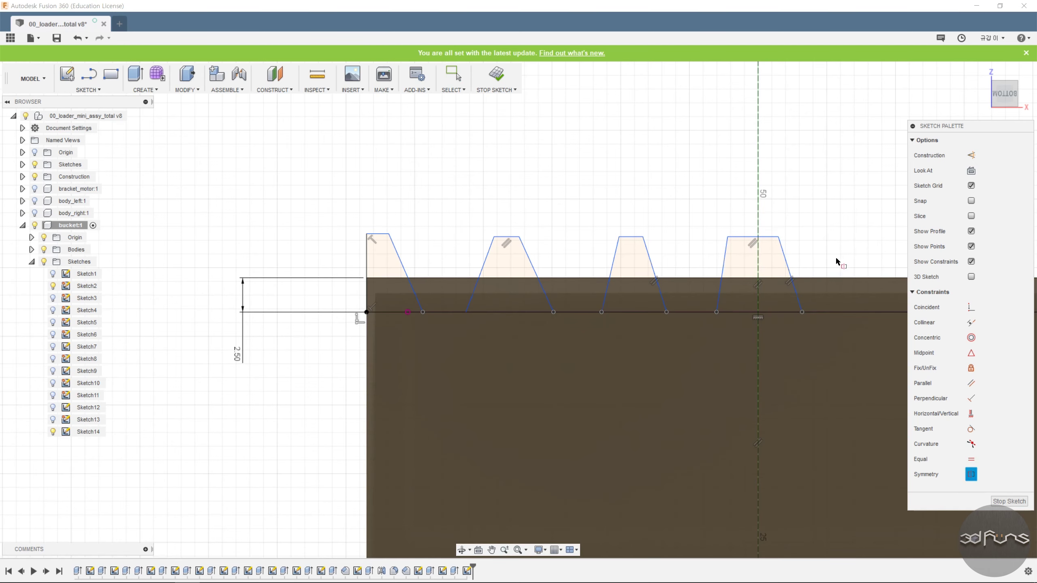
{"action": "left_click", "coordinate": [758, 222]}
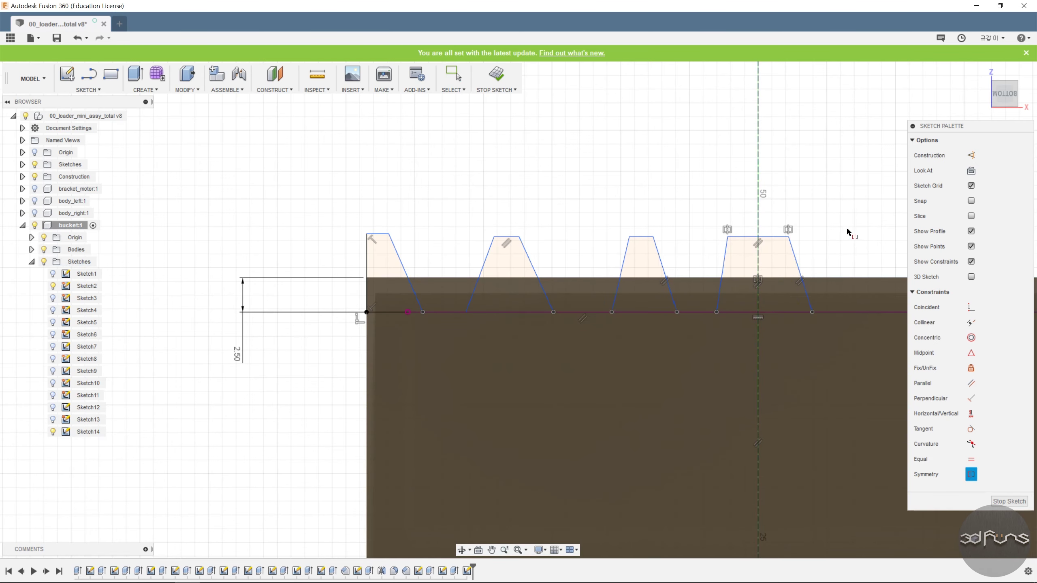
{"action": "left_click", "coordinate": [971, 383]}
- Make the flat tips of all four teeth collinear
{"action": "left_click", "coordinate": [971, 323]}
{"action": "left_click", "coordinate": [378, 234]}
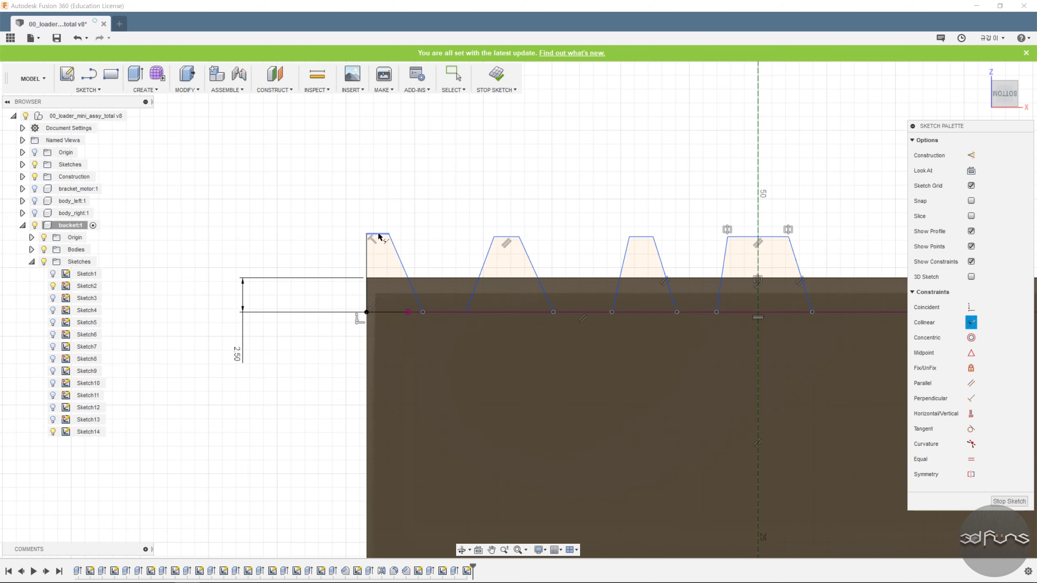
{"action": "left_click", "coordinate": [506, 236]}
{"action": "left_click", "coordinate": [643, 237]}
{"action": "left_click", "coordinate": [509, 234]}
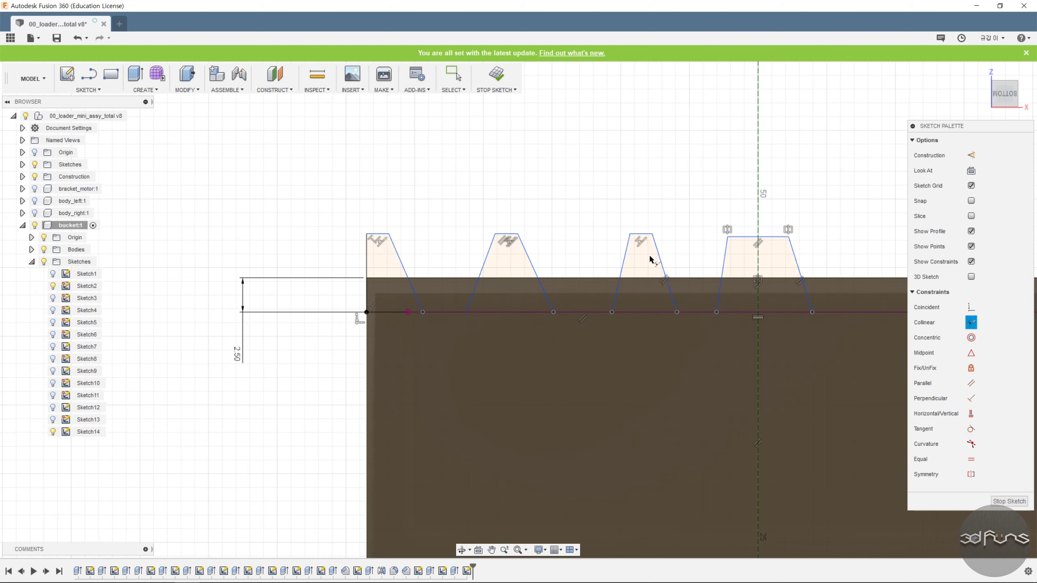
{"action": "left_click", "coordinate": [747, 237]}
{"action": "left_click", "coordinate": [644, 235]}
- Apply Equal constraints to the flat tips of the three full teeth
{"action": "left_click", "coordinate": [970, 459]}
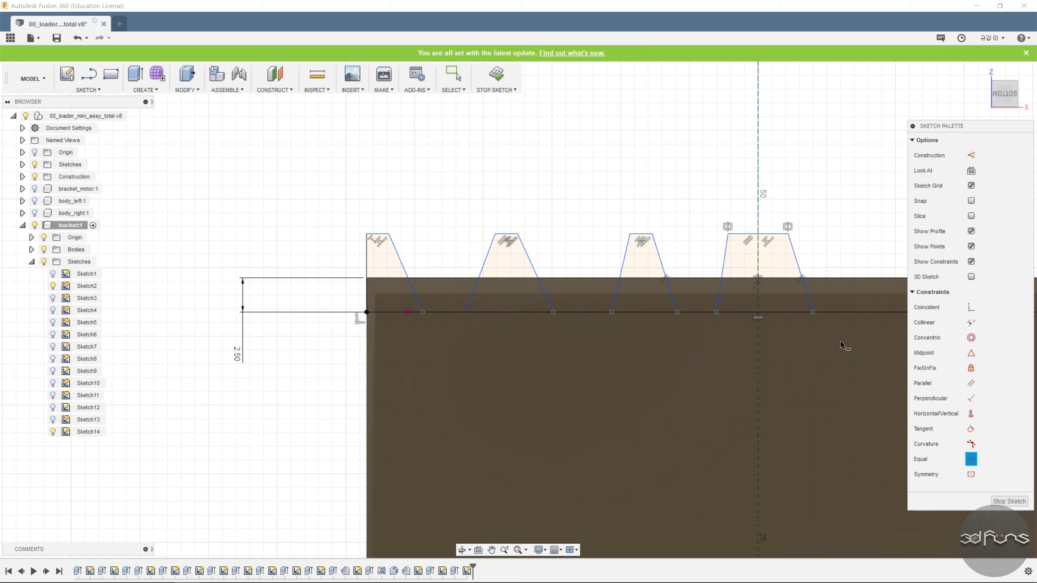
{"action": "left_click", "coordinate": [747, 235]}
{"action": "left_click", "coordinate": [647, 234]}
{"action": "left_click", "coordinate": [506, 234]}
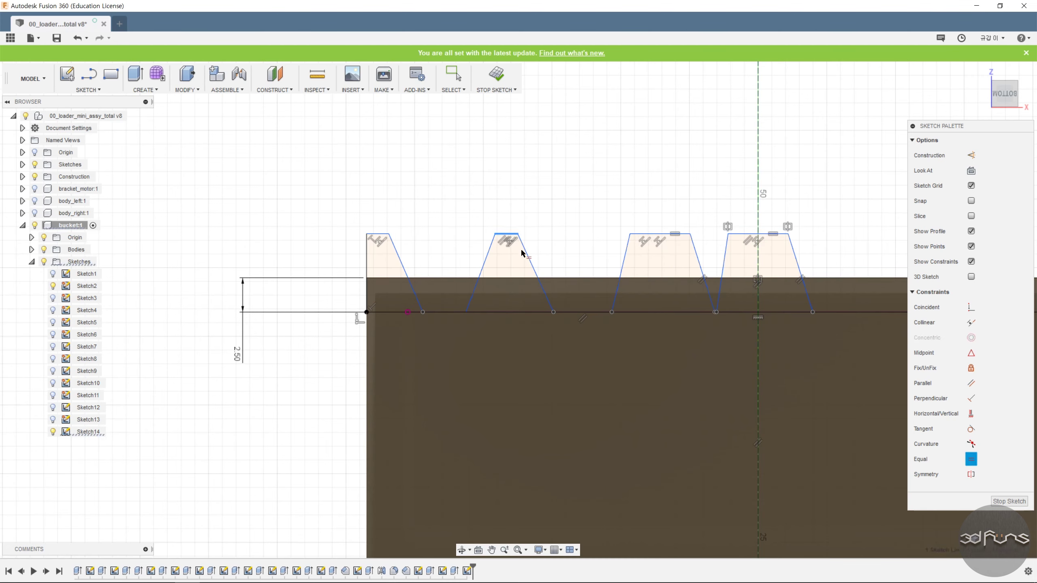
{"action": "left_click", "coordinate": [650, 234]}
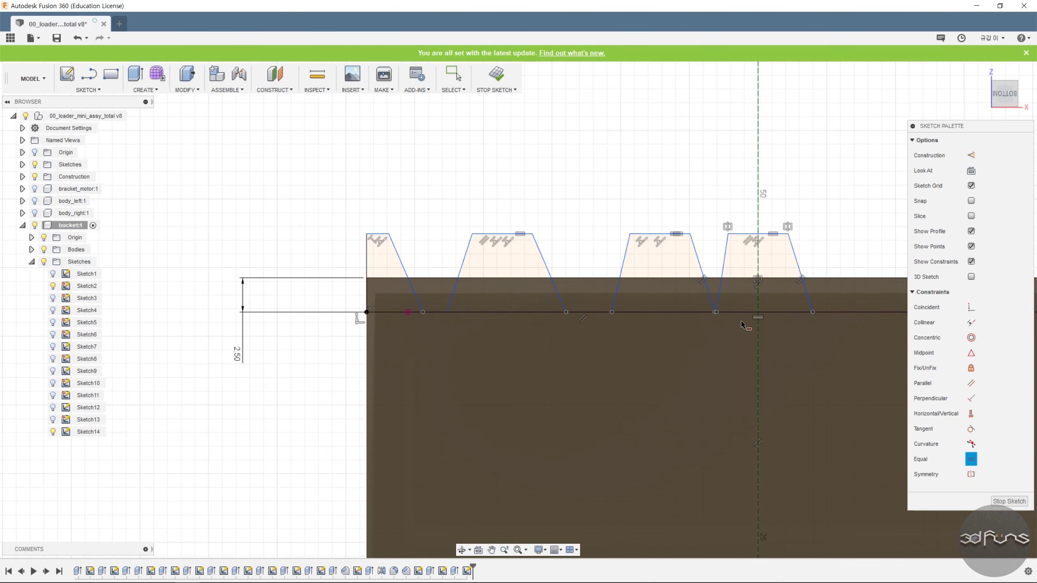
- Constrain the half tooth's sloped side parallel to the matching side of the adjacent full tooth
{"action": "left_click", "coordinate": [972, 384]}
{"action": "left_click", "coordinate": [413, 290]}
{"action": "left_click", "coordinate": [554, 286]}
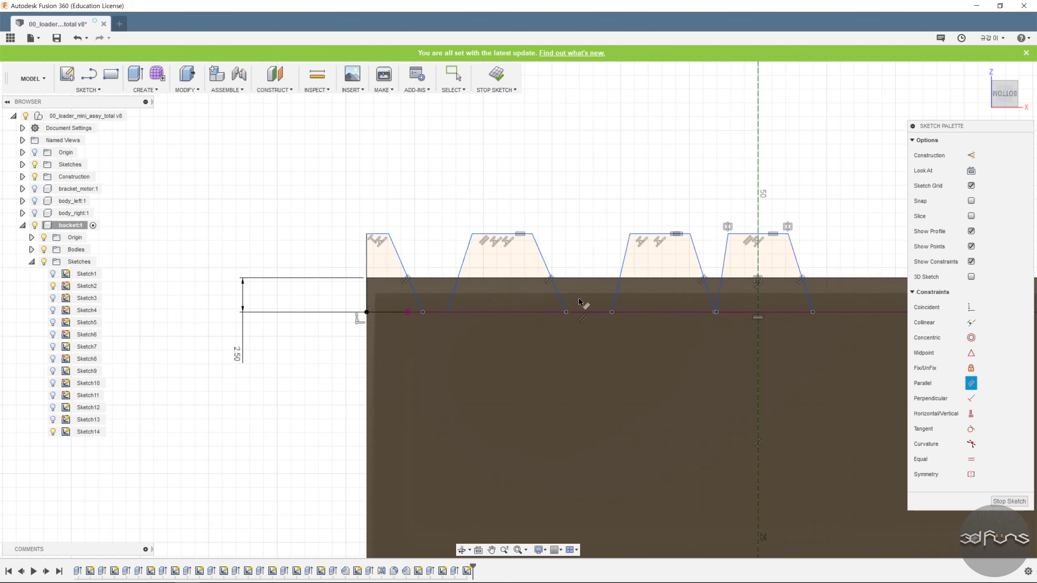
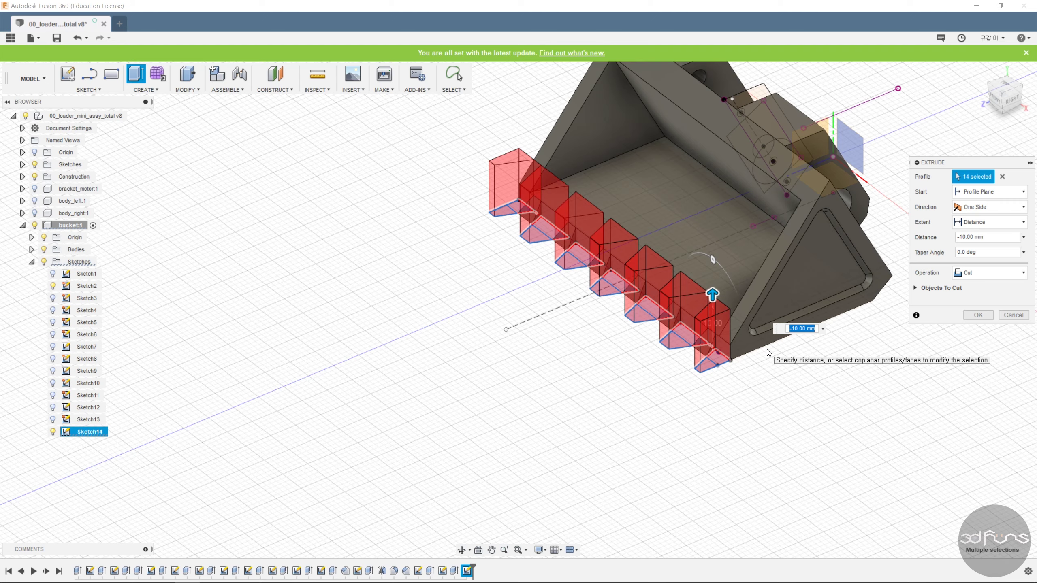
- Extrude the selected tooth profiles up to the bucket's floor face and join them to the bucket body
{"action": "left_click", "coordinate": [969, 273]}
{"action": "left_click", "coordinate": [972, 287]}
{"action": "left_click", "coordinate": [981, 222]}
{"action": "left_click", "coordinate": [980, 248]}
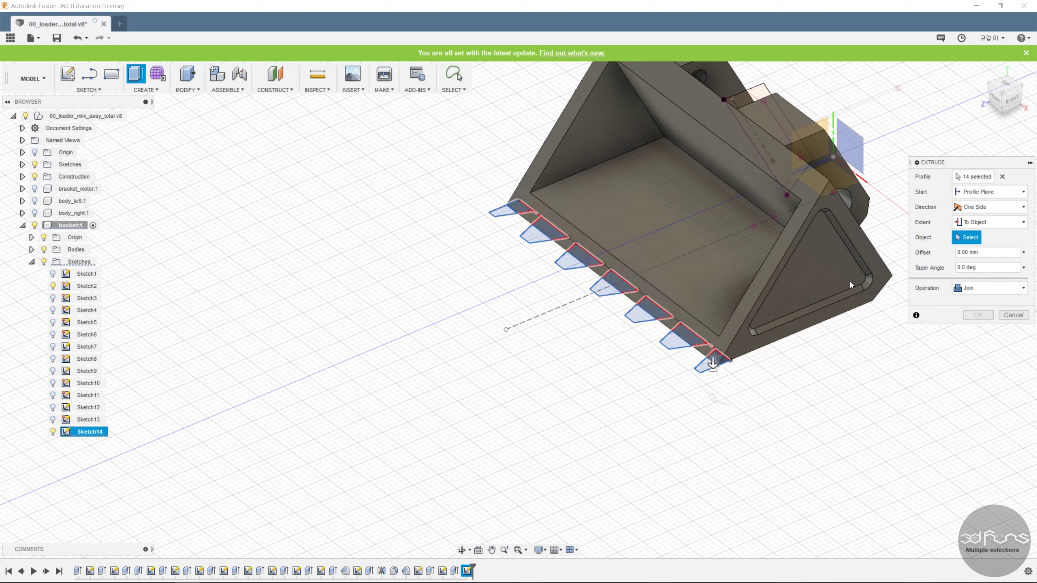
{"action": "scroll", "coordinate": [710, 268], "scroll_direction": "up", "scroll_amount": 2}
{"action": "left_click", "coordinate": [688, 284]}
{"action": "left_click", "coordinate": [974, 268]}
{"action": "left_click", "coordinate": [977, 345]}
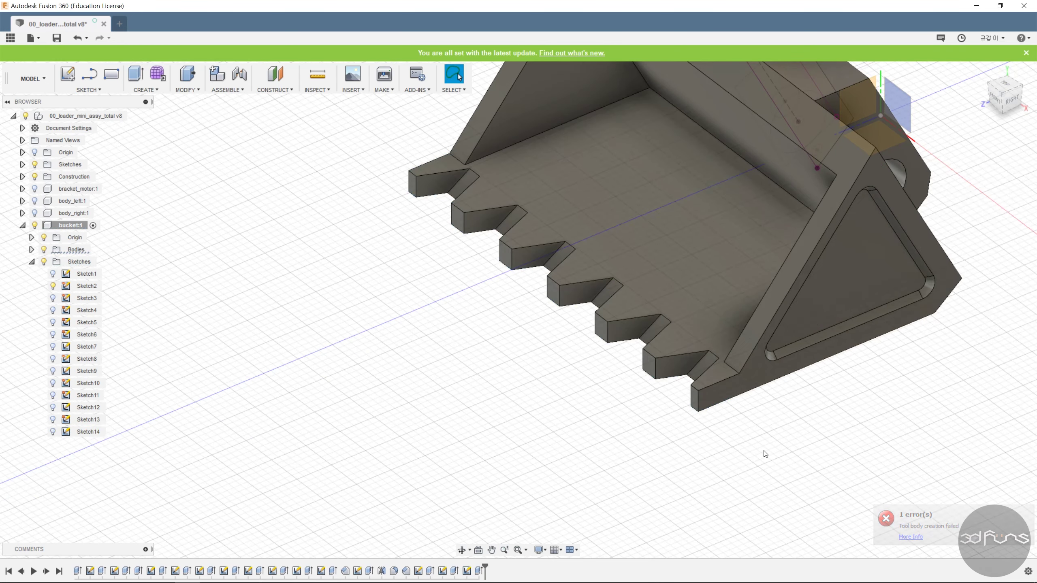
{"action": "scroll", "coordinate": [786, 447], "scroll_direction": "down", "scroll_amount": 3}
{"action": "middle_click_drag", "start_coordinate": [812, 447], "coordinate": [824, 461], "text": "shift"}
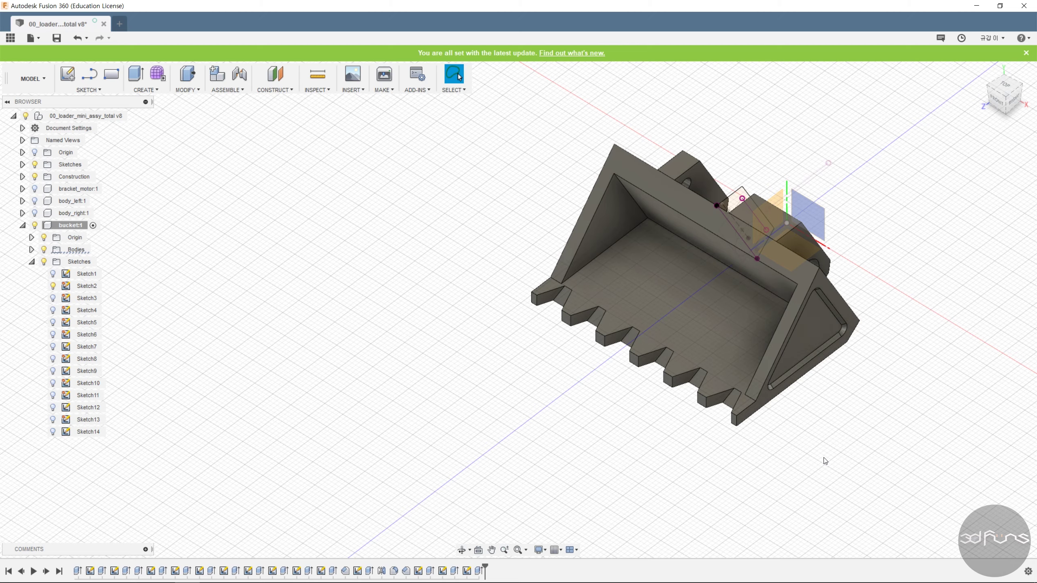
- Chamfer the upper tip edges of all seven teeth using two distances, 2 mm and 5 mm
{"action": "left_click", "coordinate": [188, 90]}
{"action": "left_click", "coordinate": [201, 132]}
{"action": "scroll", "coordinate": [745, 417], "scroll_direction": "up", "scroll_amount": 3}
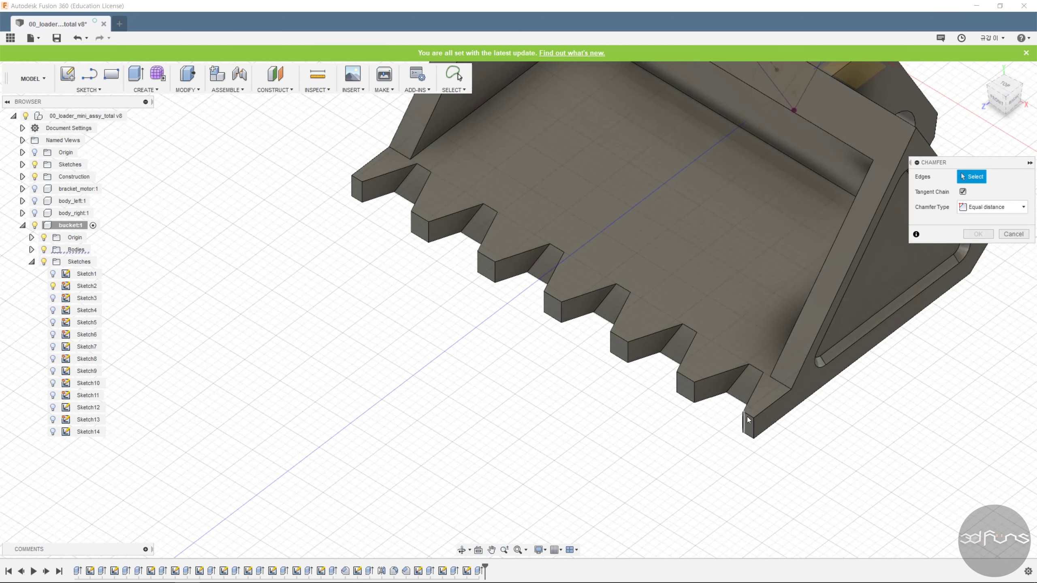
{"action": "left_click", "coordinate": [745, 417]}
{"action": "left_click", "coordinate": [695, 385]}
{"action": "left_click", "coordinate": [620, 339]}
{"action": "left_click", "coordinate": [552, 296]}
{"action": "left_click", "coordinate": [484, 257]}
{"action": "left_click", "coordinate": [418, 220]}
{"action": "left_click", "coordinate": [966, 206]}
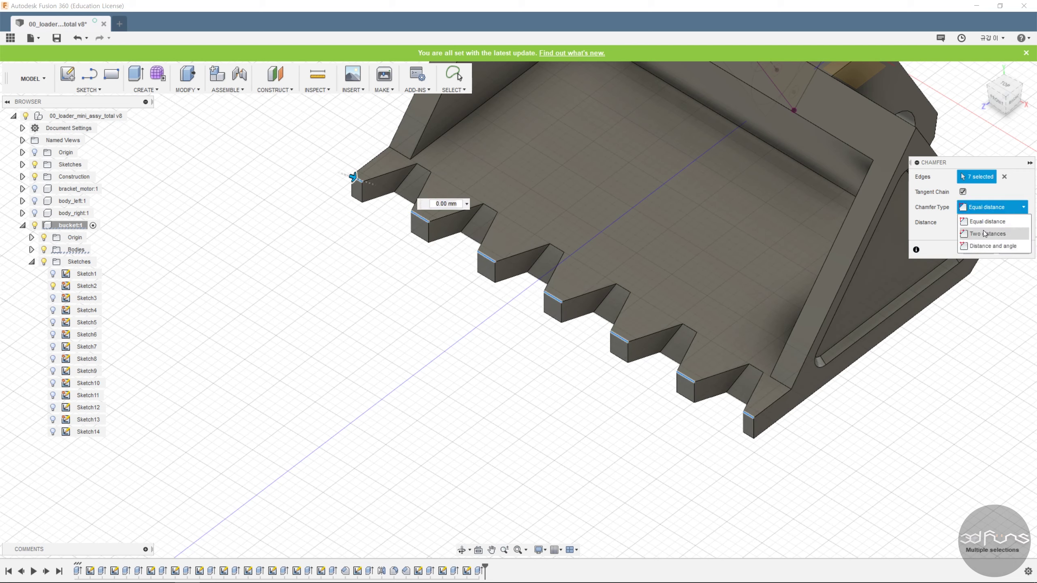
{"action": "left_click", "coordinate": [988, 233]}
{"action": "type", "text": "2"}
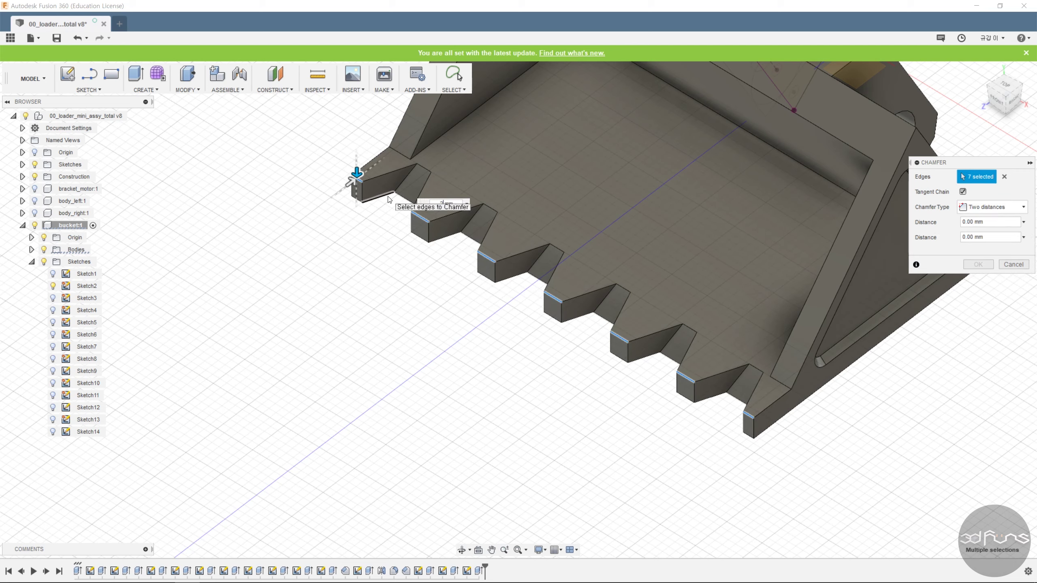
{"action": "key", "text": "Tab"}
{"action": "type", "text": "5.0"}
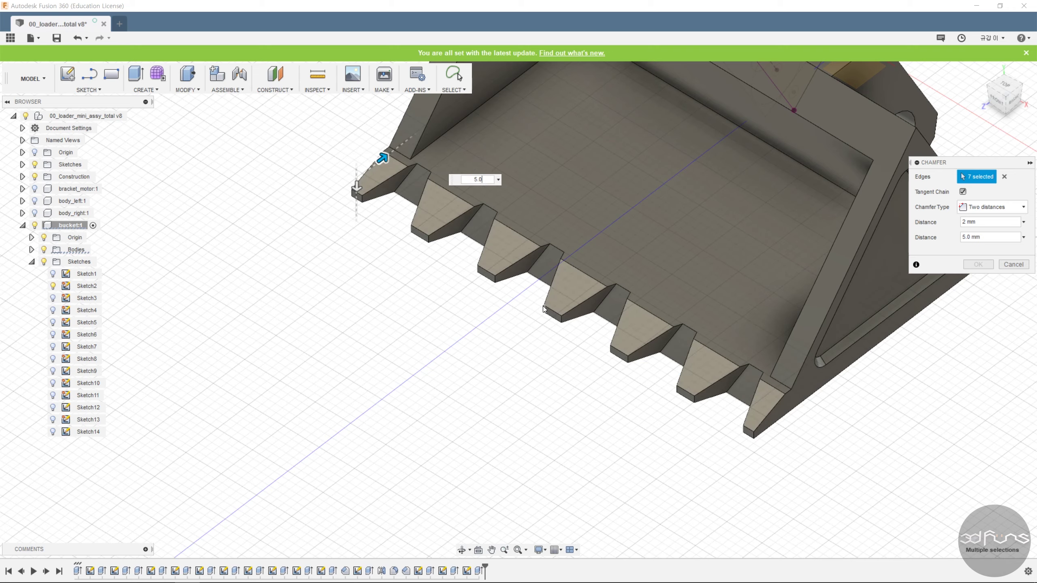
{"action": "left_click", "coordinate": [979, 265]}
{"action": "scroll", "coordinate": [895, 476], "scroll_direction": "down", "scroll_amount": 4}
{"action": "middle_click_drag", "start_coordinate": [788, 446], "coordinate": [816, 455], "text": "shift"}
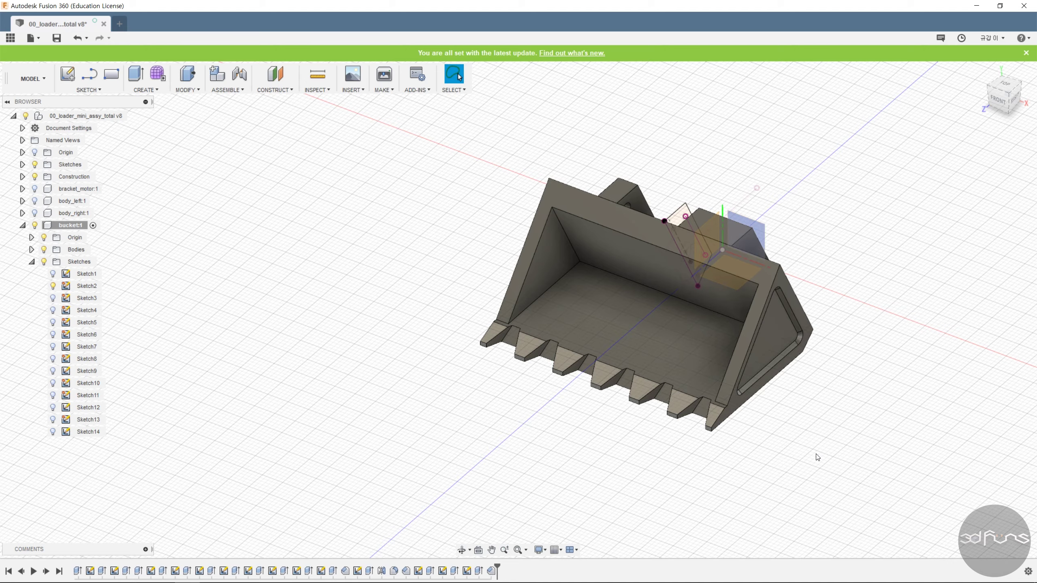
- Fillet the three segments of the bucket's upper rear edge, between and beside the mounting brackets
{"action": "middle_click_drag", "start_coordinate": [851, 442], "coordinate": [780, 405], "text": "shift"}
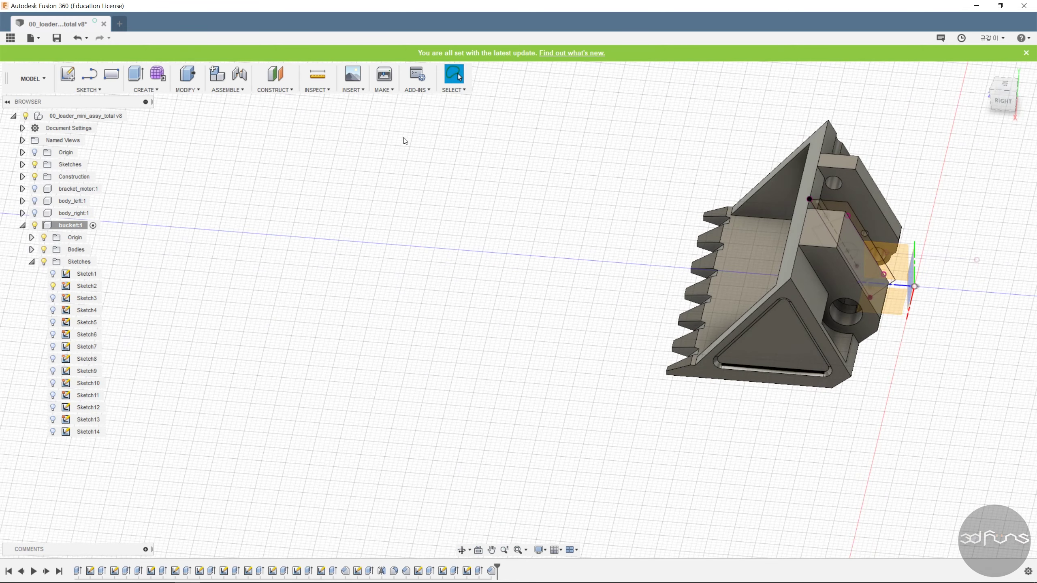
{"action": "left_click", "coordinate": [187, 88]}
{"action": "left_click", "coordinate": [190, 114]}
{"action": "scroll", "coordinate": [794, 256], "scroll_direction": "up", "scroll_amount": 3}
{"action": "left_click", "coordinate": [794, 264]}
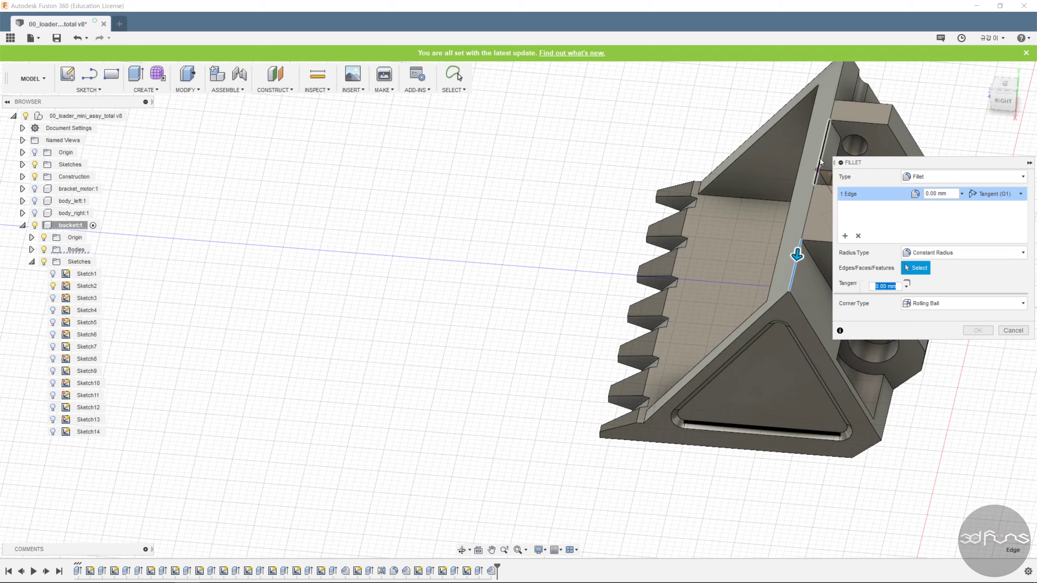
{"action": "left_click", "coordinate": [821, 156]}
{"action": "middle_click_drag", "start_coordinate": [730, 213], "coordinate": [533, 299]}
{"action": "left_click", "coordinate": [644, 164]}
{"action": "left_click_drag", "start_coordinate": [646, 151], "coordinate": [644, 165]}
{"action": "left_click", "coordinate": [972, 330]}
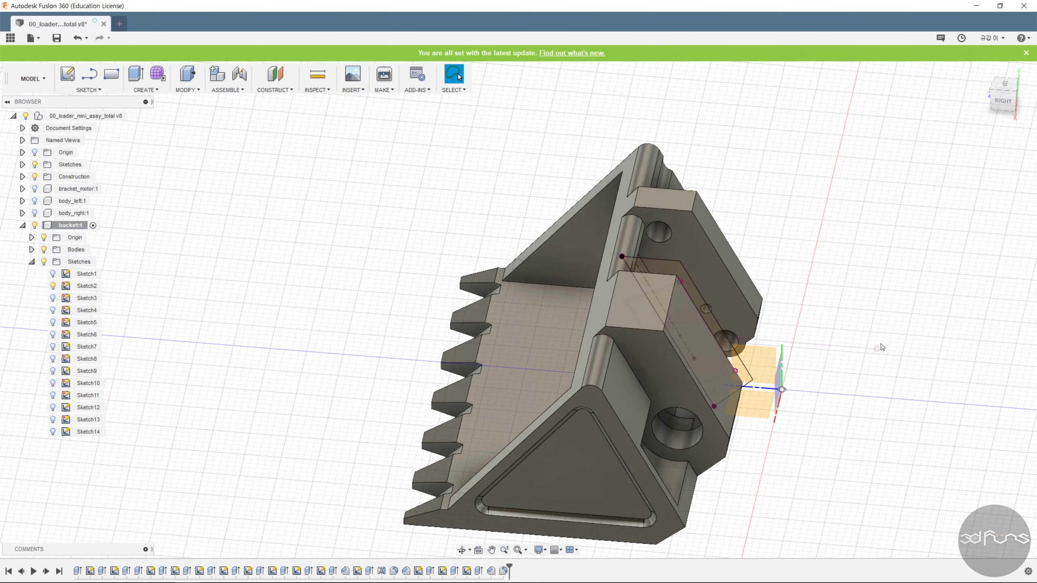
{"action": "scroll", "coordinate": [898, 356], "scroll_direction": "down", "scroll_amount": 2}
{"action": "middle_click_drag", "start_coordinate": [898, 357], "coordinate": [873, 313], "text": "shift"}
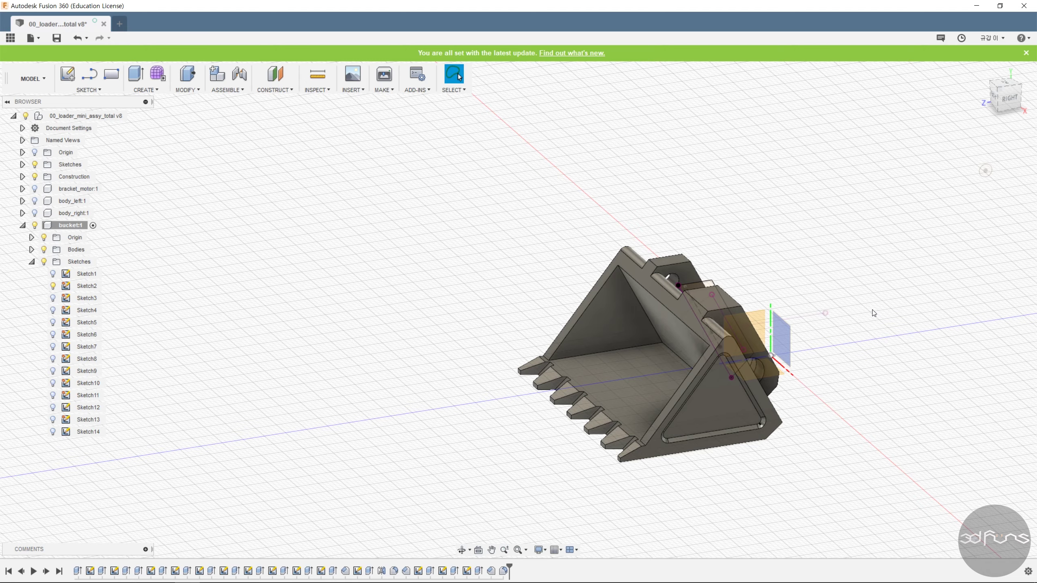
- Set a 1.5 mm fillet on the two lower rear edges outside the mounting brackets
{"action": "left_click", "coordinate": [188, 89]}
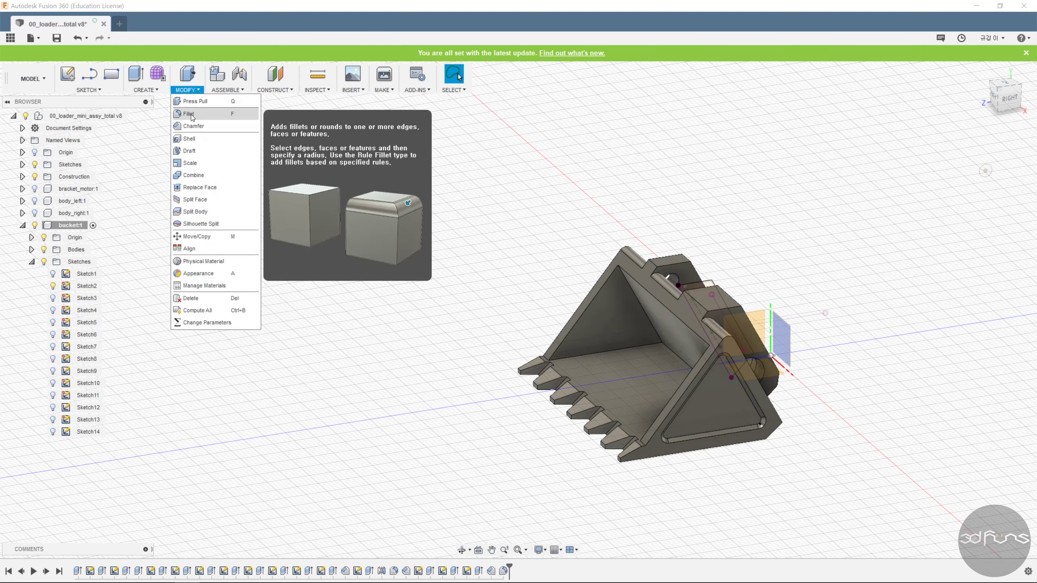
{"action": "left_click", "coordinate": [200, 112]}
{"action": "middle_click_drag", "start_coordinate": [772, 429], "coordinate": [638, 404], "text": "shift"}
{"action": "left_click", "coordinate": [695, 374]}
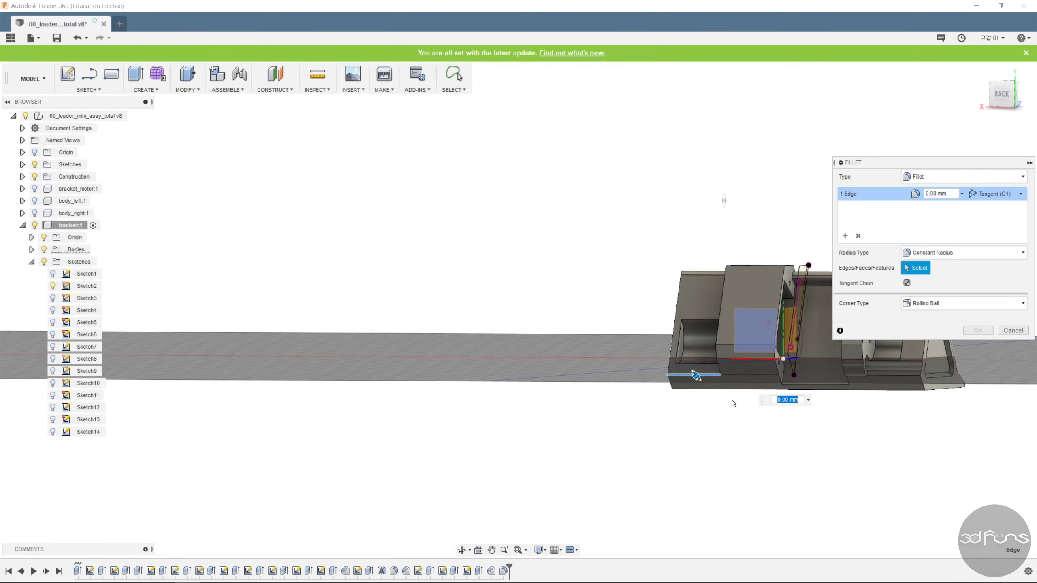
{"action": "left_click", "coordinate": [888, 376]}
{"action": "type", "text": "1.5"}
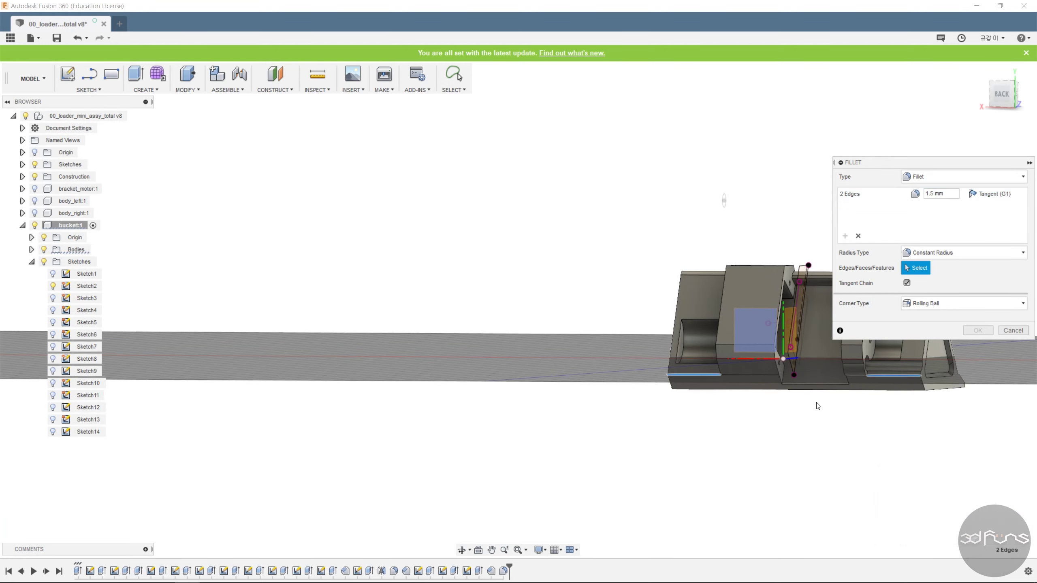
{"action": "middle_click_drag", "start_coordinate": [847, 424], "coordinate": [691, 425], "text": "shift"}
- Add the six rear-facing edges of the two mounting brackets as a 3 mm set and apply the fillet
{"action": "scroll", "coordinate": [634, 282], "scroll_direction": "up", "scroll_amount": 3}
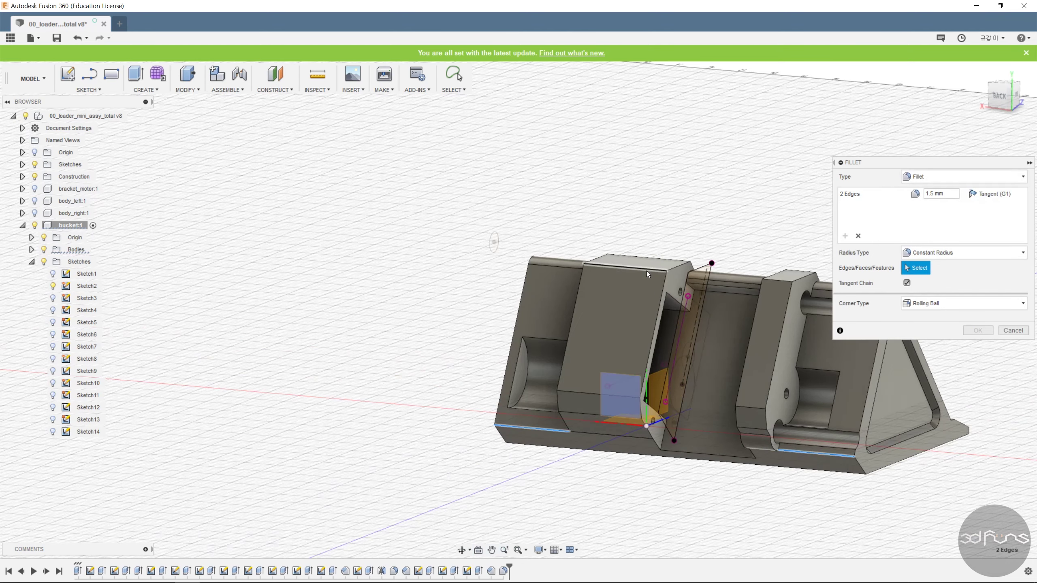
{"action": "left_click", "coordinate": [646, 269]}
{"action": "left_click", "coordinate": [775, 280]}
{"action": "left_click", "coordinate": [751, 407]}
{"action": "left_click", "coordinate": [590, 395]}
{"action": "left_click", "coordinate": [581, 414]}
{"action": "left_click", "coordinate": [746, 428]}
{"action": "type", "text": "3.0"}
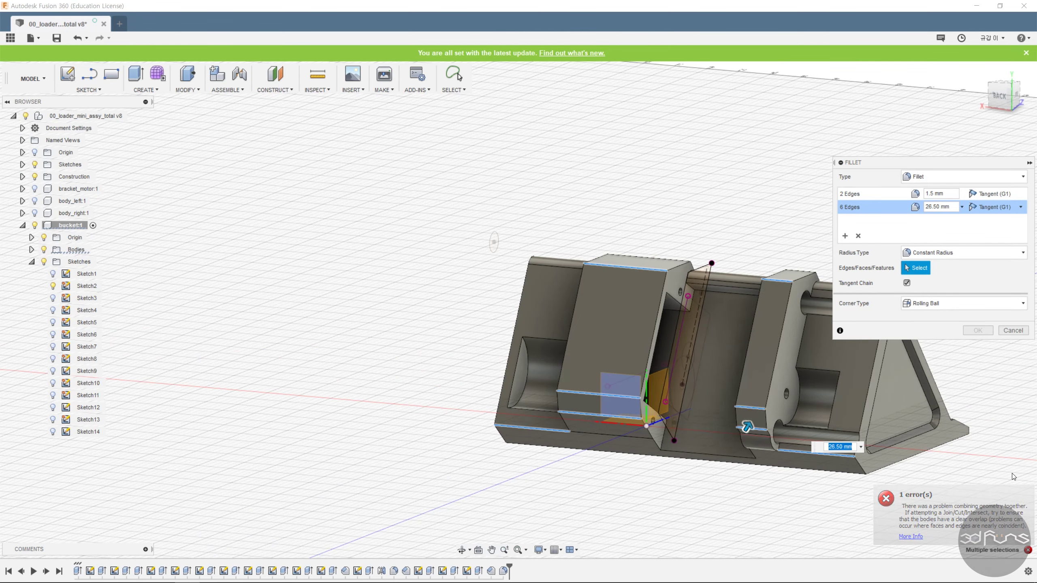
{"action": "left_click", "coordinate": [976, 331]}
{"action": "scroll", "coordinate": [469, 447], "scroll_direction": "down", "scroll_amount": 2}
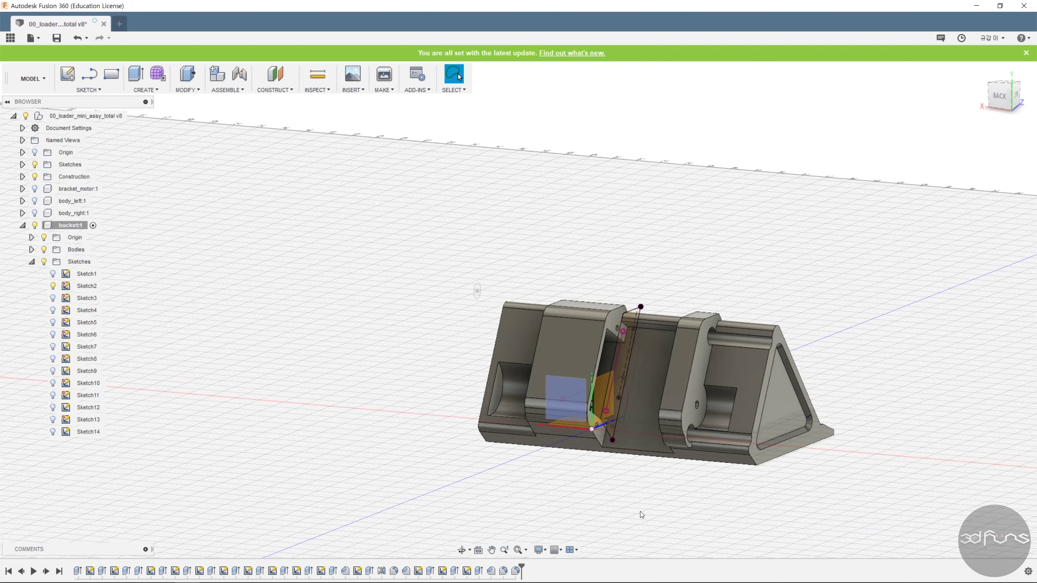
{"action": "middle_click_drag", "start_coordinate": [667, 499], "coordinate": [652, 463]}
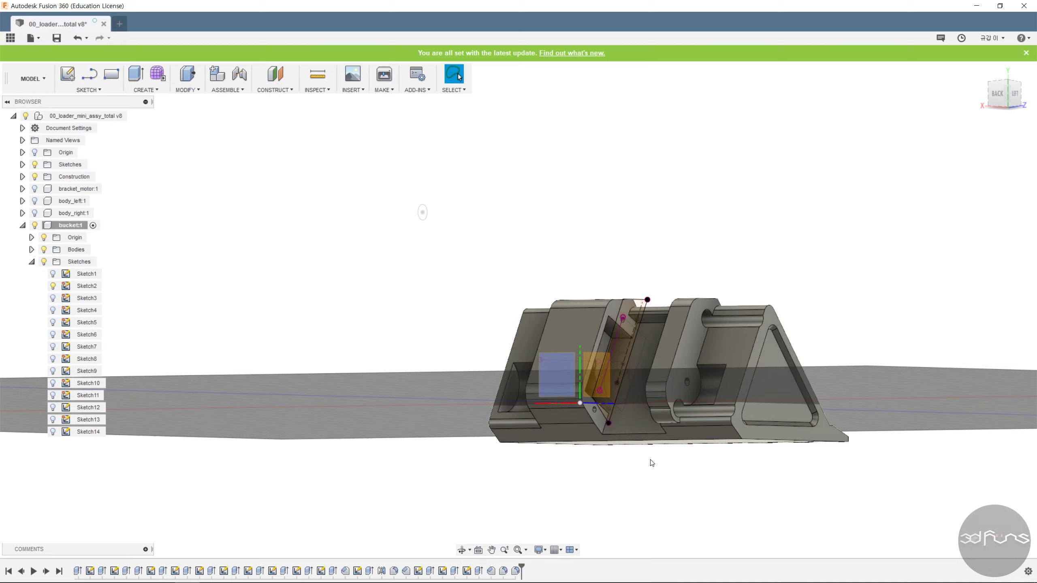
- Start a sketch on the wide bracket's flat rear face and draw a vertical line along its inner edge
{"action": "middle_click_drag", "start_coordinate": [618, 482], "coordinate": [662, 522], "text": "shift"}
{"action": "left_click", "coordinate": [107, 91]}
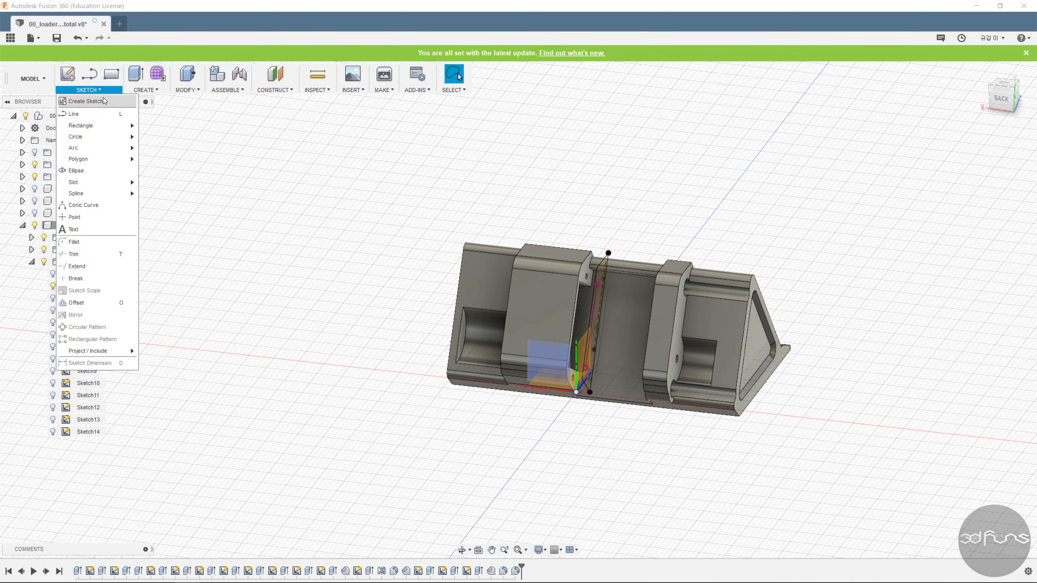
{"action": "left_click", "coordinate": [104, 101]}
{"action": "left_click", "coordinate": [526, 312]}
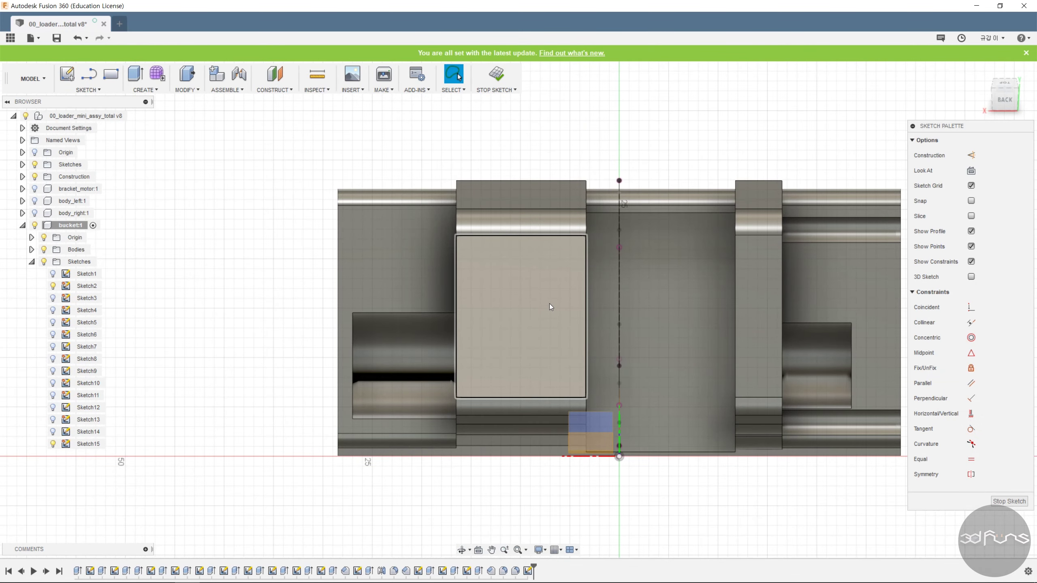
{"action": "key", "text": "l"}
{"action": "left_click", "coordinate": [587, 261]}
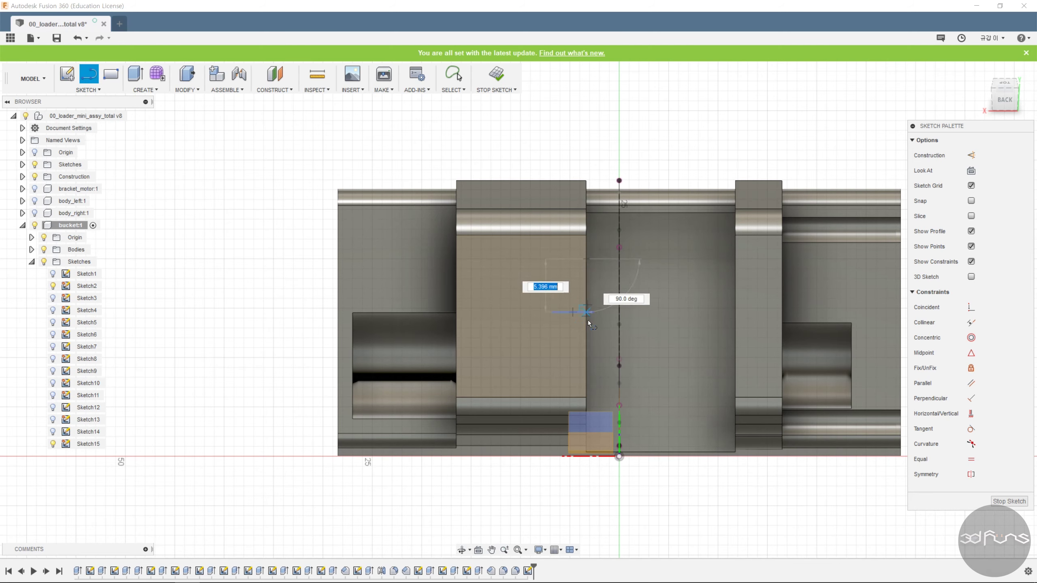
{"action": "left_click", "coordinate": [586, 378]}
- Draw a stepped outline on the wide bracket's face, joining both ends to the vertical line to close the profile
{"action": "left_click", "coordinate": [548, 378]}
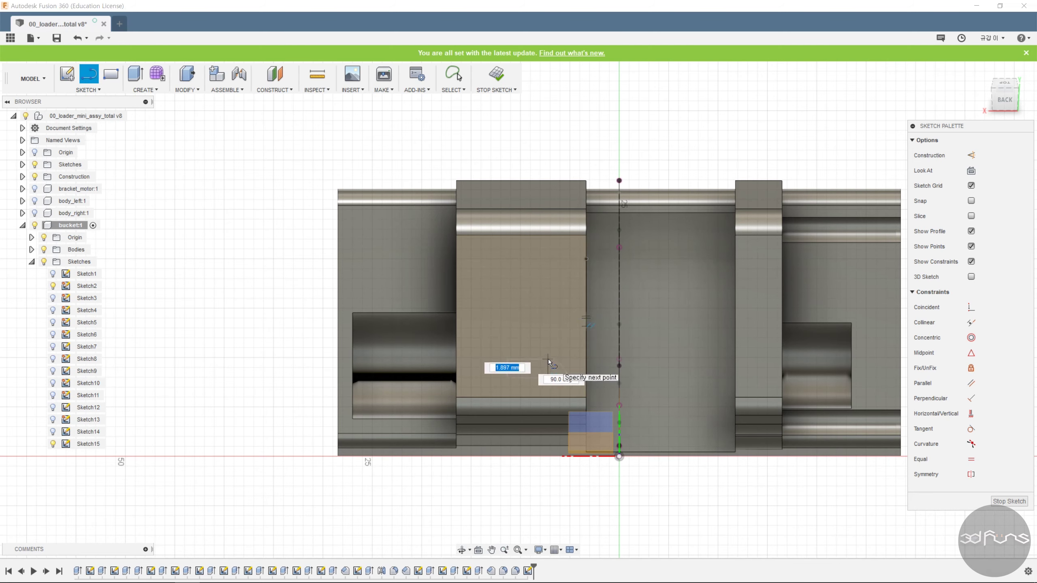
{"action": "left_click", "coordinate": [548, 360]}
{"action": "left_click", "coordinate": [515, 360]}
{"action": "left_click", "coordinate": [515, 303]}
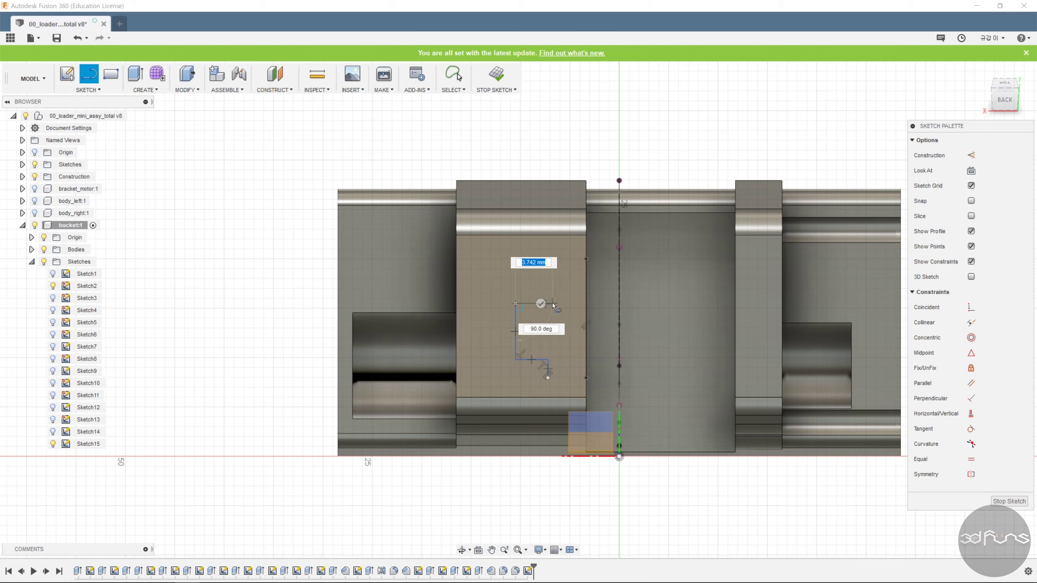
{"action": "scroll", "coordinate": [547, 304], "scroll_direction": "up", "scroll_amount": 5}
{"action": "left_click", "coordinate": [561, 293]}
{"action": "left_click", "coordinate": [561, 175]}
{"action": "left_click", "coordinate": [658, 172]}
{"action": "key", "text": "Escape"}
{"action": "scroll", "coordinate": [684, 288], "scroll_direction": "down", "scroll_amount": 3}
{"action": "key", "text": "l"}
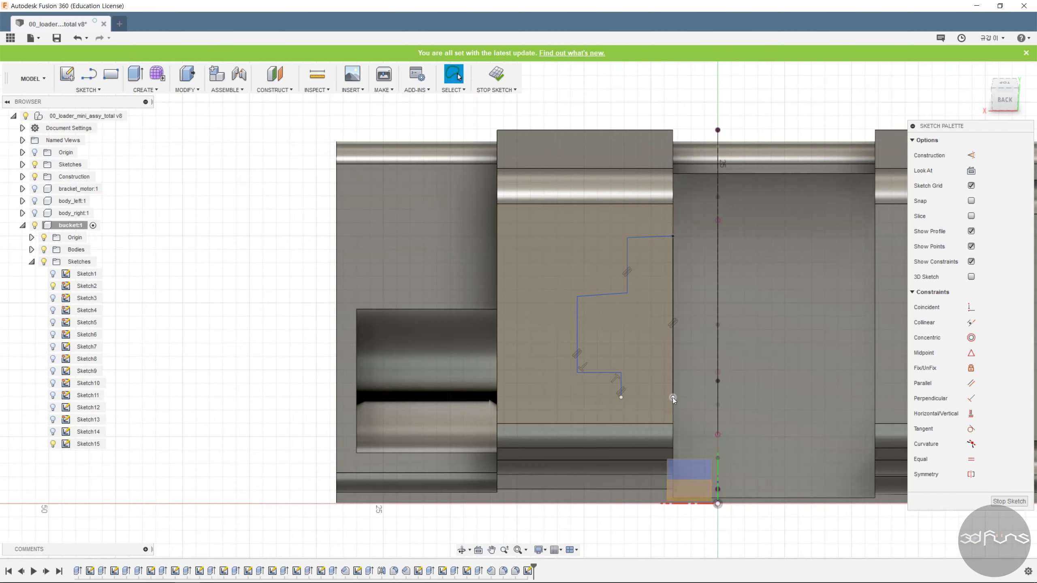
{"action": "scroll", "coordinate": [734, 422], "scroll_direction": "up", "scroll_amount": 2}
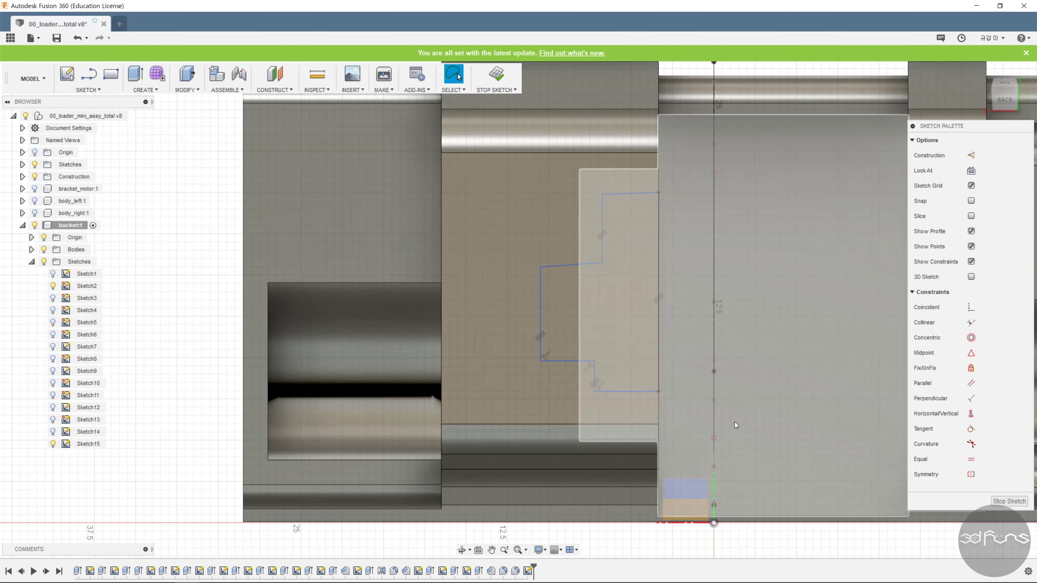
- Constrain the two slightly slanted upper lines of the stepped profile to be horizontal
{"action": "left_click", "coordinate": [971, 413]}
{"action": "left_click", "coordinate": [586, 266]}
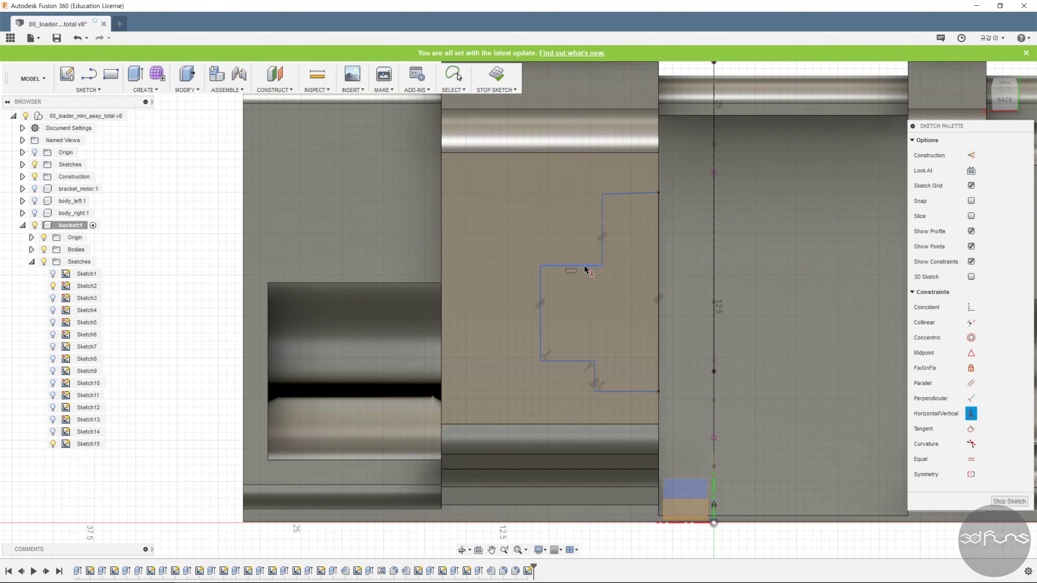
{"action": "left_click", "coordinate": [634, 198]}
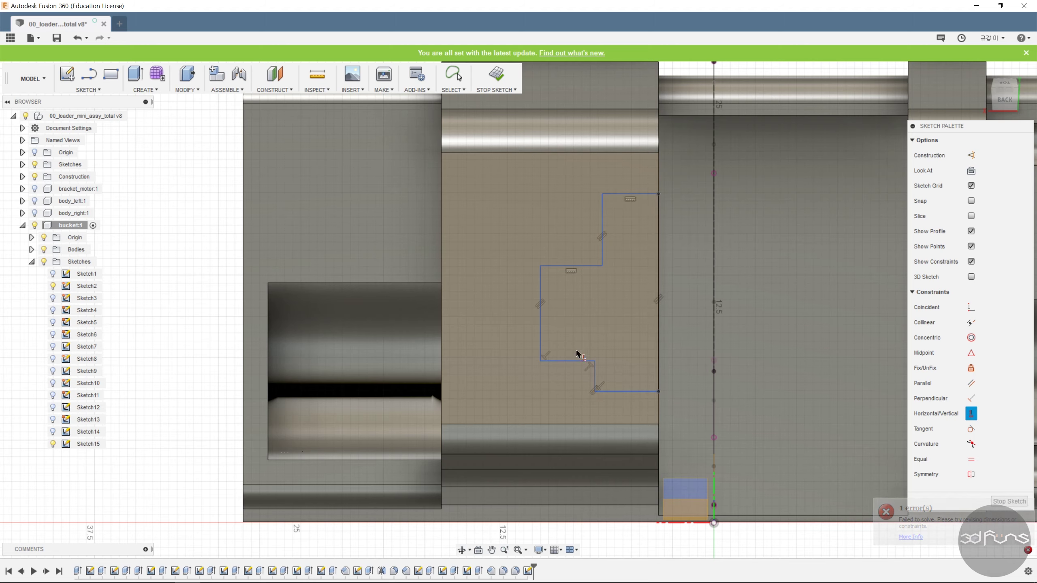
- Make the upper and lower short vertical lines of the stepped profile collinear
{"action": "left_click", "coordinate": [971, 322]}
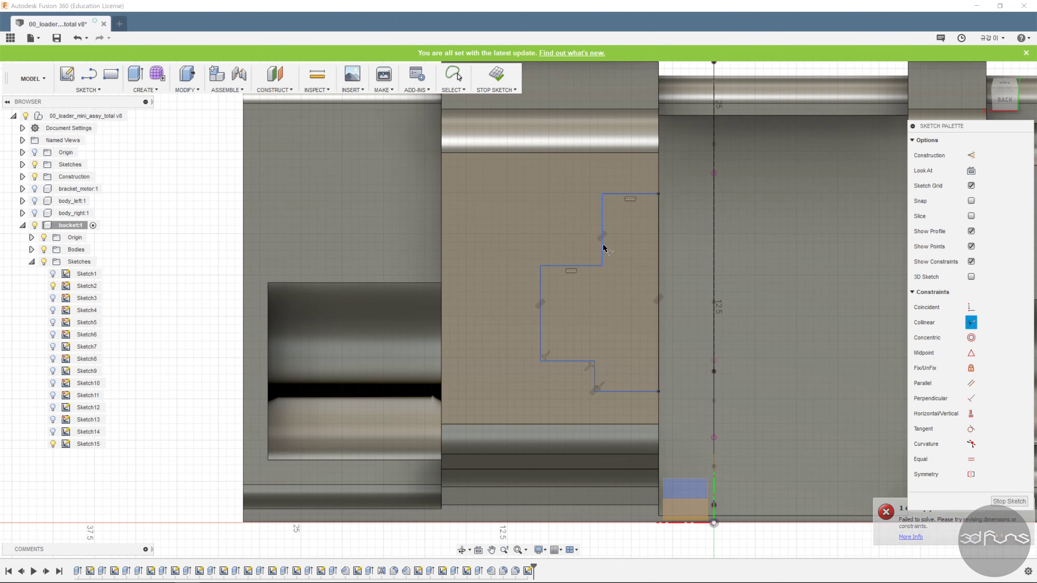
{"action": "left_click", "coordinate": [603, 253]}
{"action": "left_click", "coordinate": [594, 376]}
{"action": "scroll", "coordinate": [669, 361], "scroll_direction": "down", "scroll_amount": 2}
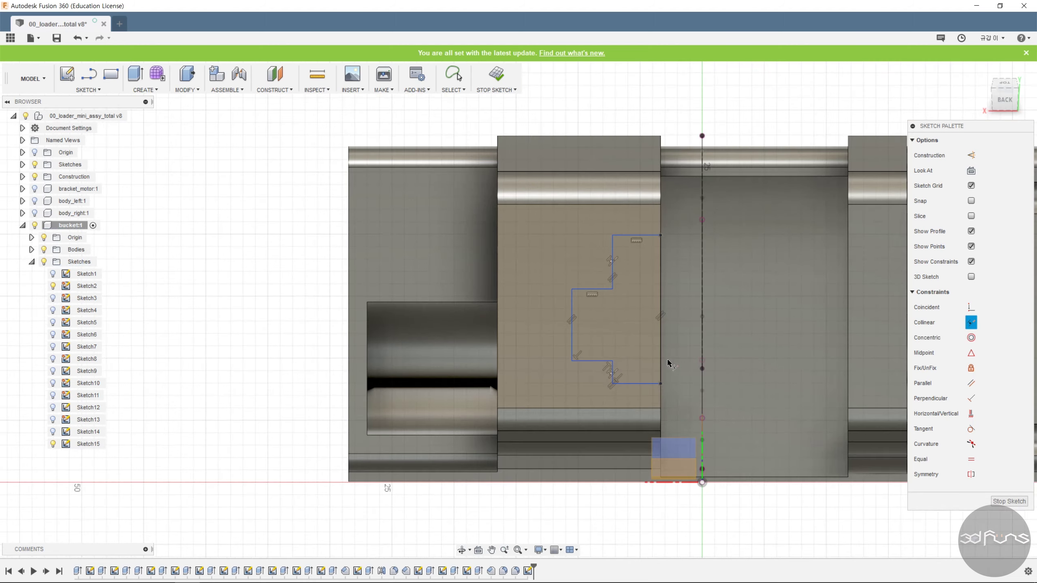
- Face the sketch plane straight on and switch the model to a wireframe visual style that shows hidden edges
{"action": "middle_click_drag", "start_coordinate": [676, 373], "coordinate": [637, 368], "text": "shift"}
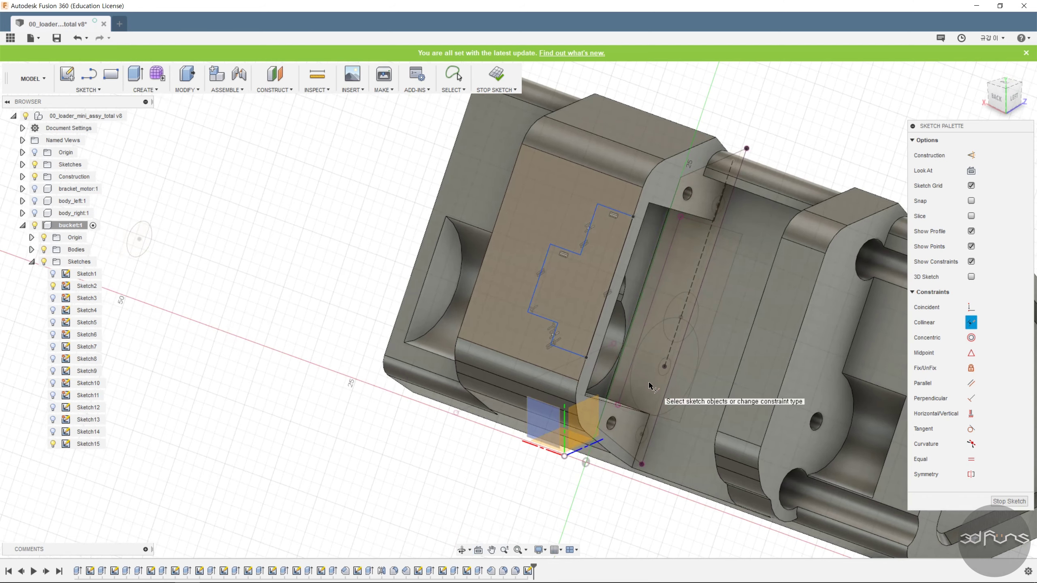
{"action": "scroll", "coordinate": [639, 374], "scroll_direction": "up", "scroll_amount": 3}
{"action": "key", "text": "Escape"}
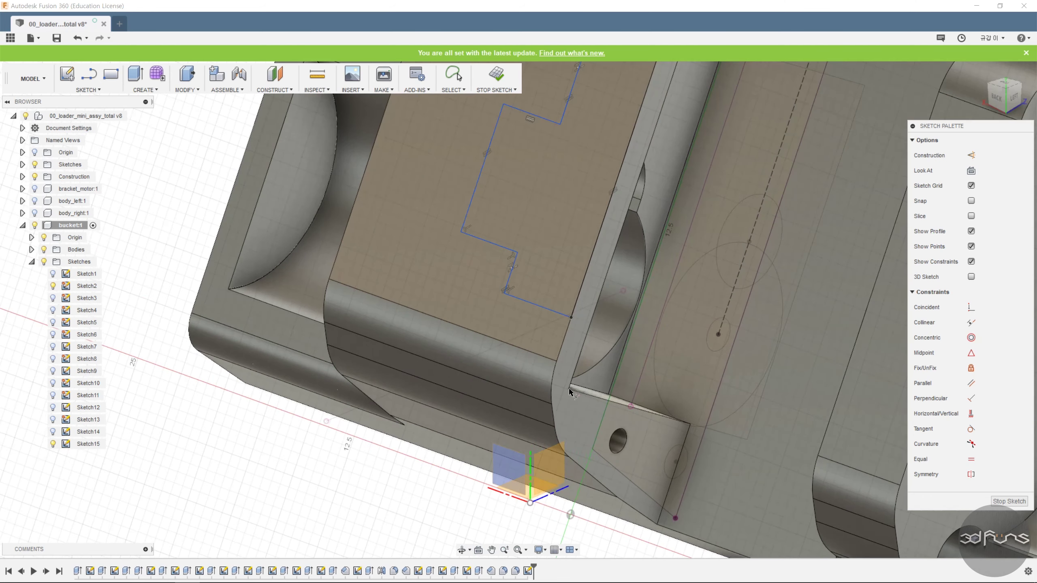
{"action": "mouse_move", "coordinate": [576, 396]}
{"action": "middle_mouse_down", "text": "shift"}
{"action": "mouse_move", "coordinate": [654, 362]}
{"action": "mouse_move", "coordinate": [773, 374]}
{"action": "middle_mouse_up", "text": "shift"}
{"action": "scroll", "coordinate": [775, 375], "scroll_direction": "down", "scroll_amount": 4}
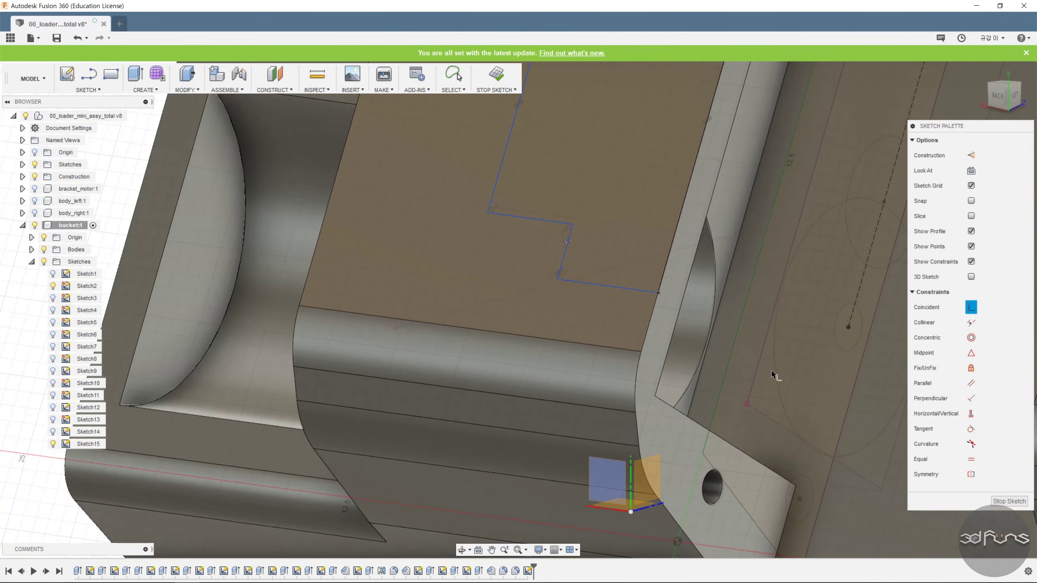
{"action": "left_click", "coordinate": [971, 170]}
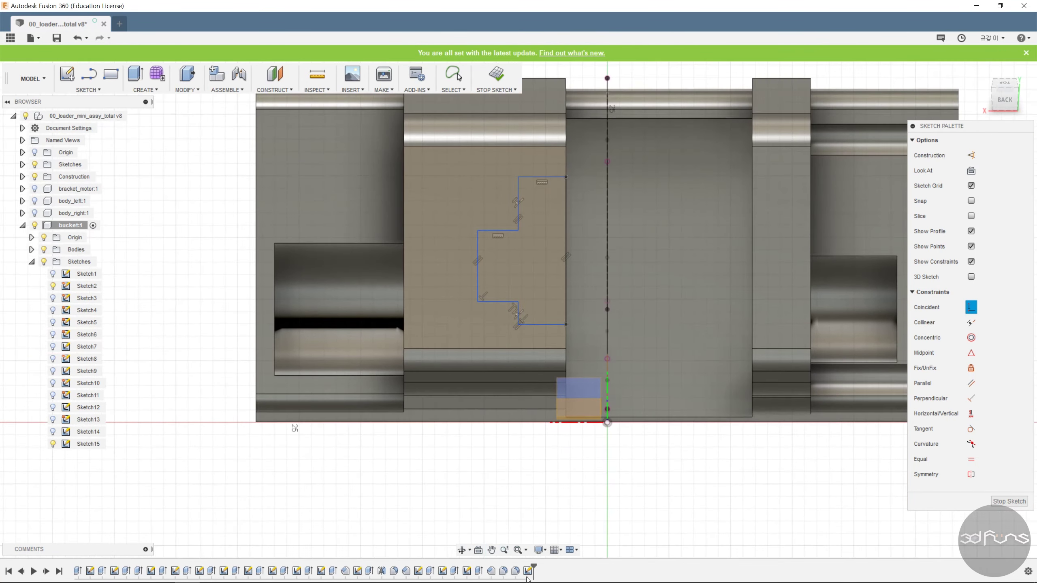
{"action": "left_click", "coordinate": [539, 549]}
{"action": "left_click", "coordinate": [670, 495]}
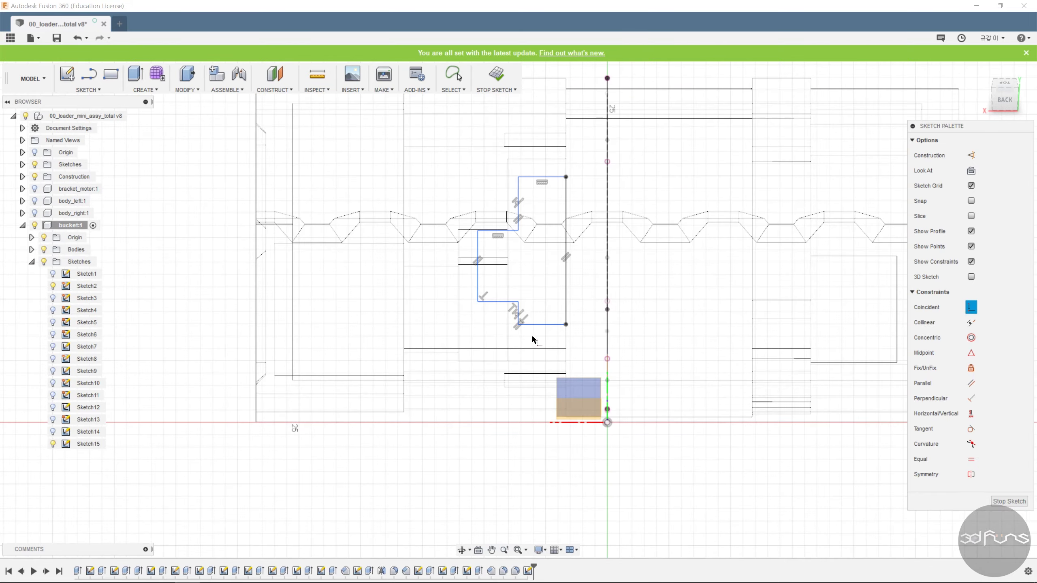
{"action": "mouse_move", "coordinate": [532, 338]}
{"action": "middle_mouse_down", "text": "shift"}
{"action": "mouse_move", "coordinate": [636, 394]}
{"action": "mouse_move", "coordinate": [612, 384]}
{"action": "middle_mouse_up", "text": "shift"}
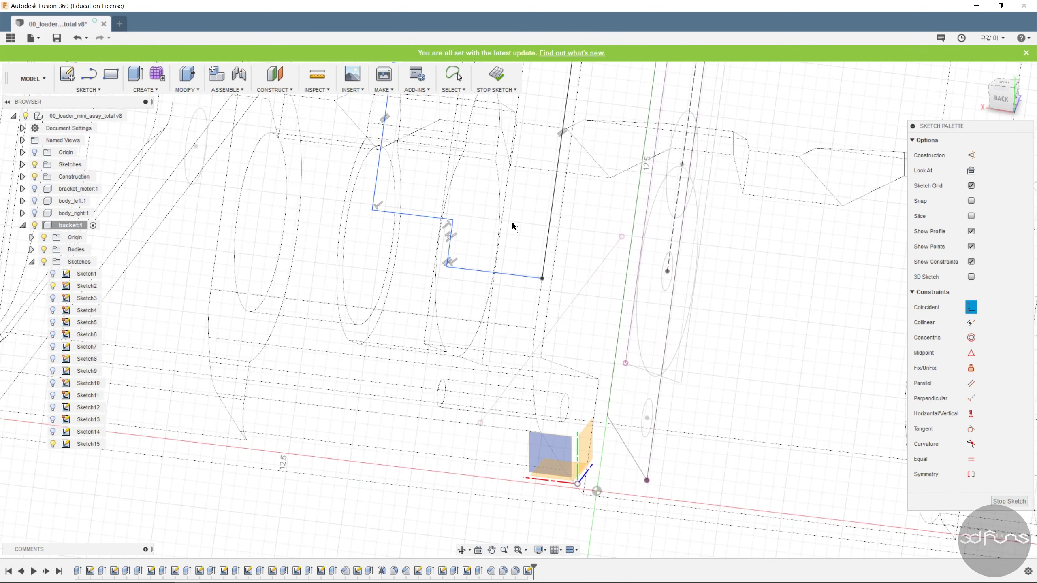
{"action": "left_click", "coordinate": [972, 170]}
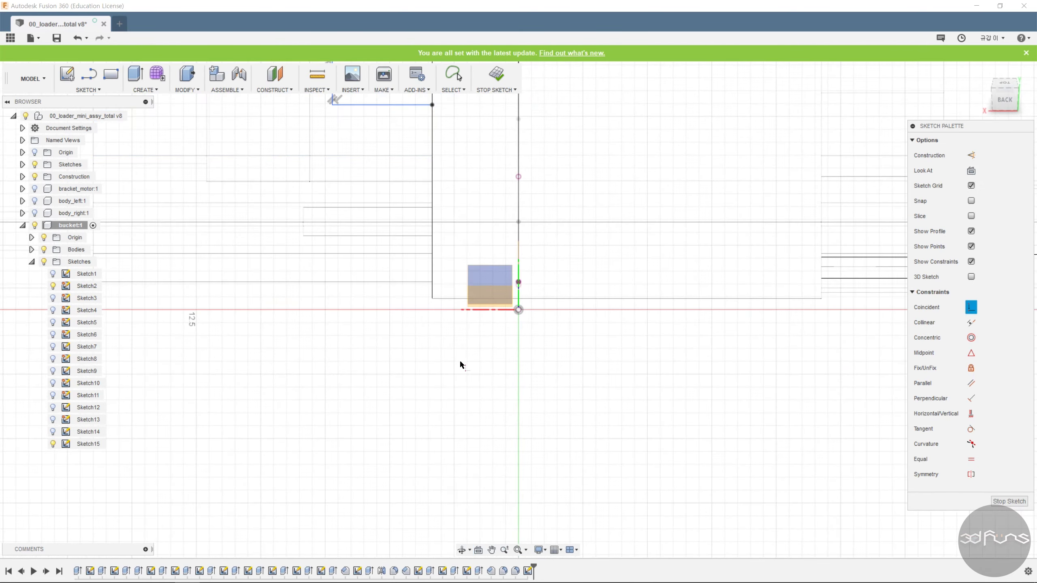
{"action": "mouse_move", "coordinate": [461, 363]}
{"action": "middle_mouse_down", "text": "shift"}
{"action": "mouse_move", "coordinate": [568, 457]}
{"action": "mouse_move", "coordinate": [605, 459]}
{"action": "middle_mouse_up", "text": "shift"}
{"action": "left_click", "coordinate": [971, 322]}
{"action": "left_click", "coordinate": [606, 230]}
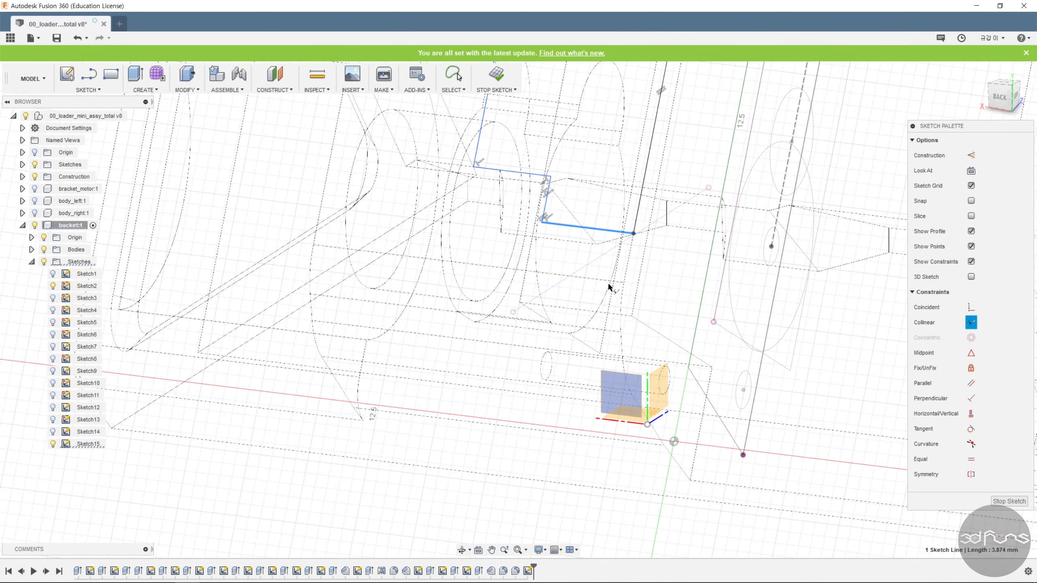
{"action": "scroll", "coordinate": [621, 314], "scroll_direction": "up", "scroll_amount": 5}
{"action": "scroll", "coordinate": [643, 350], "scroll_direction": "down", "scroll_amount": 3}
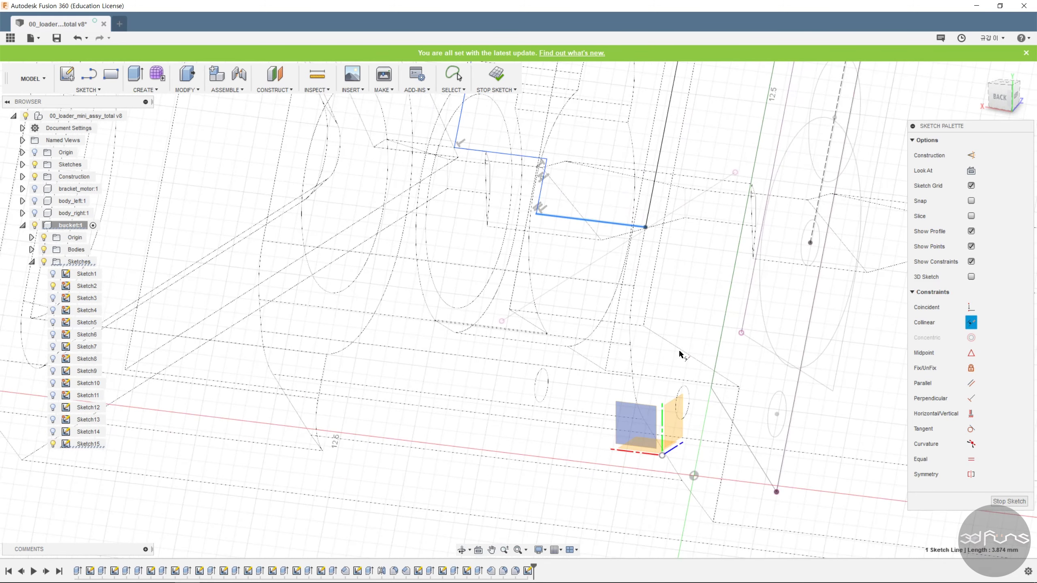
{"action": "left_click", "coordinate": [971, 171]}
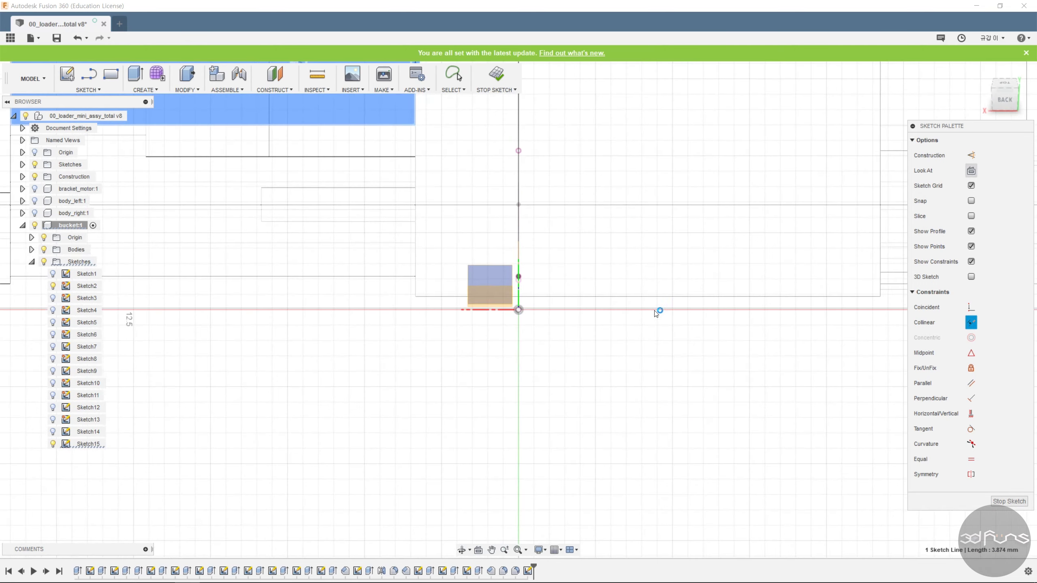
{"action": "scroll", "coordinate": [641, 402], "scroll_direction": "down", "scroll_amount": 3}
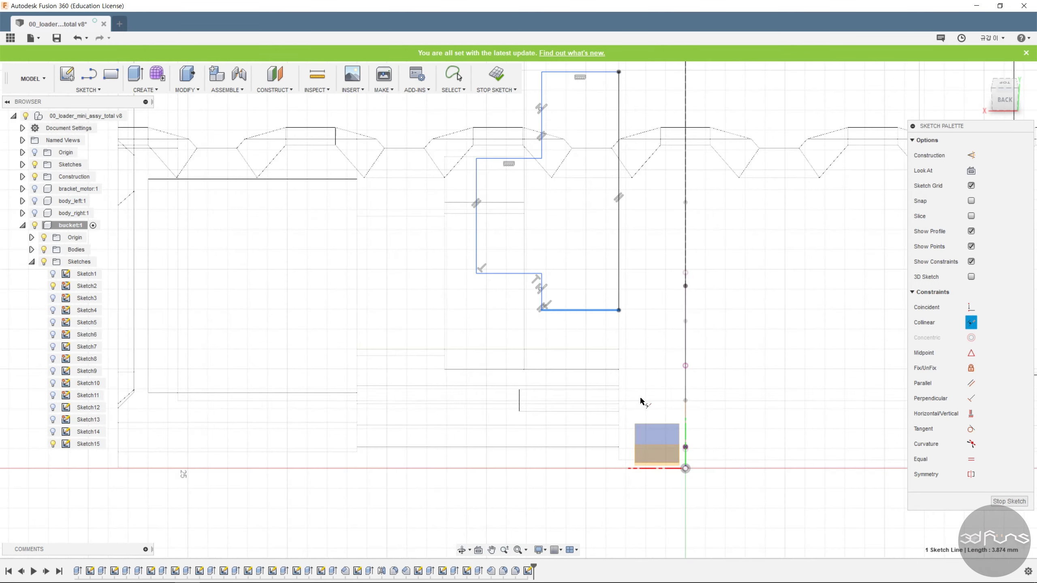
{"action": "scroll", "coordinate": [597, 396], "scroll_direction": "up", "scroll_amount": 2}
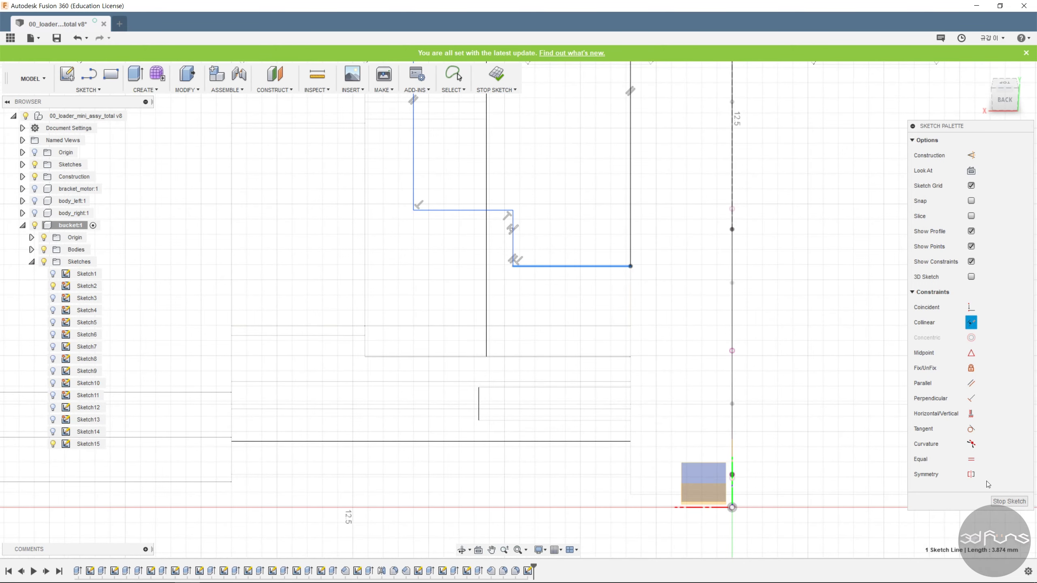
{"action": "mouse_move", "coordinate": [815, 326]}
{"action": "middle_mouse_down", "text": "shift"}
{"action": "mouse_move", "coordinate": [759, 342]}
{"action": "mouse_move", "coordinate": [761, 329]}
{"action": "mouse_move", "coordinate": [661, 286]}
{"action": "middle_mouse_up", "text": "shift"}
{"action": "left_click", "coordinate": [971, 322]}
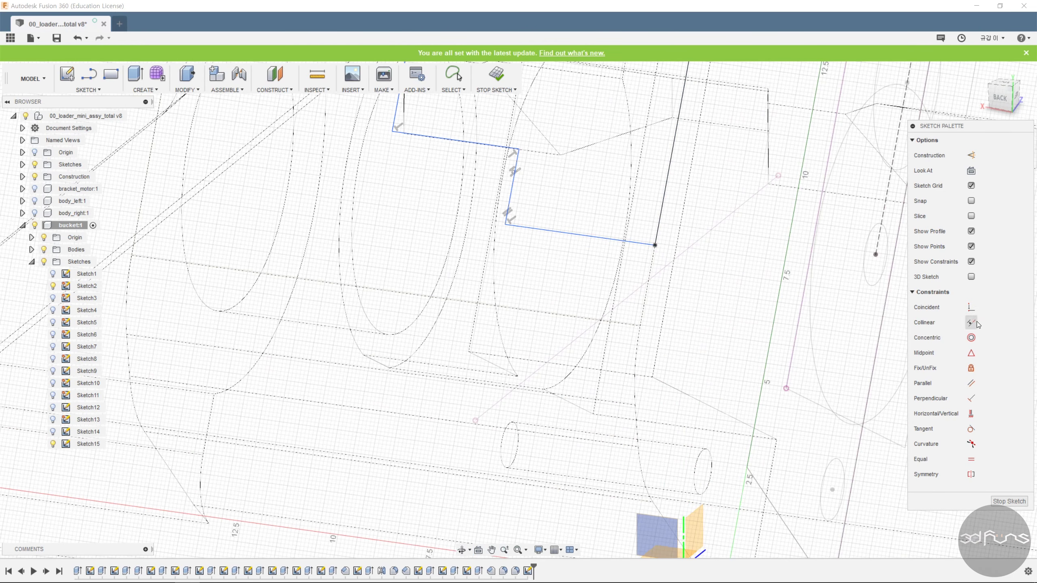
- Make the bottom horizontal line of the stepped profile collinear with the bracket's horizontal edge just below it
{"action": "left_click", "coordinate": [971, 307]}
{"action": "mouse_move", "coordinate": [616, 375]}
{"action": "middle_mouse_down", "text": "shift"}
{"action": "mouse_move", "coordinate": [664, 378]}
{"action": "mouse_move", "coordinate": [689, 468]}
{"action": "middle_mouse_up", "text": "shift"}
{"action": "left_click", "coordinate": [972, 170]}
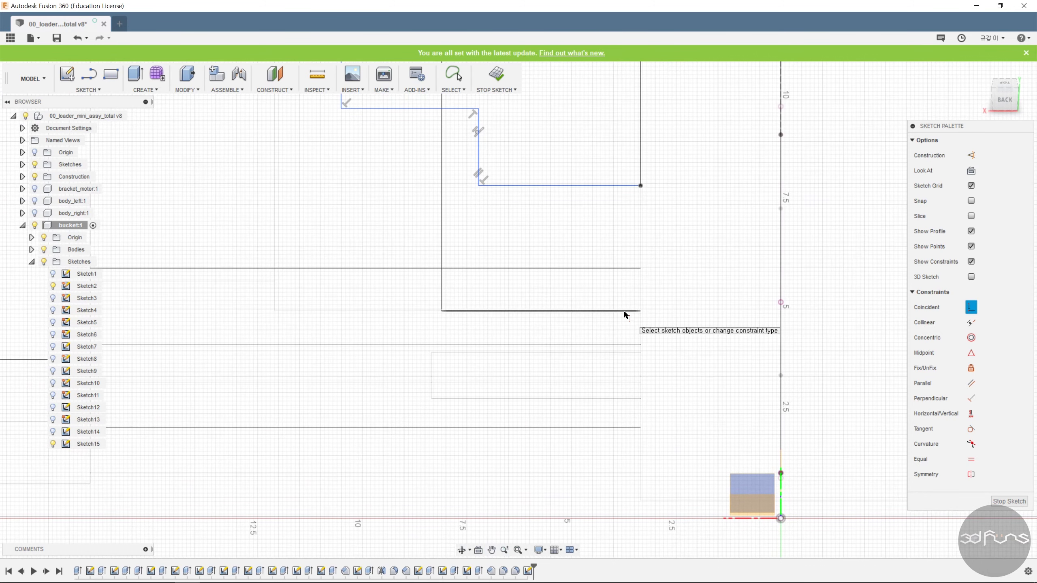
{"action": "left_click", "coordinate": [624, 311]}
{"action": "left_click", "coordinate": [971, 322]}
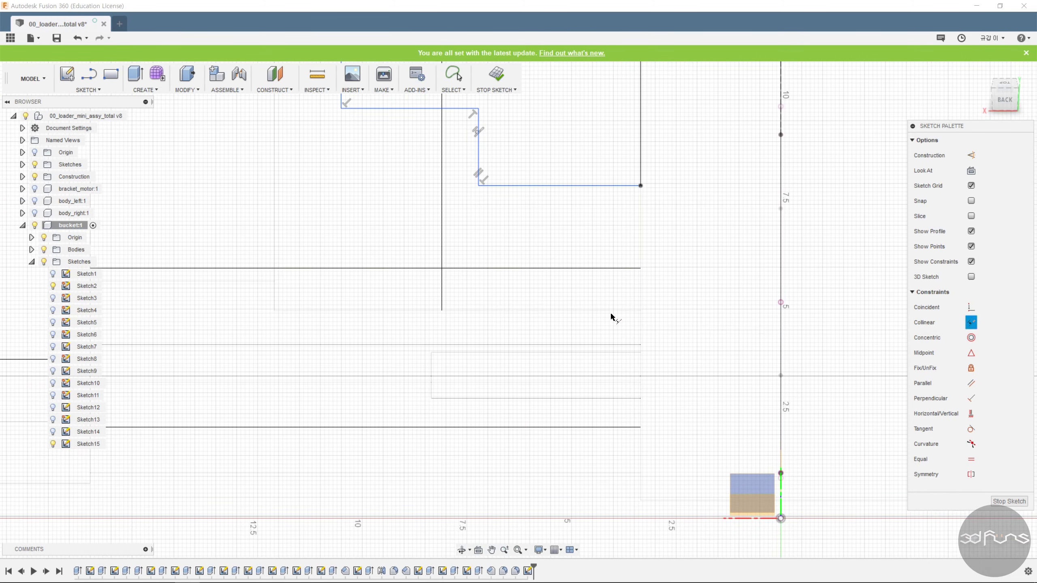
{"action": "left_click", "coordinate": [609, 186]}
- Face the sketch plane straight on and set the visual style to Shaded with Visible Edges Only
{"action": "scroll", "coordinate": [678, 352], "scroll_direction": "down", "scroll_amount": 3}
{"action": "mouse_move", "coordinate": [708, 272]}
{"action": "middle_mouse_down", "text": "shift"}
{"action": "mouse_move", "coordinate": [696, 355]}
{"action": "mouse_move", "coordinate": [705, 431]}
{"action": "middle_mouse_up", "text": "shift"}
{"action": "middle_click_drag", "start_coordinate": [664, 384], "coordinate": [699, 394], "text": "shift"}
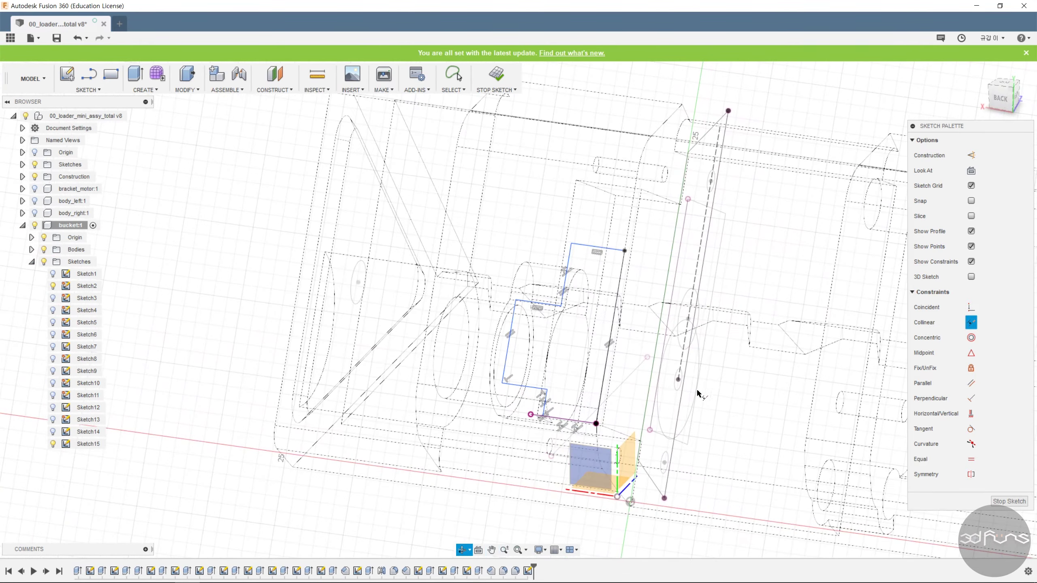
{"action": "left_click", "coordinate": [971, 171]}
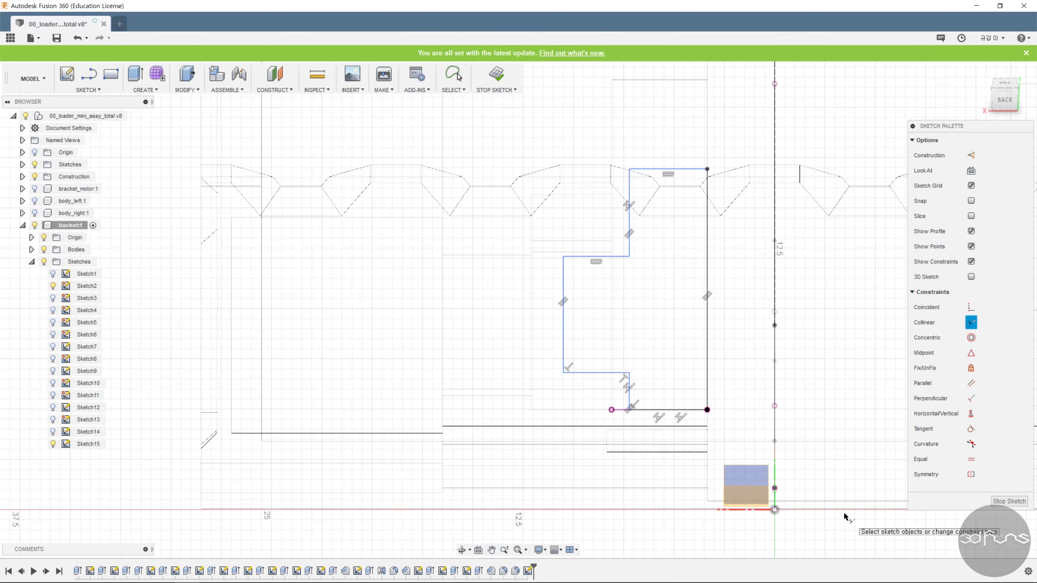
{"action": "left_click", "coordinate": [545, 554]}
{"action": "mouse_move", "coordinate": [604, 459]}
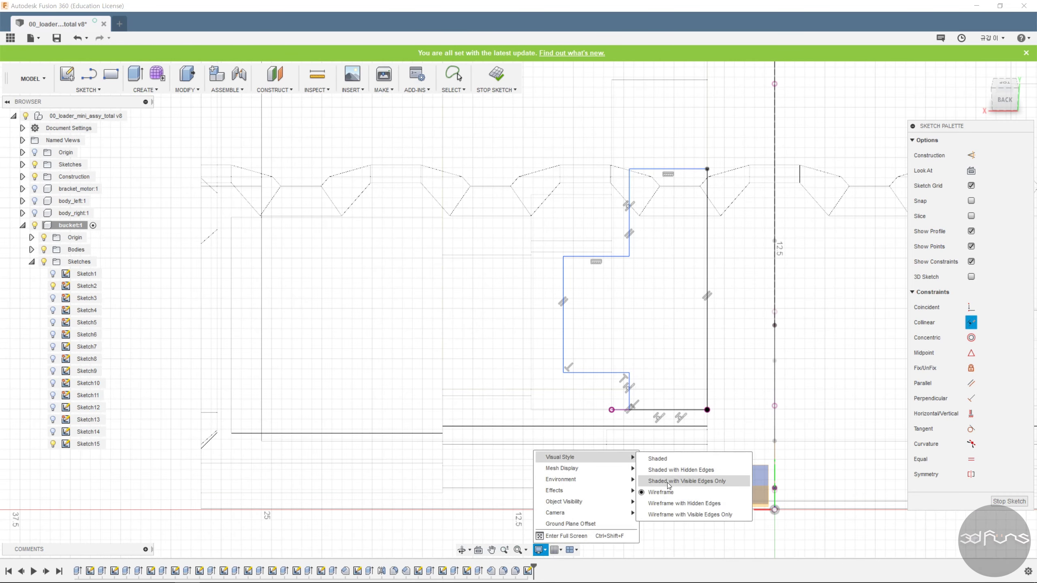
{"action": "left_click", "coordinate": [668, 483]}
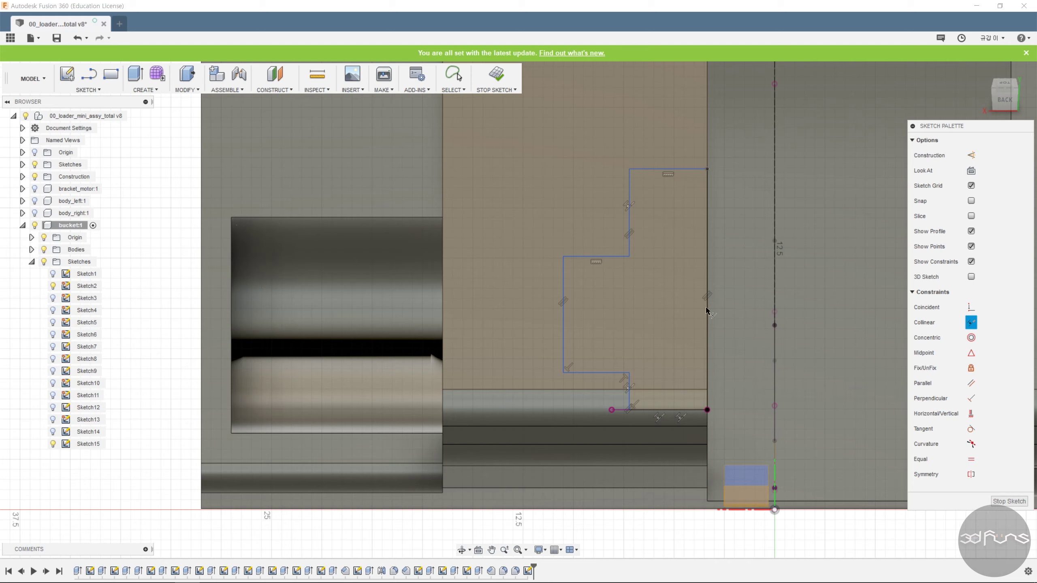
- Dimension the stepped profile's top horizontal line to 4.3 mm and the profile's overall height to 11 mm
{"action": "key", "text": "d"}
{"action": "left_click", "coordinate": [673, 171]}
{"action": "left_click", "coordinate": [600, 141]}
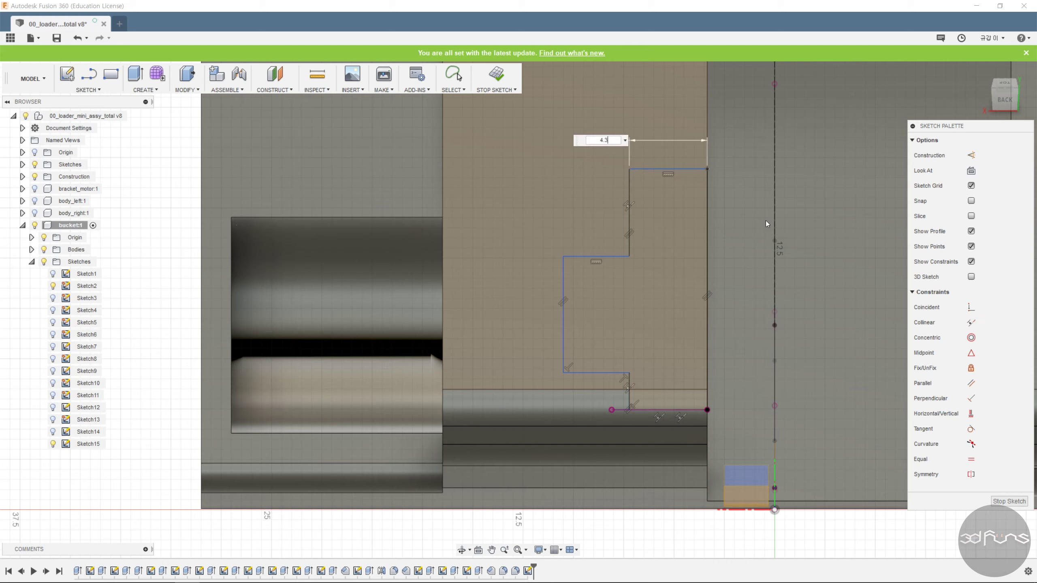
{"action": "key", "text": "Return"}
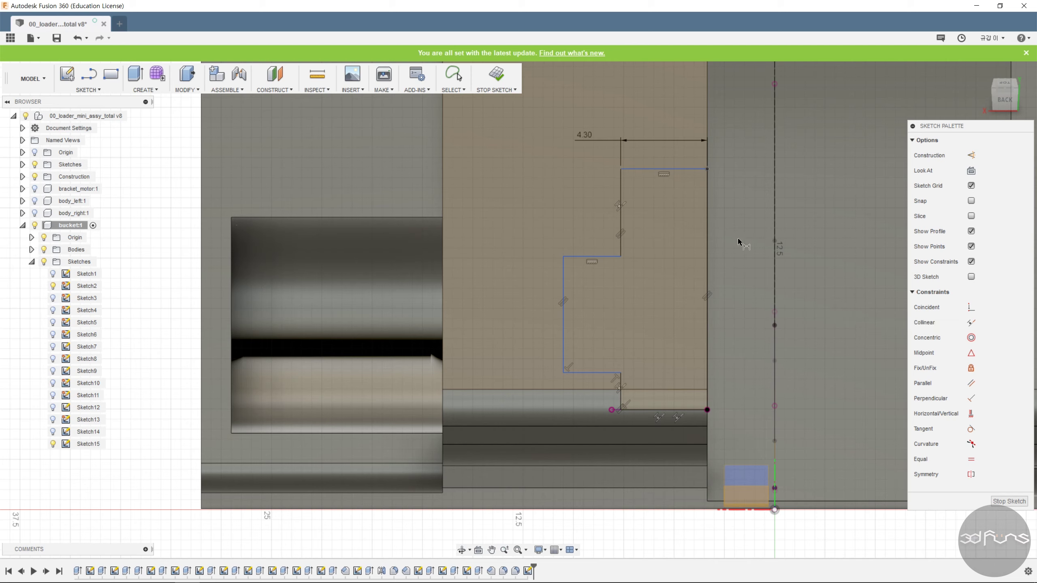
{"action": "left_click", "coordinate": [685, 168]}
{"action": "left_click", "coordinate": [673, 409]}
{"action": "left_click", "coordinate": [768, 331]}
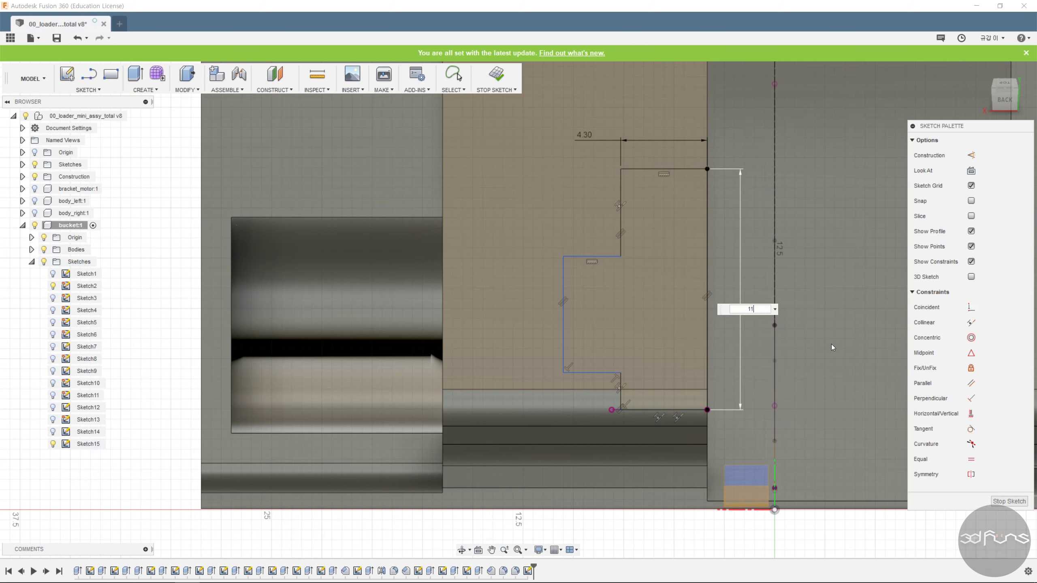
{"action": "type", "text": "11"}
{"action": "key", "text": "Return"}
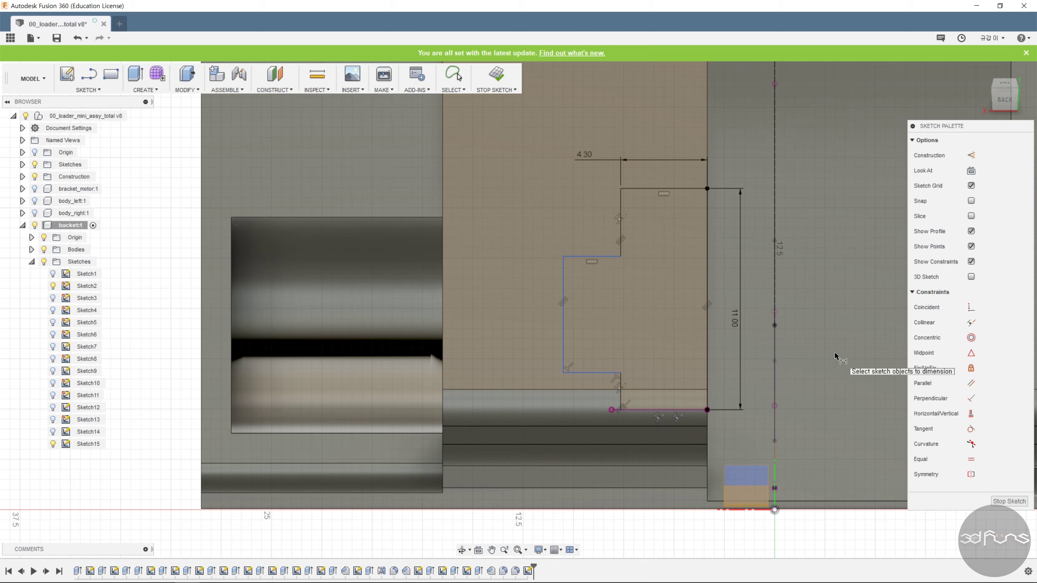
- Dimension the profile's lower short vertical line to 2.05 mm and the outermost vertical line of the protruding step to 4.3 mm
{"action": "scroll", "coordinate": [599, 395], "scroll_direction": "up", "scroll_amount": 2}
{"action": "left_click", "coordinate": [632, 388]}
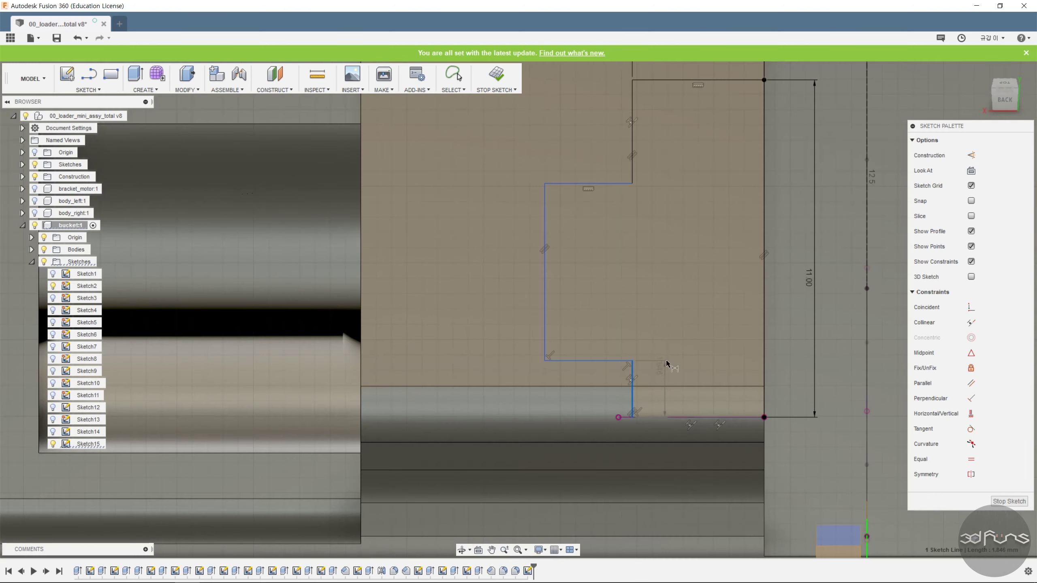
{"action": "left_click", "coordinate": [684, 323]}
{"action": "type", "text": "2.05"}
{"action": "key", "text": "Return"}
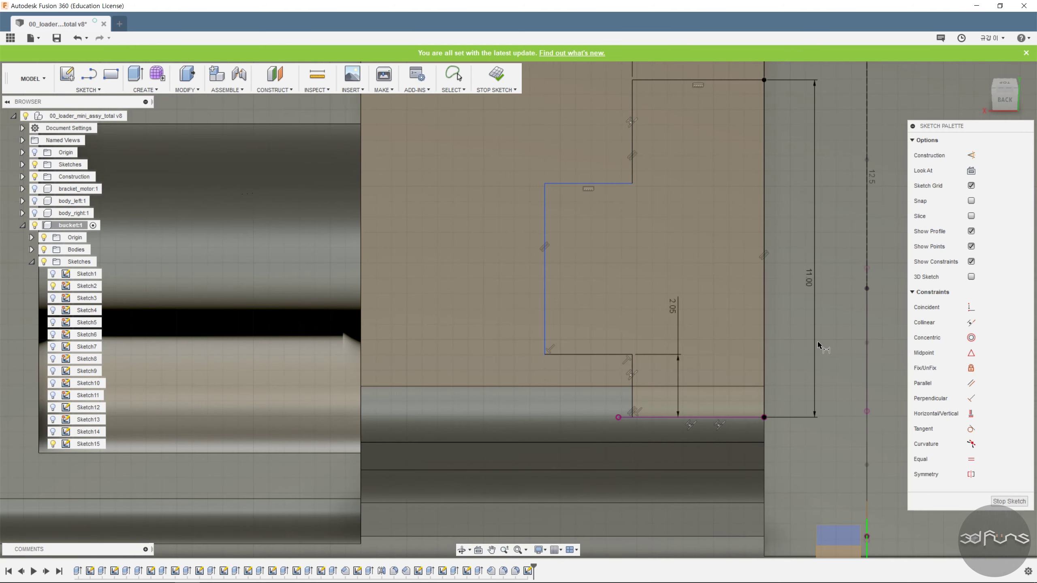
{"action": "left_click", "coordinate": [545, 333]}
{"action": "left_click", "coordinate": [532, 301]}
{"action": "type", "text": "4.3"}
{"action": "key", "text": "Return"}
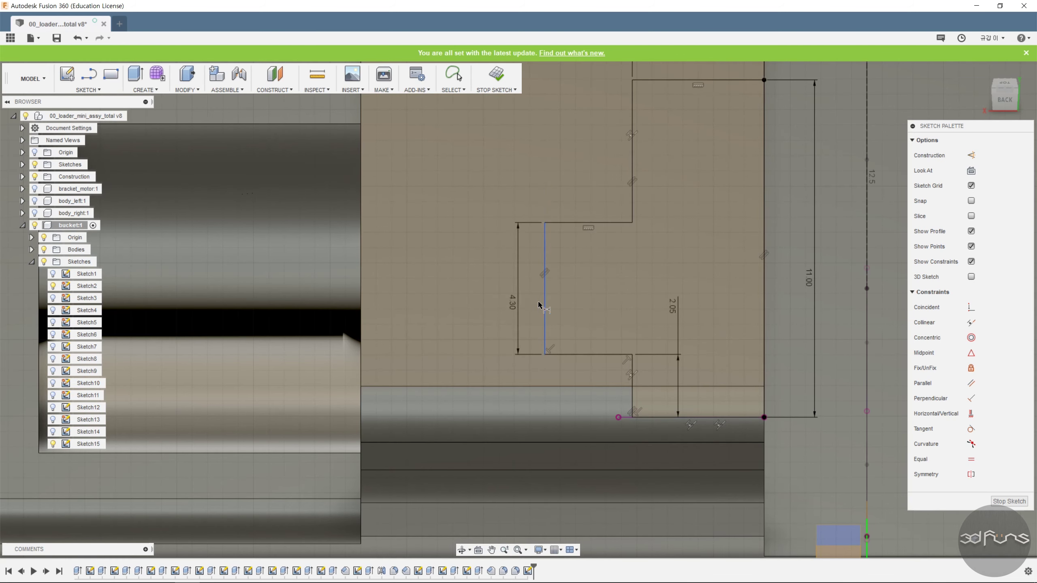
- Dimension the upper horizontal line of the profile's protruding step to 3.0 mm
{"action": "left_click", "coordinate": [590, 223]}
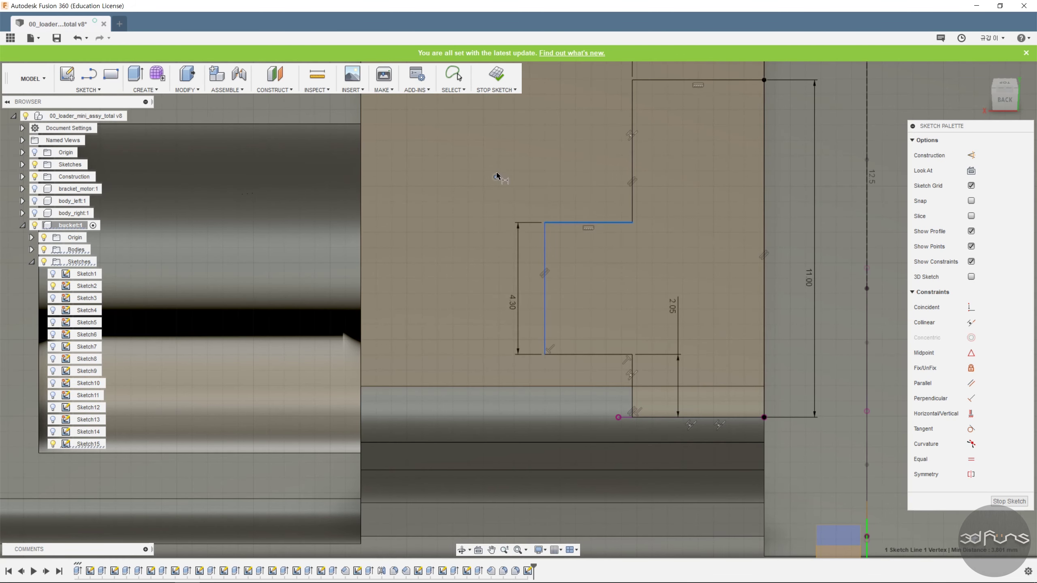
{"action": "key", "text": "Escape"}
{"action": "key", "text": "d"}
{"action": "left_click", "coordinate": [594, 223]}
{"action": "key", "text": "Escape"}
{"action": "key", "text": "d"}
{"action": "left_click", "coordinate": [601, 224]}
{"action": "left_click", "coordinate": [576, 219]}
{"action": "type", "text": "3.0"}
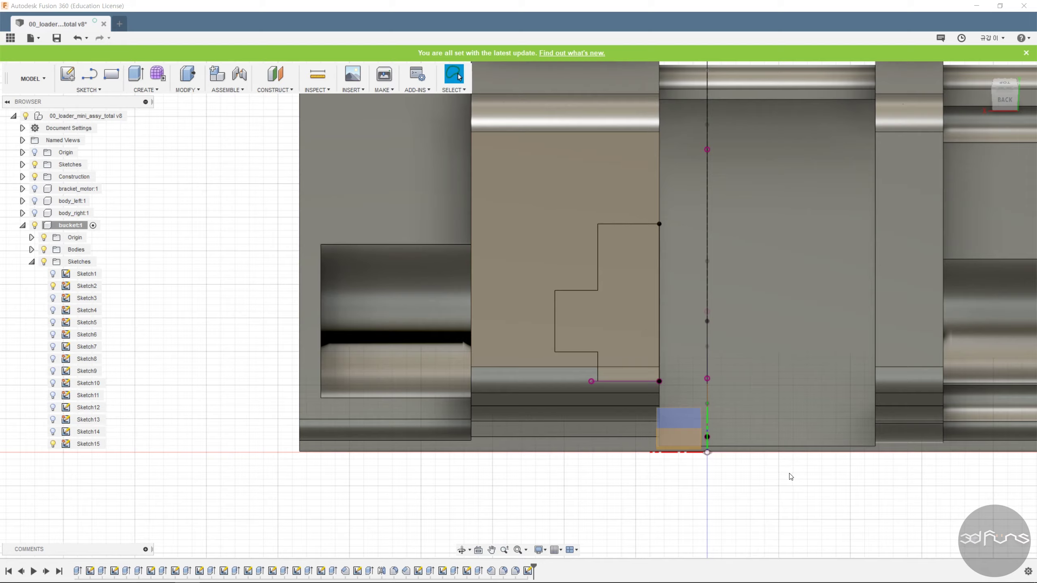
- Extrude both regions of the stepped profile as a cut into the wide bracket, extending to the small circle's centre point inside the bracket
{"action": "key", "text": "e"}
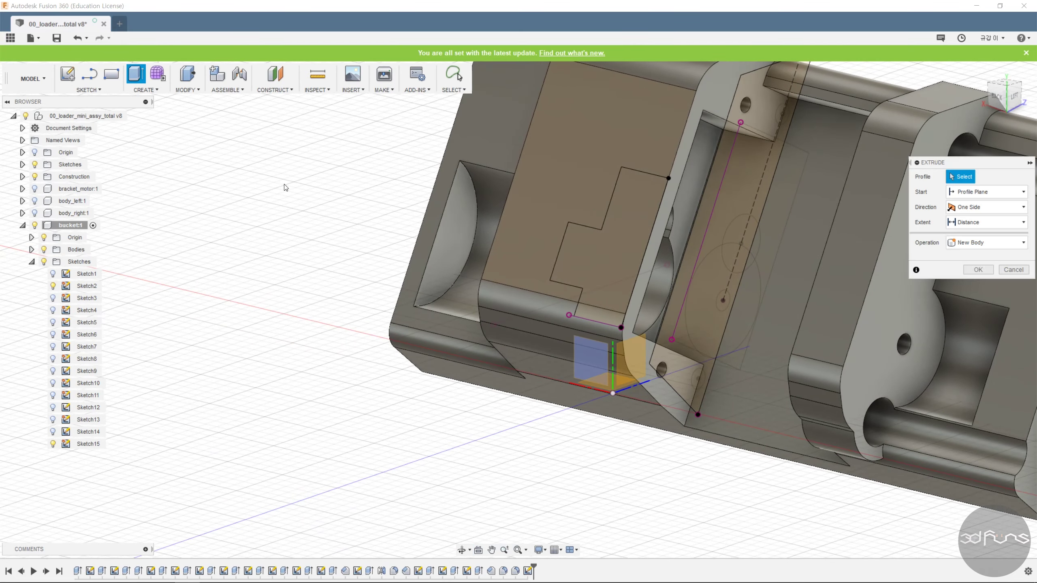
{"action": "left_click", "coordinate": [600, 235]}
{"action": "left_click", "coordinate": [600, 314]}
{"action": "left_click_drag", "start_coordinate": [594, 312], "coordinate": [637, 331]}
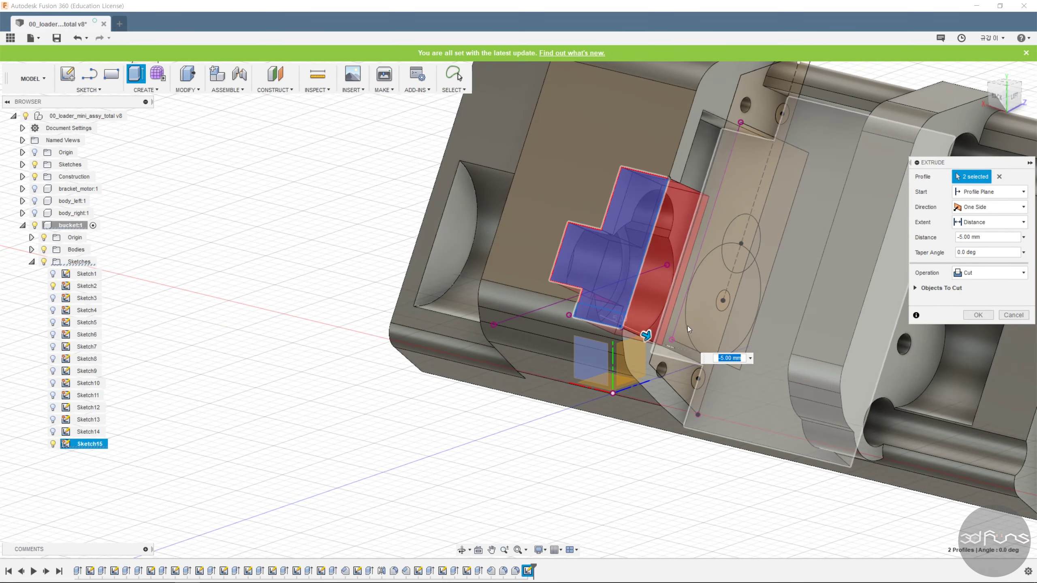
{"action": "middle_click_drag", "start_coordinate": [686, 326], "coordinate": [674, 304], "text": "shift"}
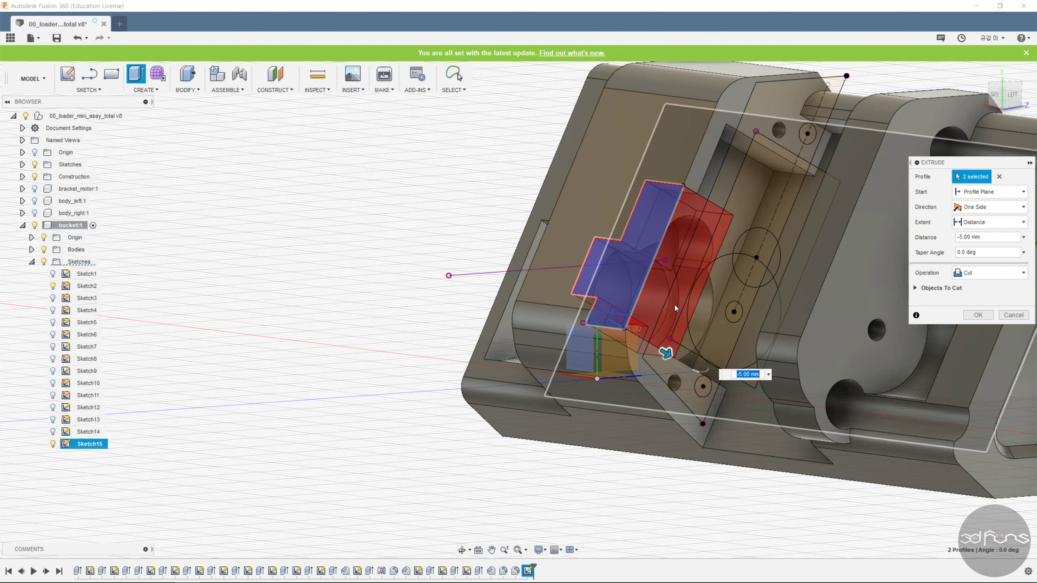
{"action": "left_click", "coordinate": [988, 222]}
{"action": "left_click", "coordinate": [977, 245]}
{"action": "left_click", "coordinate": [734, 311]}
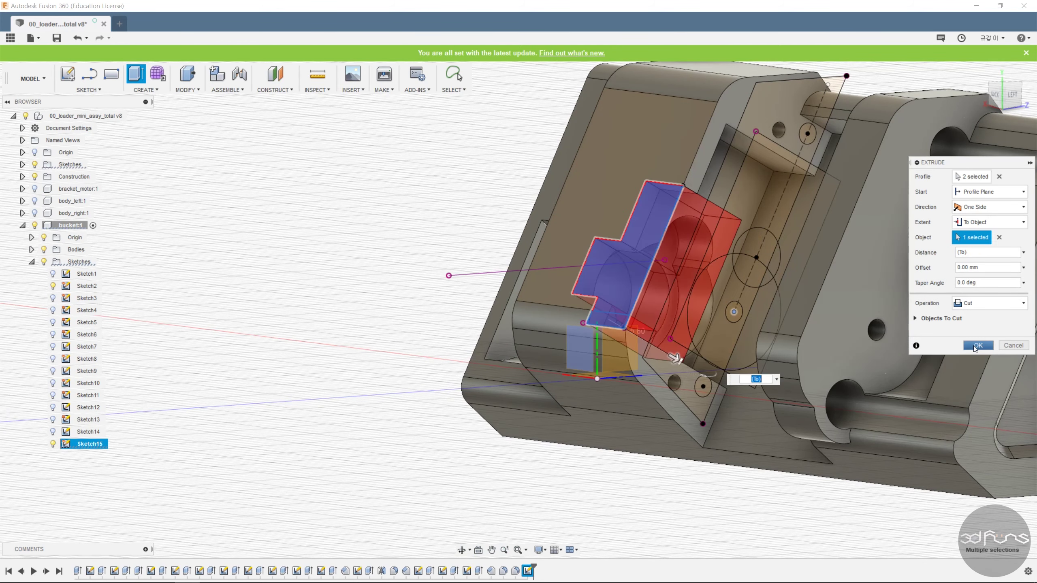
{"action": "left_click", "coordinate": [977, 345]}
{"action": "middle_click_drag", "start_coordinate": [434, 444], "coordinate": [496, 452], "text": "shift"}
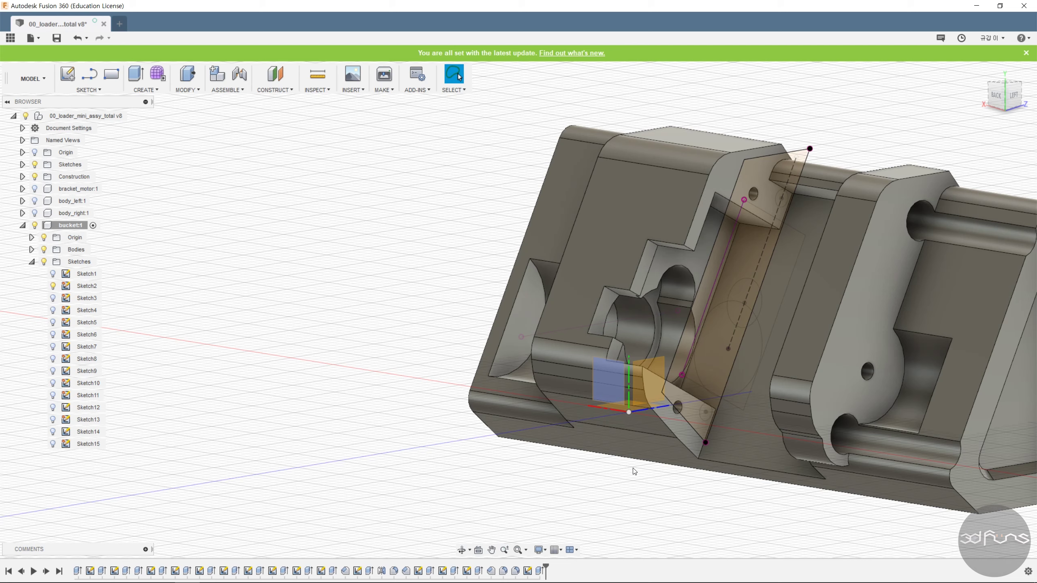
{"action": "middle_click_drag", "start_coordinate": [432, 327], "coordinate": [374, 343], "text": "shift"}
{"action": "middle_click_drag", "start_coordinate": [536, 219], "coordinate": [441, 212], "text": "shift"}
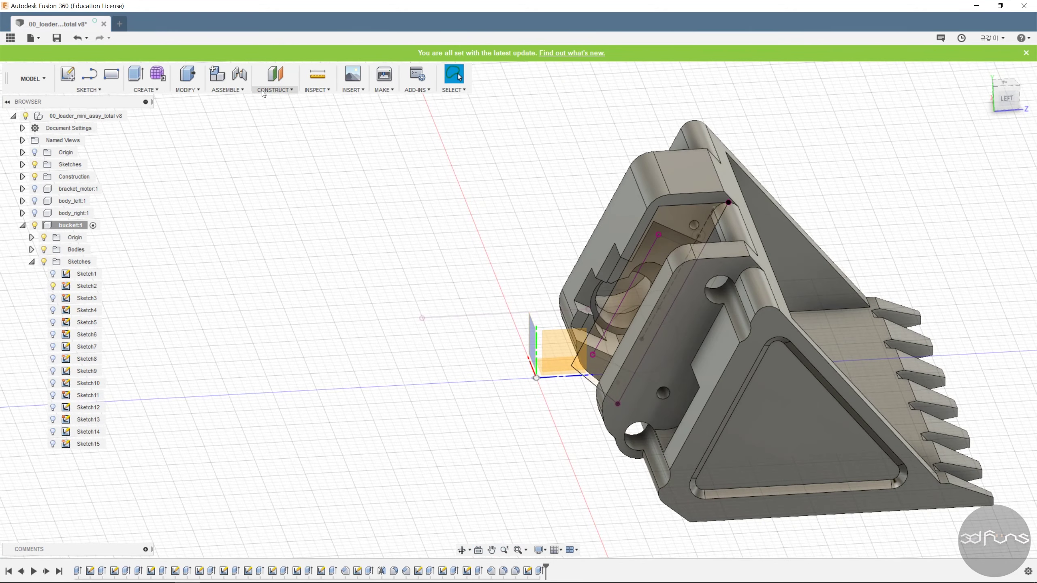
{"action": "left_click", "coordinate": [504, 571]}
{"action": "right_click", "coordinate": [504, 572]}
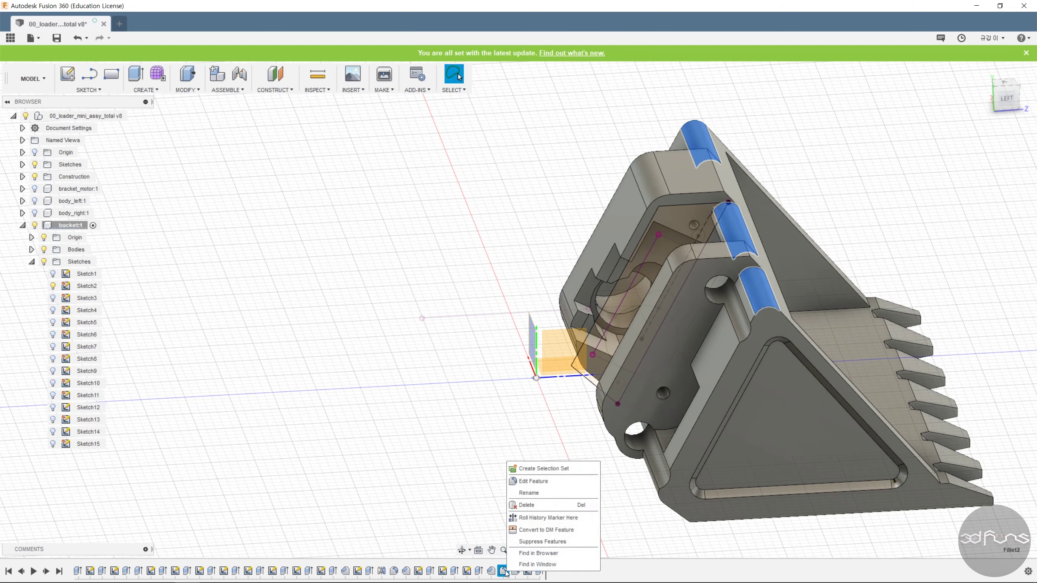
{"action": "left_click", "coordinate": [530, 482]}
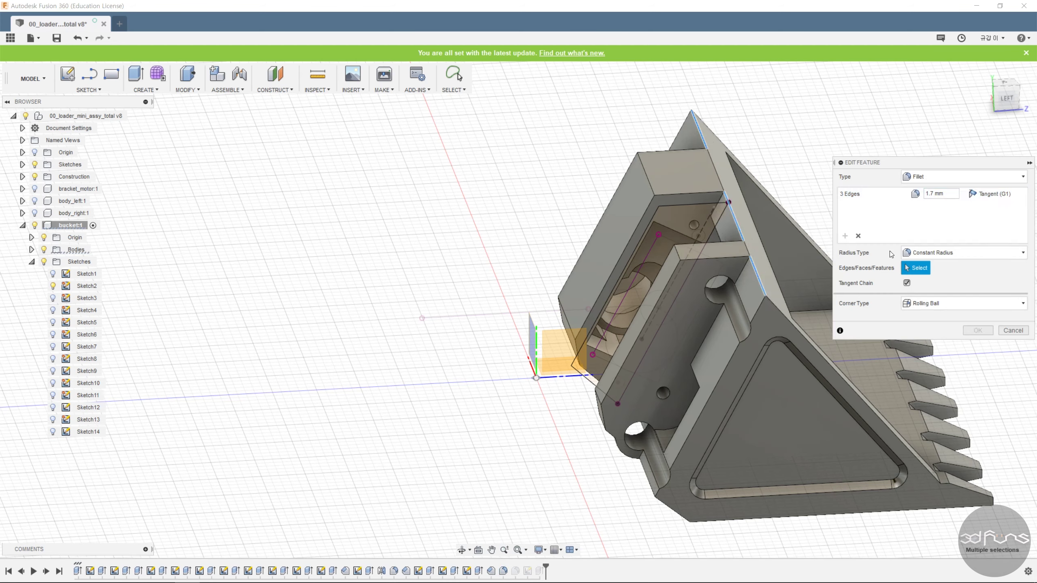
{"action": "left_click", "coordinate": [1013, 330]}
- Start a constant-radius fillet on the two upper edges where the brackets meet the bucket, trying radii of 10 mm and 5.4 mm
{"action": "left_click", "coordinate": [188, 90]}
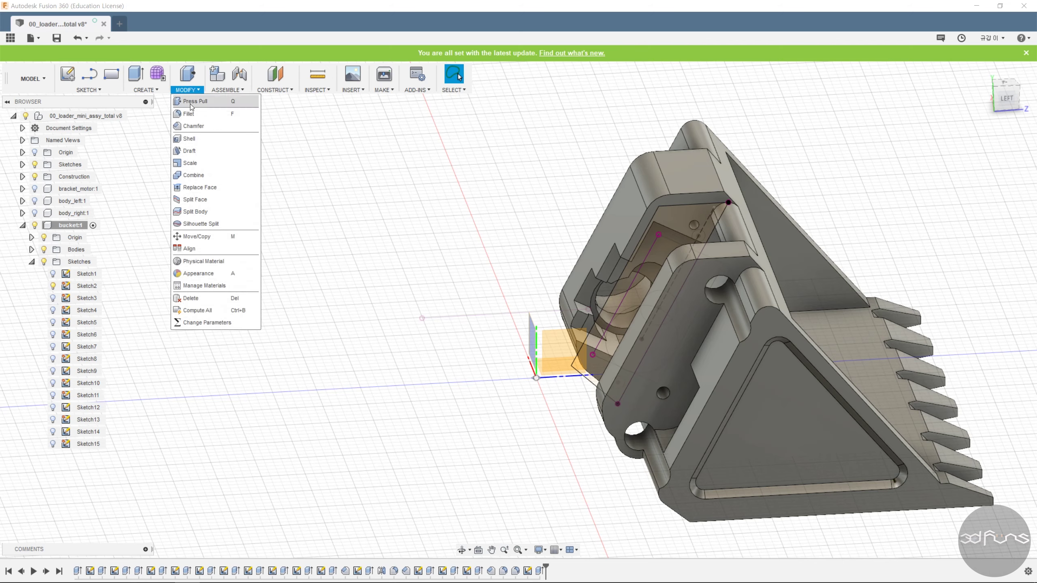
{"action": "left_click", "coordinate": [200, 117]}
{"action": "left_click", "coordinate": [716, 167]}
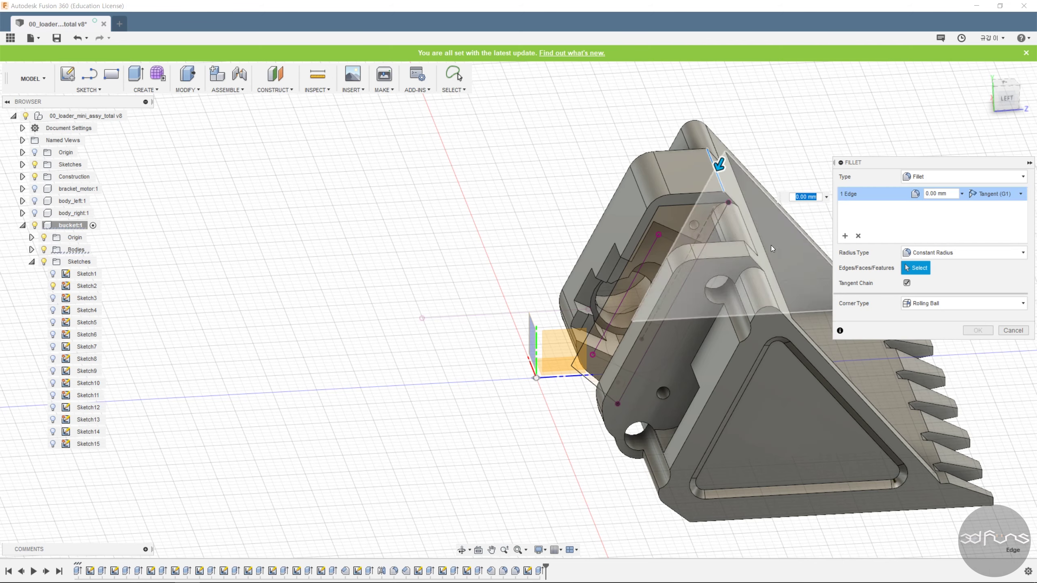
{"action": "left_click", "coordinate": [747, 249]}
{"action": "type", "text": "10"}
{"action": "key", "text": "Return"}
{"action": "type", "text": "5.4"}
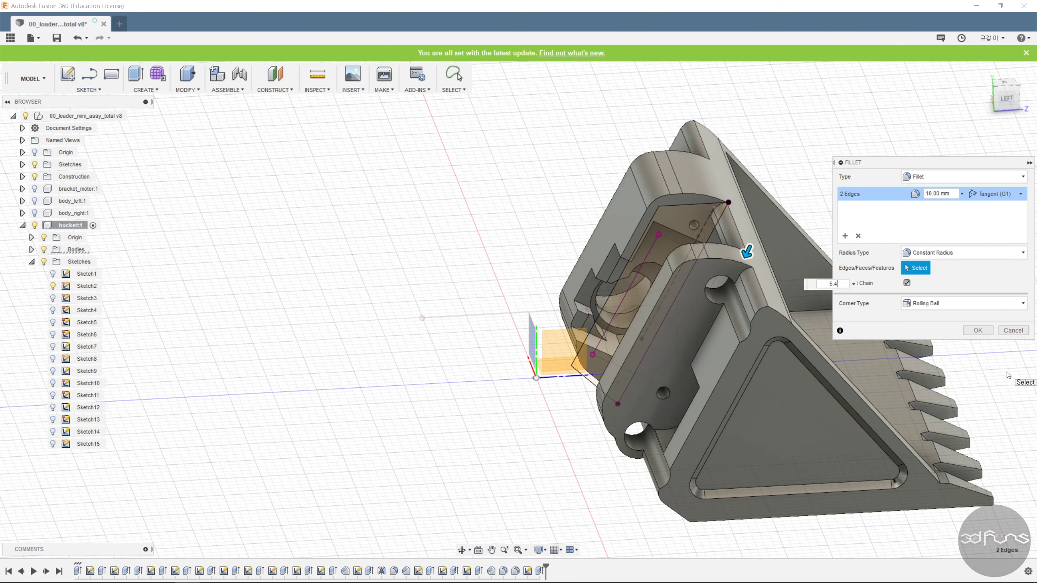
- Set the radius of the bracket-to-bucket fillet to 5.3 mm and apply it
{"action": "middle_click_drag", "start_coordinate": [974, 371], "coordinate": [871, 380]}
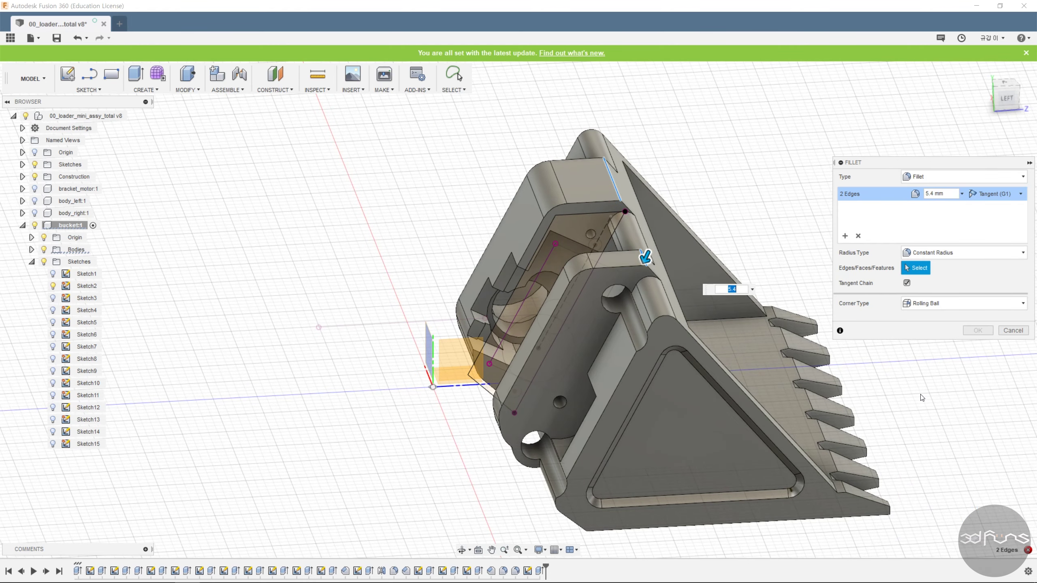
{"action": "middle_click_drag", "start_coordinate": [910, 401], "coordinate": [890, 380], "text": "shift"}
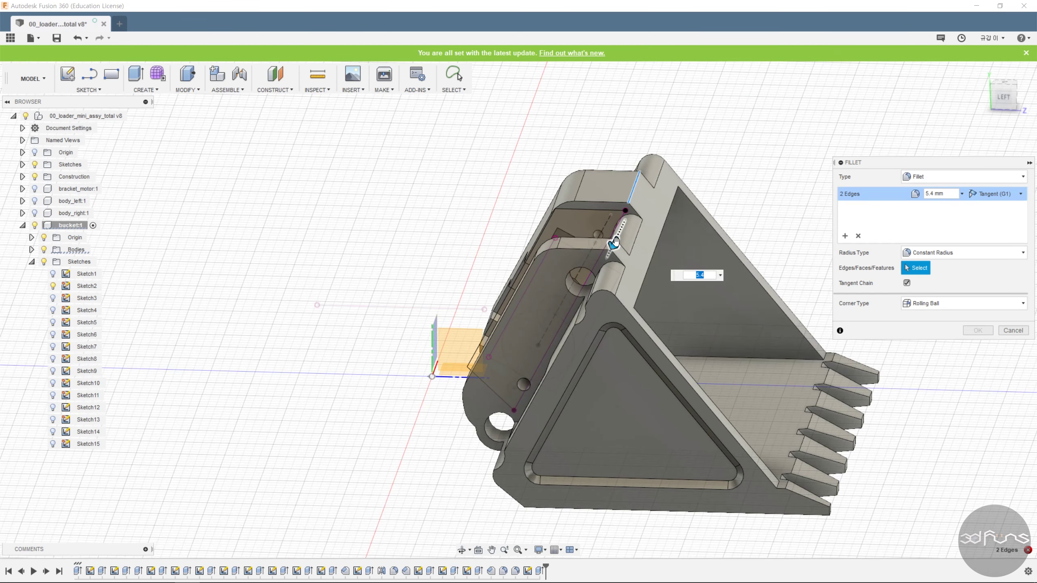
{"action": "left_click_drag", "start_coordinate": [612, 242], "coordinate": [614, 243]}
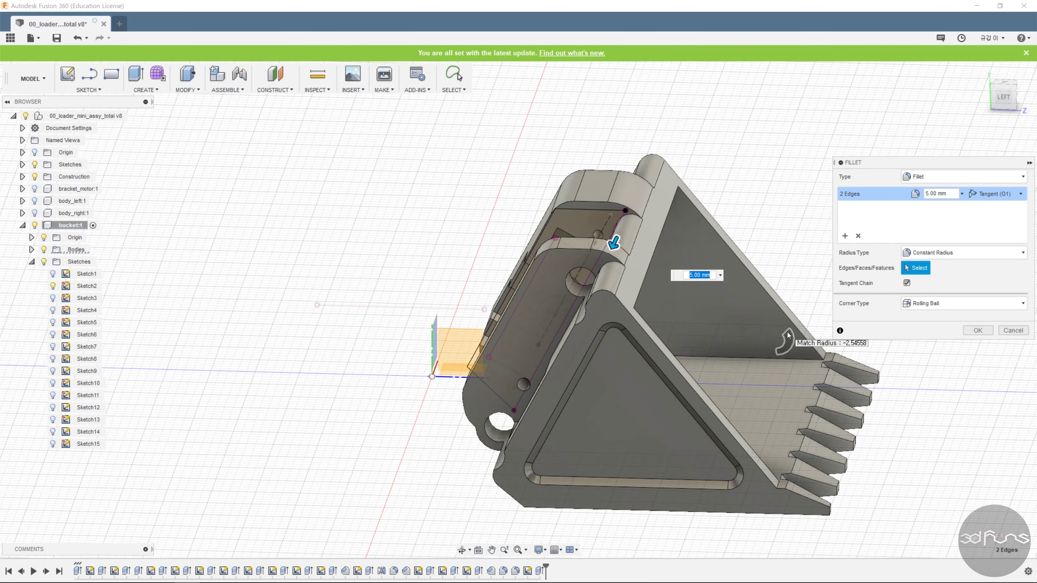
{"action": "type", "text": "5.3"}
{"action": "left_click", "coordinate": [977, 333]}
{"action": "scroll", "coordinate": [631, 253], "scroll_direction": "up", "scroll_amount": 5}
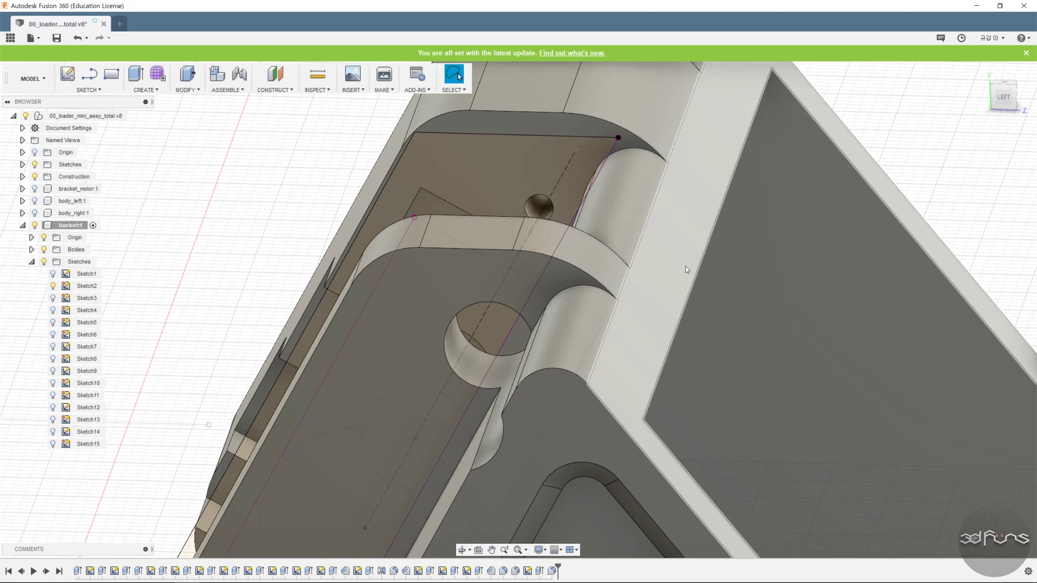
{"action": "scroll", "coordinate": [685, 268], "scroll_direction": "down", "scroll_amount": 6}
- Start a chamfer and select the outer outline edges of the bucket's side wall next to the narrow bracket
{"action": "middle_click_drag", "start_coordinate": [756, 274], "coordinate": [413, 352], "text": "shift"}
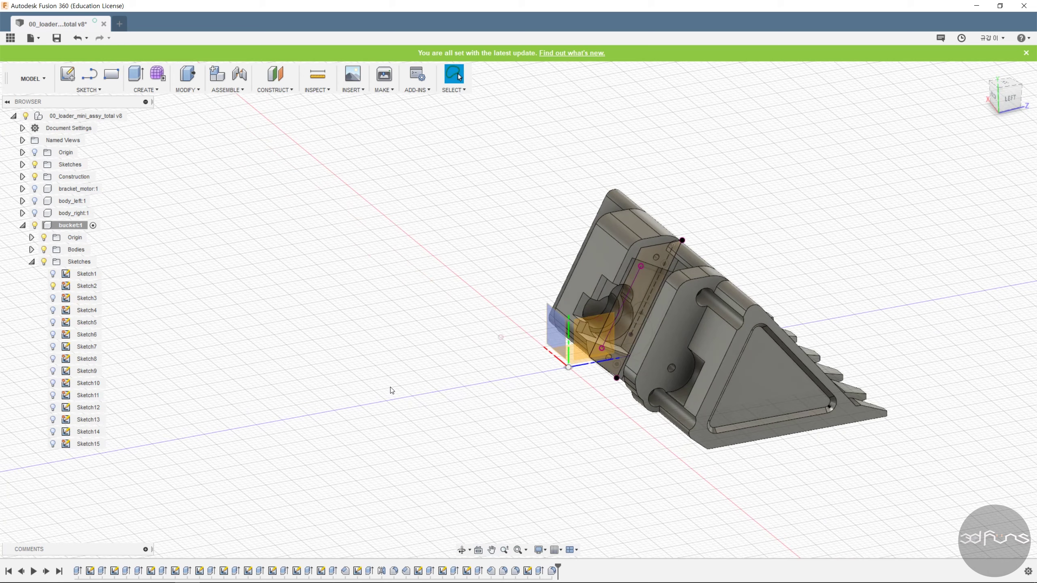
{"action": "left_click", "coordinate": [187, 90]}
{"action": "left_click", "coordinate": [208, 125]}
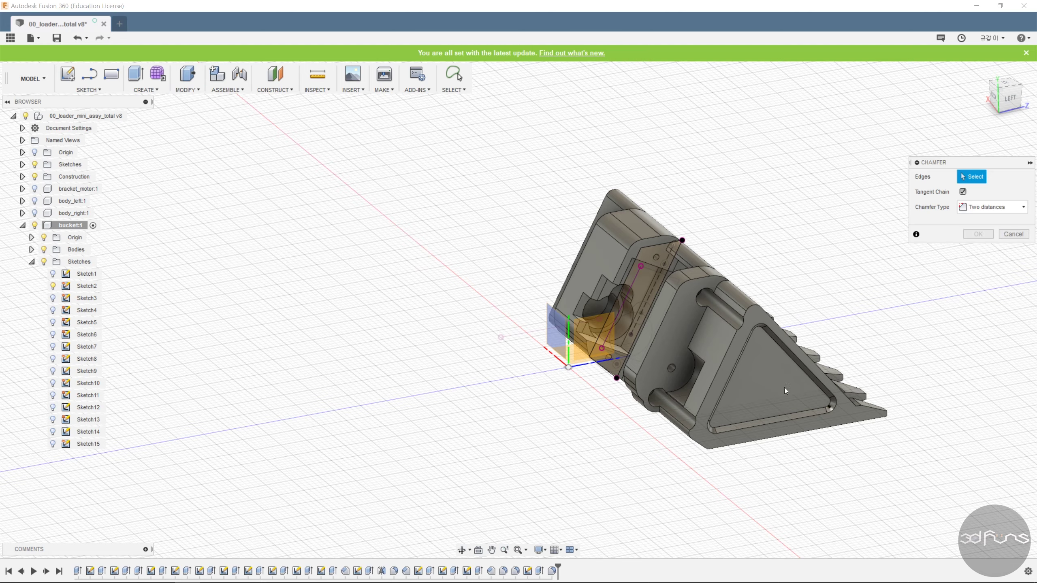
{"action": "scroll", "coordinate": [841, 425], "scroll_direction": "up", "scroll_amount": 4}
{"action": "middle_click_drag", "start_coordinate": [840, 423], "coordinate": [690, 442], "text": "shift"}
{"action": "left_click", "coordinate": [863, 374]}
{"action": "scroll", "coordinate": [688, 429], "scroll_direction": "up", "scroll_amount": 2}
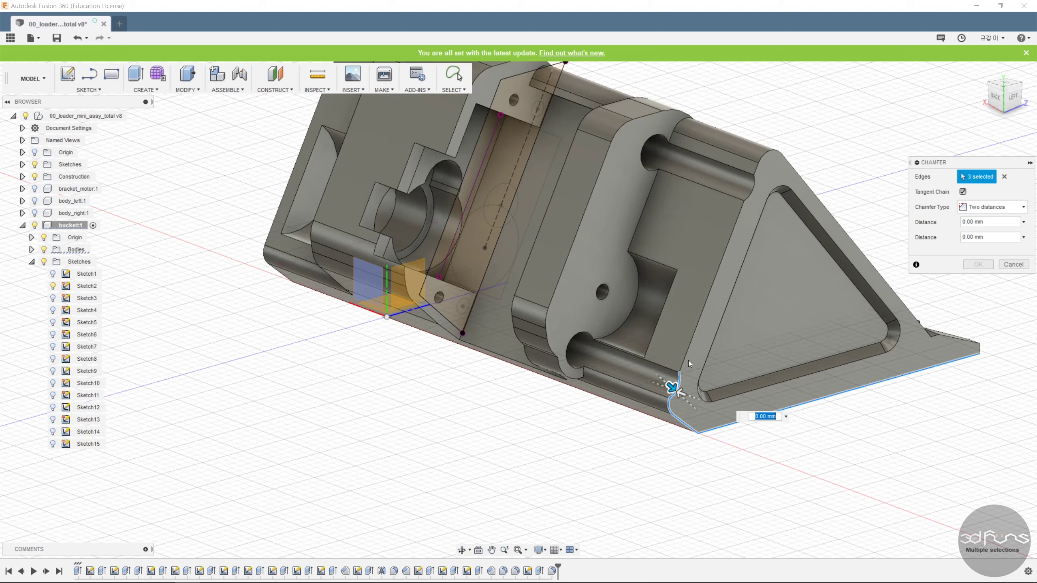
{"action": "left_click", "coordinate": [673, 380]}
{"action": "left_click", "coordinate": [760, 163]}
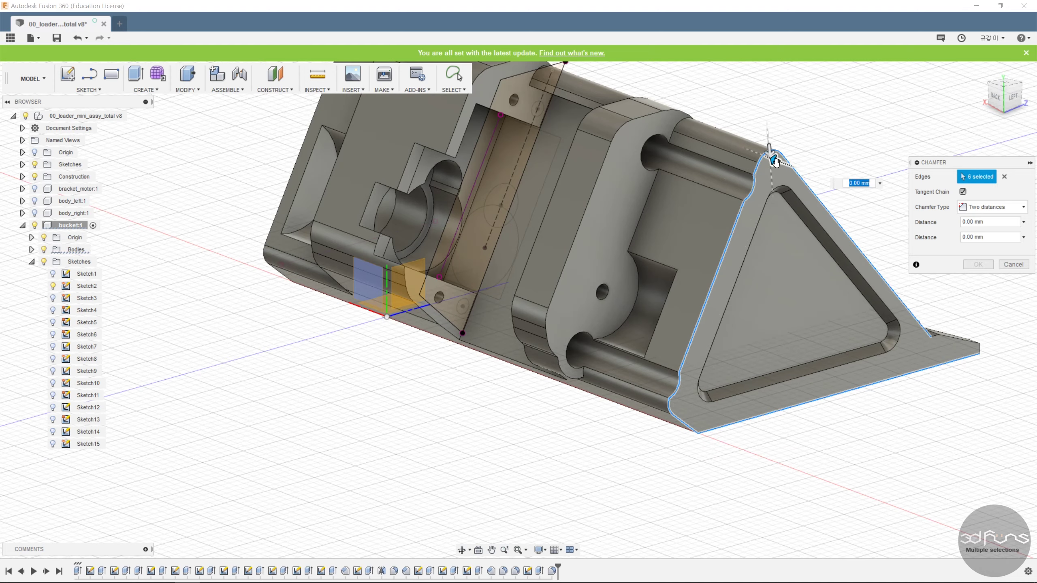
- Add the outer outline edges of the bucket's opposite side wall to the chamfer selection
{"action": "scroll", "coordinate": [628, 378], "scroll_direction": "down", "scroll_amount": 2}
{"action": "middle_click_drag", "start_coordinate": [574, 365], "coordinate": [710, 365], "text": "shift"}
{"action": "scroll", "coordinate": [433, 363], "scroll_direction": "up", "scroll_amount": 2}
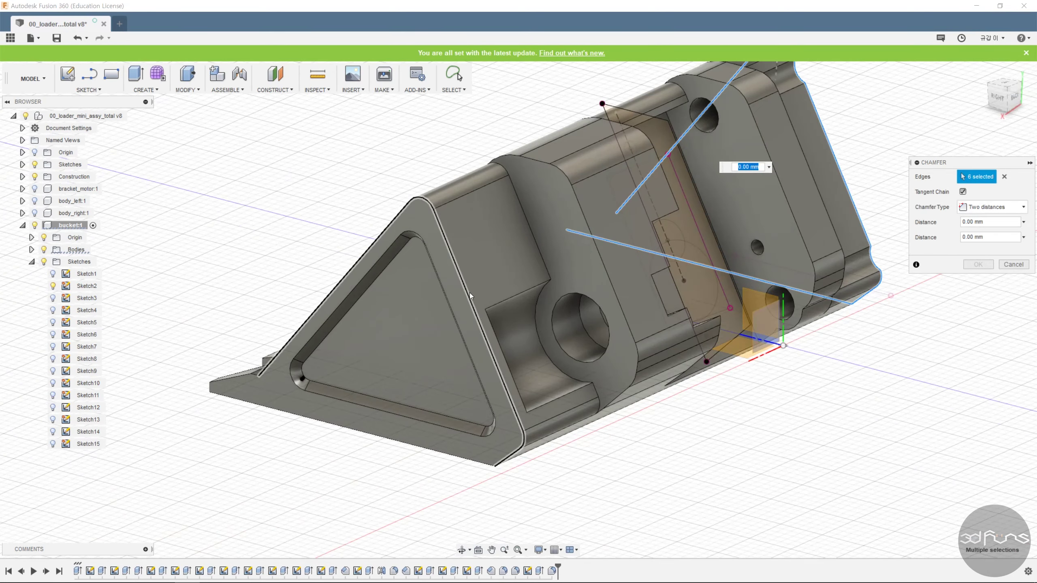
{"action": "left_click", "coordinate": [403, 441]}
{"action": "middle_click_drag", "start_coordinate": [409, 327], "coordinate": [532, 427], "text": "shift"}
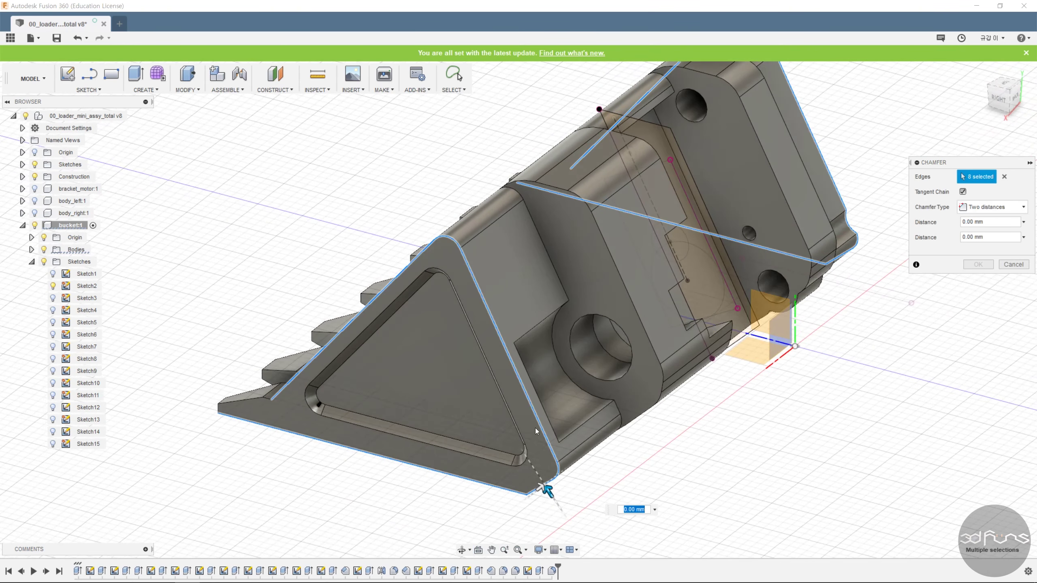
- Chamfer the selected side wall edges as Equal distance with a distance of 1.0 mm
{"action": "left_click", "coordinate": [991, 208]}
{"action": "left_click", "coordinate": [990, 222]}
{"action": "left_click_drag", "start_coordinate": [544, 491], "coordinate": [544, 479]}
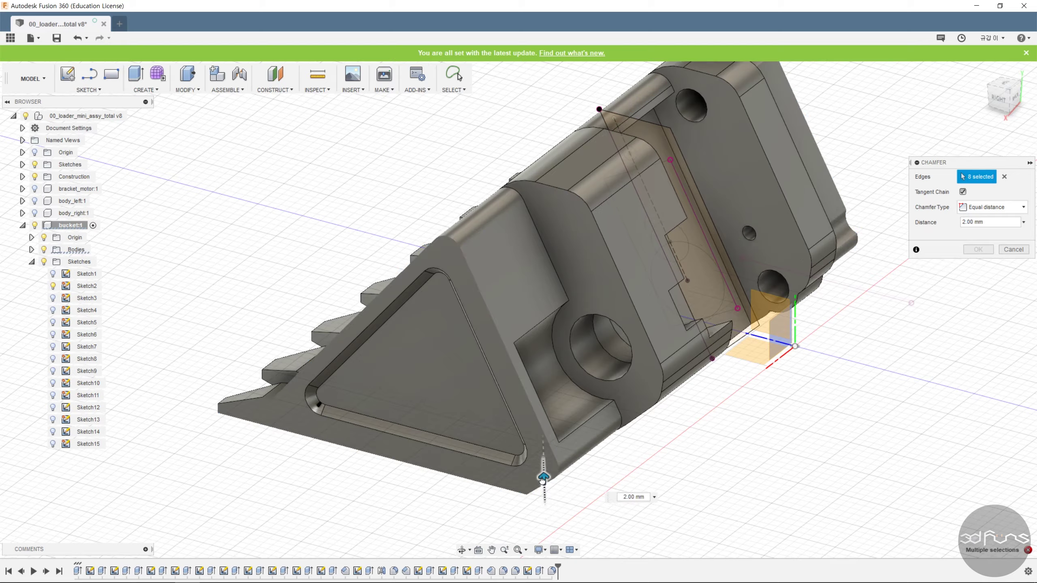
{"action": "type", "text": "1.0"}
{"action": "key", "text": "Return"}
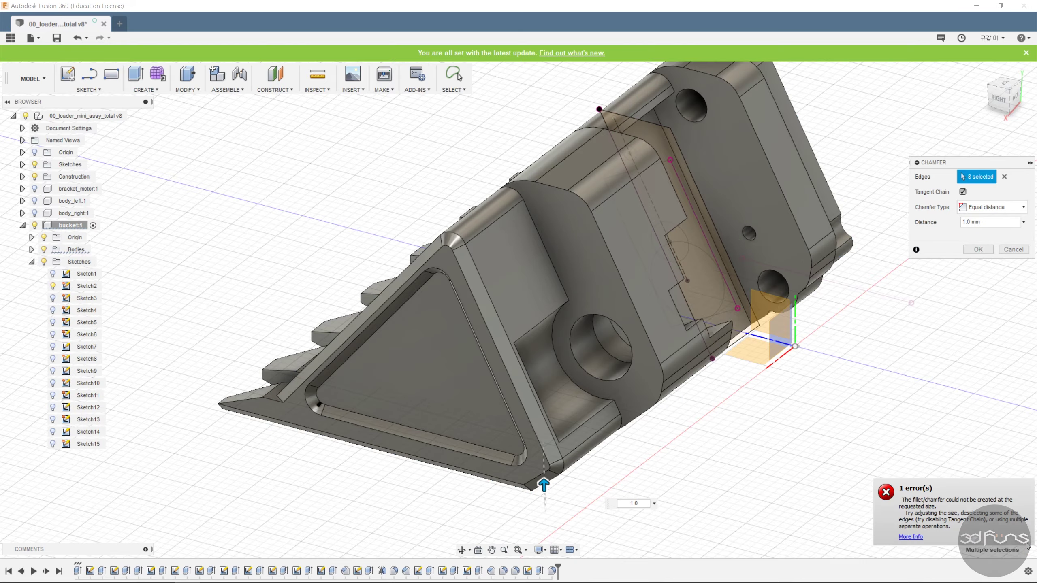
{"action": "left_click", "coordinate": [978, 249]}
- Start an equal-distance chamfer on the outer sloped edges of the two end teeth, trying a distance of 2 mm
{"action": "scroll", "coordinate": [886, 384], "scroll_direction": "down", "scroll_amount": 1}
{"action": "middle_click_drag", "start_coordinate": [841, 408], "coordinate": [729, 477], "text": "shift"}
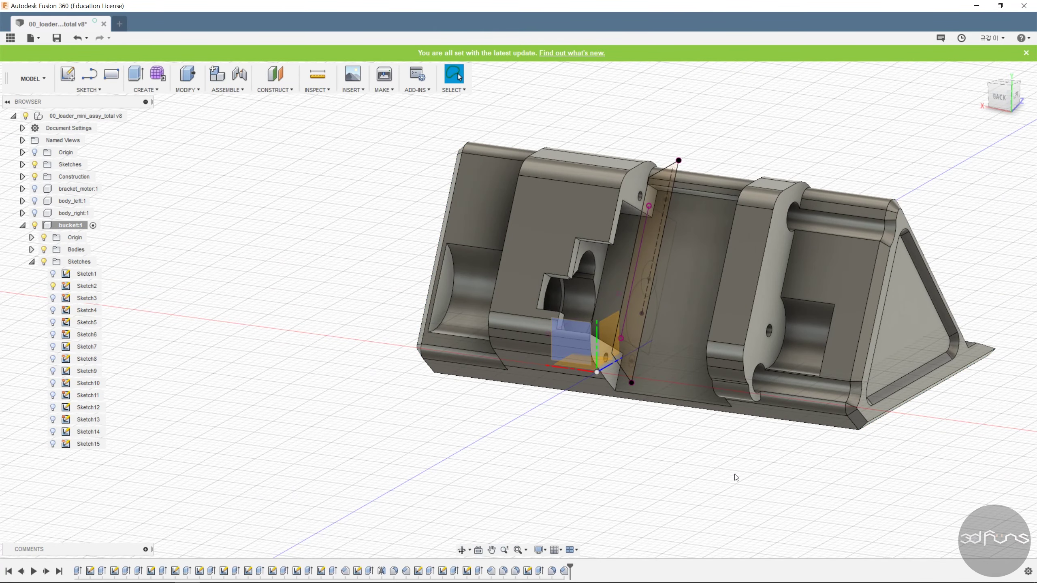
{"action": "middle_click_drag", "start_coordinate": [872, 436], "coordinate": [777, 445], "text": "shift"}
{"action": "left_click", "coordinate": [194, 91]}
{"action": "left_click", "coordinate": [196, 126]}
{"action": "scroll", "coordinate": [586, 452], "scroll_direction": "up", "scroll_amount": 6}
{"action": "left_click", "coordinate": [606, 470]}
{"action": "scroll", "coordinate": [605, 474], "scroll_direction": "down", "scroll_amount": 5}
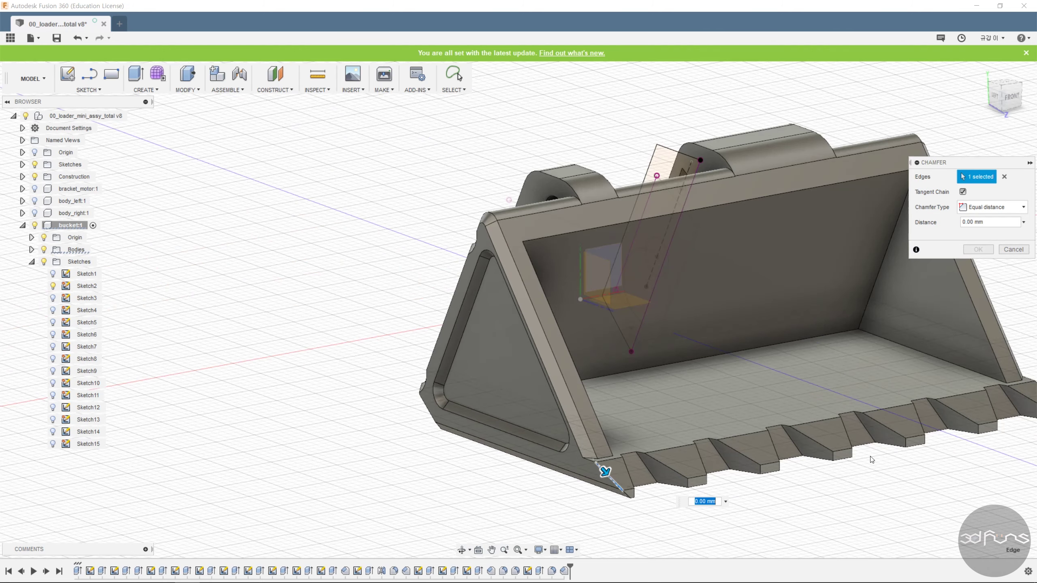
{"action": "middle_click_drag", "start_coordinate": [872, 460], "coordinate": [806, 461], "text": "shift"}
{"action": "left_click", "coordinate": [820, 476]}
{"action": "type", "text": "2"}
{"action": "key", "text": "Return"}
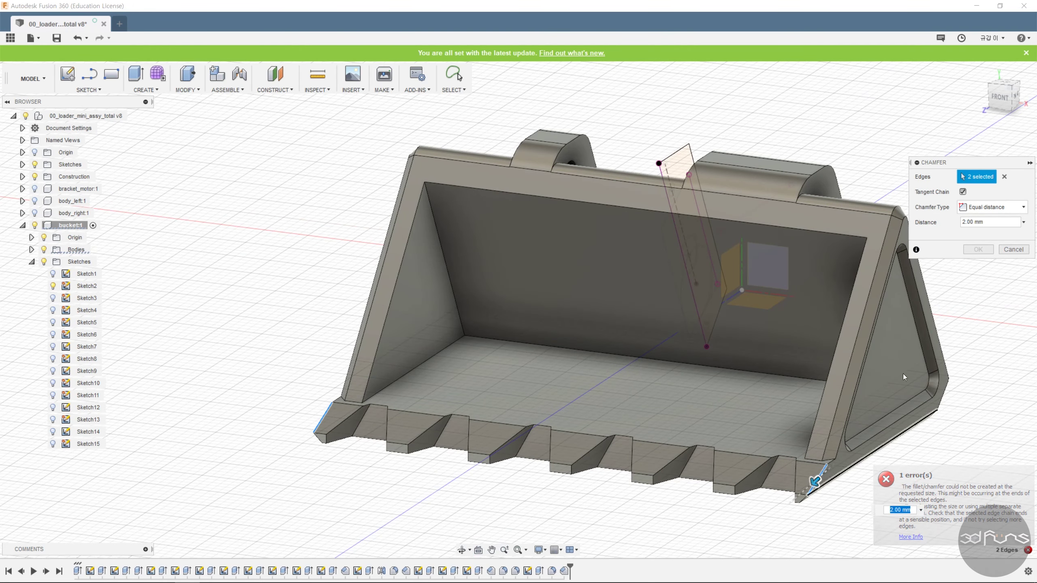
- Set the end teeth chamfer distance to 0.8 mm and apply it
{"action": "left_click", "coordinate": [969, 221]}
{"action": "type", "text": "0.9"}
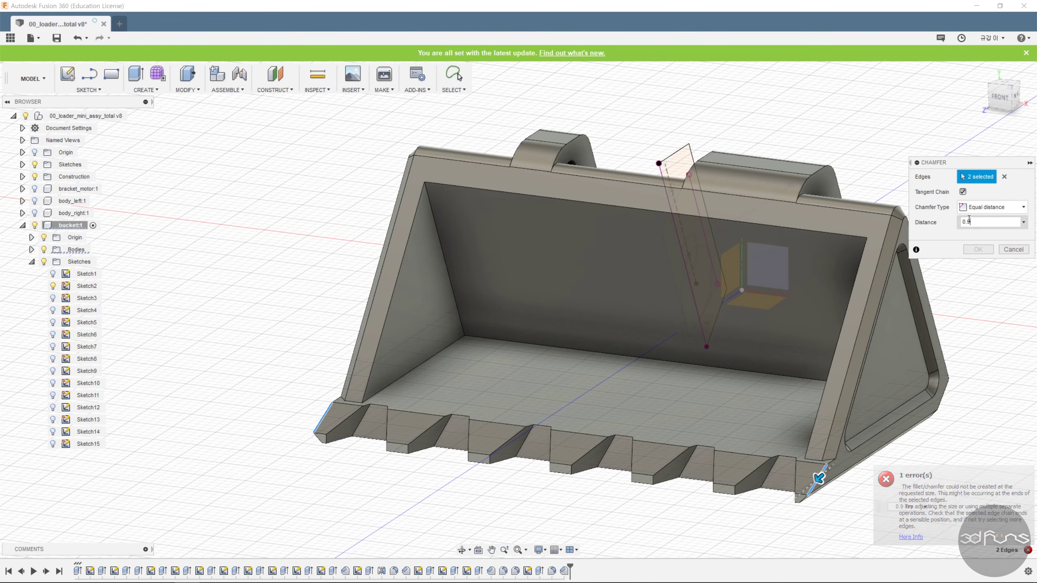
{"action": "left_click_drag", "start_coordinate": [976, 223], "coordinate": [944, 223]}
{"action": "type", "text": "0.5"}
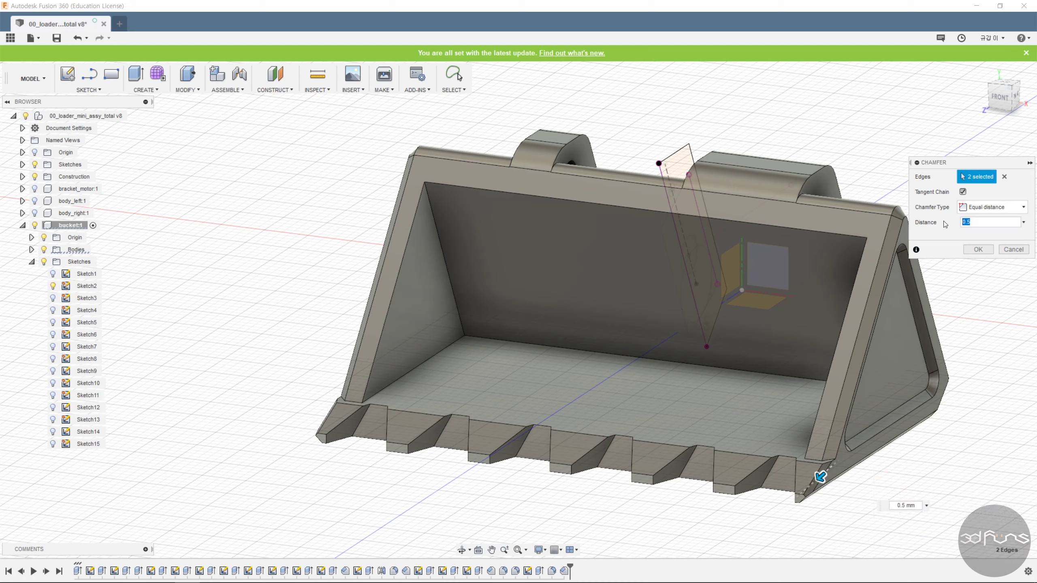
{"action": "type", "text": "0.7"}
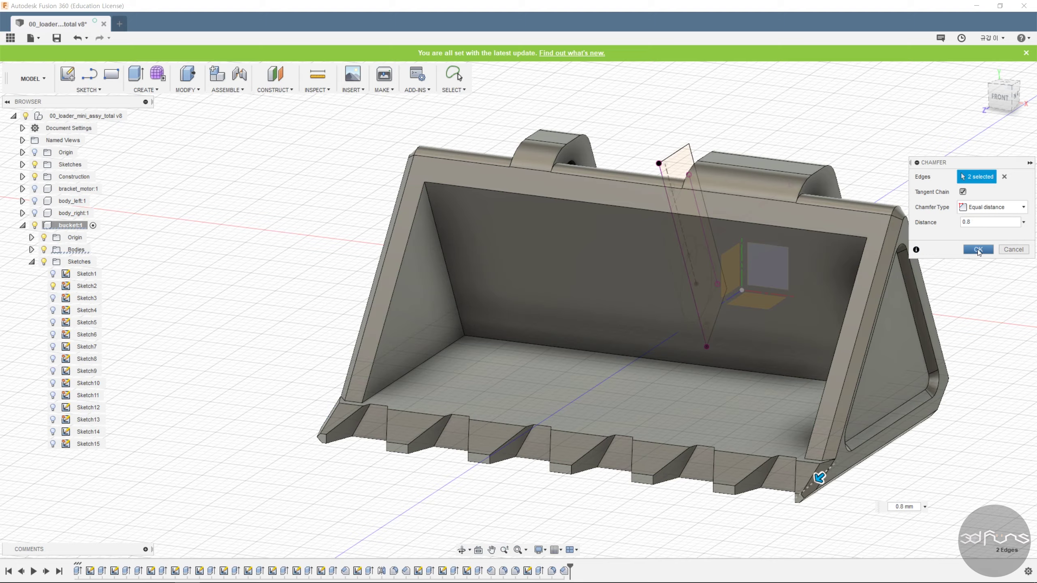
{"action": "left_click", "coordinate": [978, 249]}
- Fillet the upper inner edge of the bucket's front opening with a 1.5 mm radius
{"action": "scroll", "coordinate": [888, 314], "scroll_direction": "down", "scroll_amount": 4}
{"action": "middle_click_drag", "start_coordinate": [887, 314], "coordinate": [926, 419], "text": "shift"}
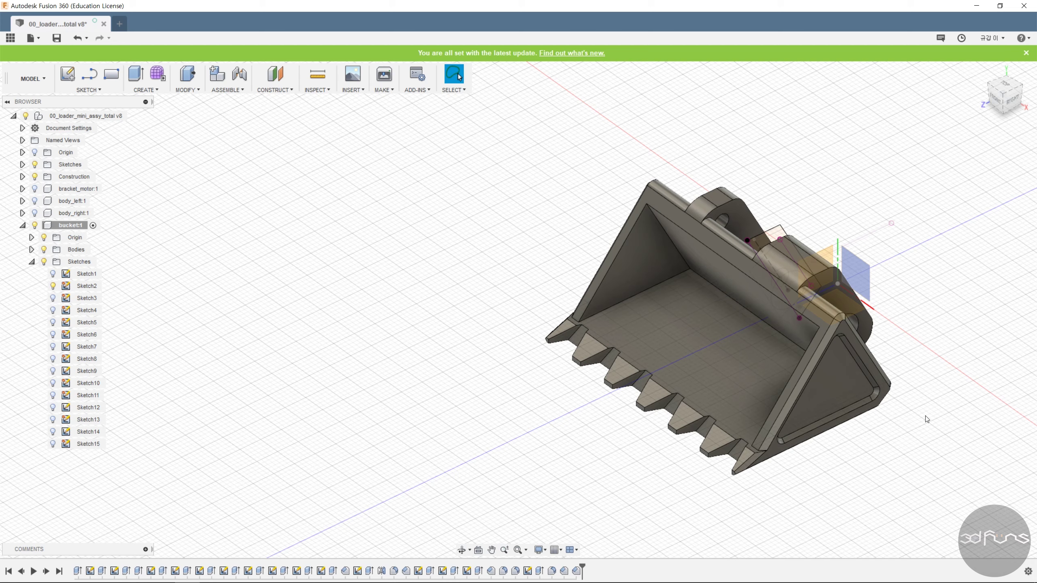
{"action": "left_click", "coordinate": [183, 92]}
{"action": "left_click", "coordinate": [200, 115]}
{"action": "left_click", "coordinate": [718, 256]}
{"action": "type", "text": "1.5"}
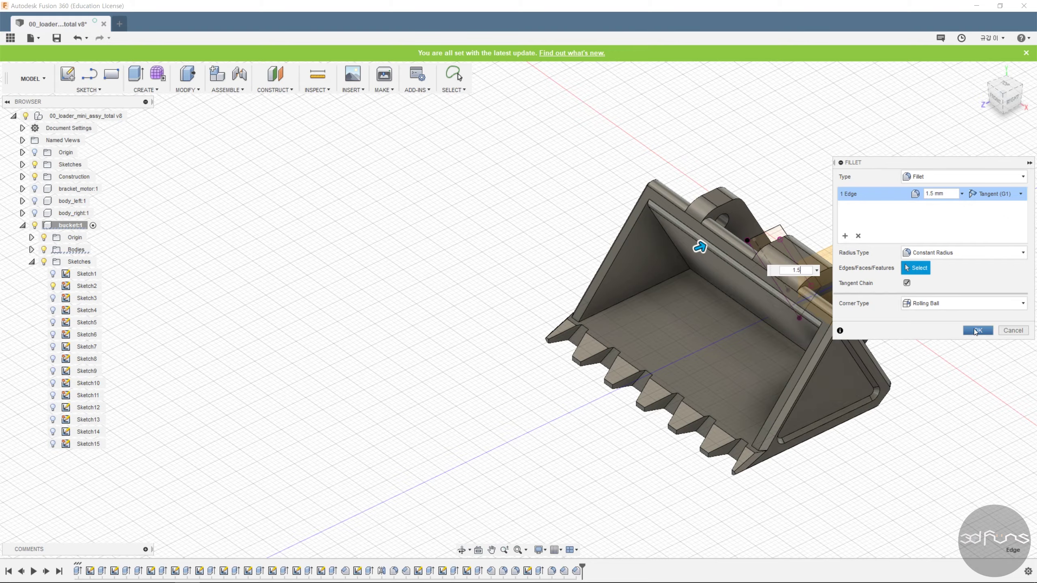
{"action": "left_click", "coordinate": [974, 330]}
- Start a fillet and select the four upper corner edges of the stepped recess in the wide bracket
{"action": "middle_click_drag", "start_coordinate": [972, 329], "coordinate": [584, 327], "text": "shift"}
{"action": "left_click", "coordinate": [183, 91]}
{"action": "left_click", "coordinate": [200, 115]}
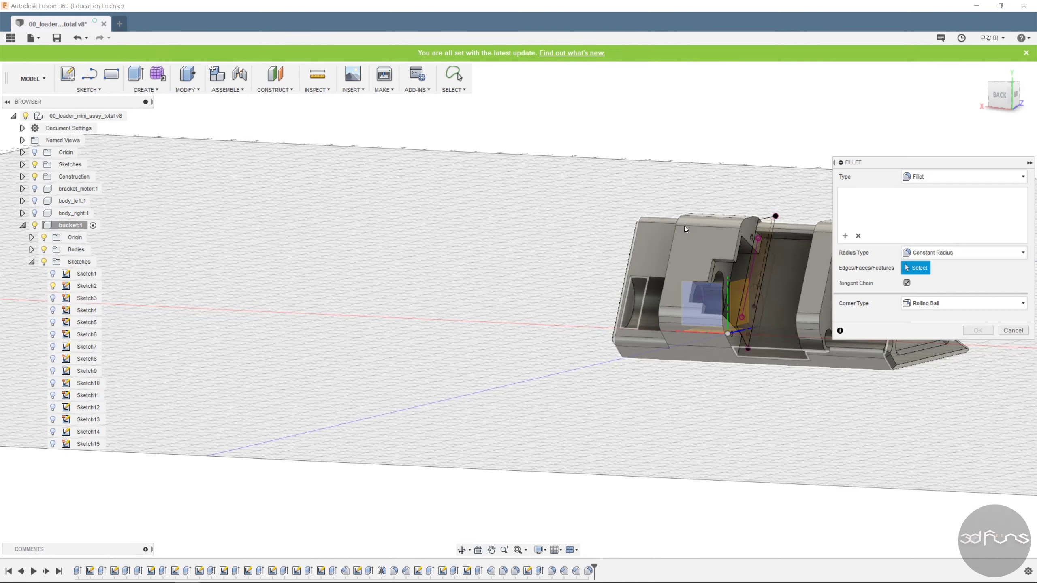
{"action": "scroll", "coordinate": [685, 229], "scroll_direction": "up", "scroll_amount": 5}
{"action": "left_click", "coordinate": [748, 258]}
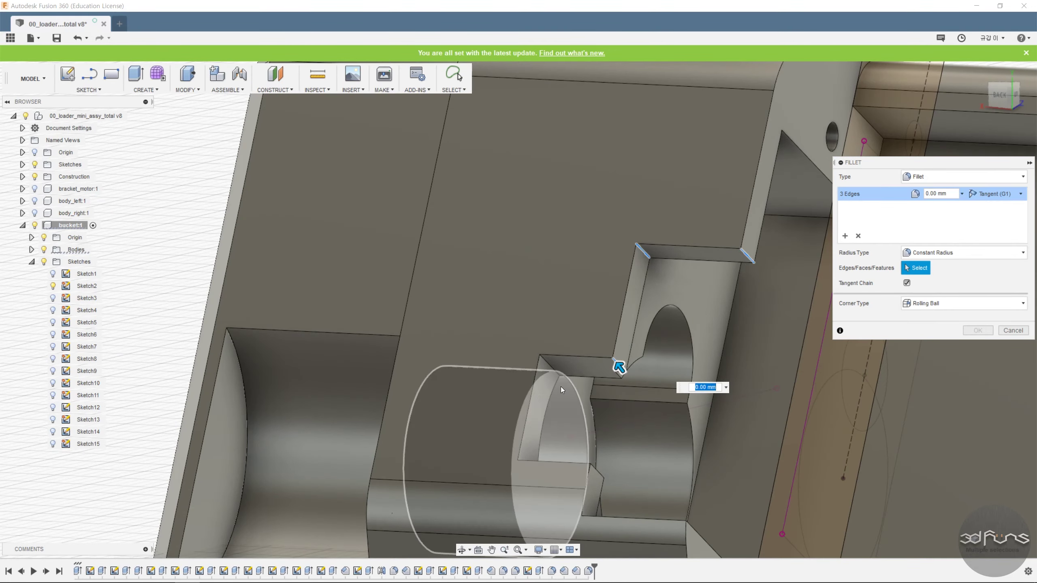
{"action": "left_click", "coordinate": [557, 362]}
{"action": "middle_click_drag", "start_coordinate": [557, 365], "coordinate": [495, 456], "text": "shift"}
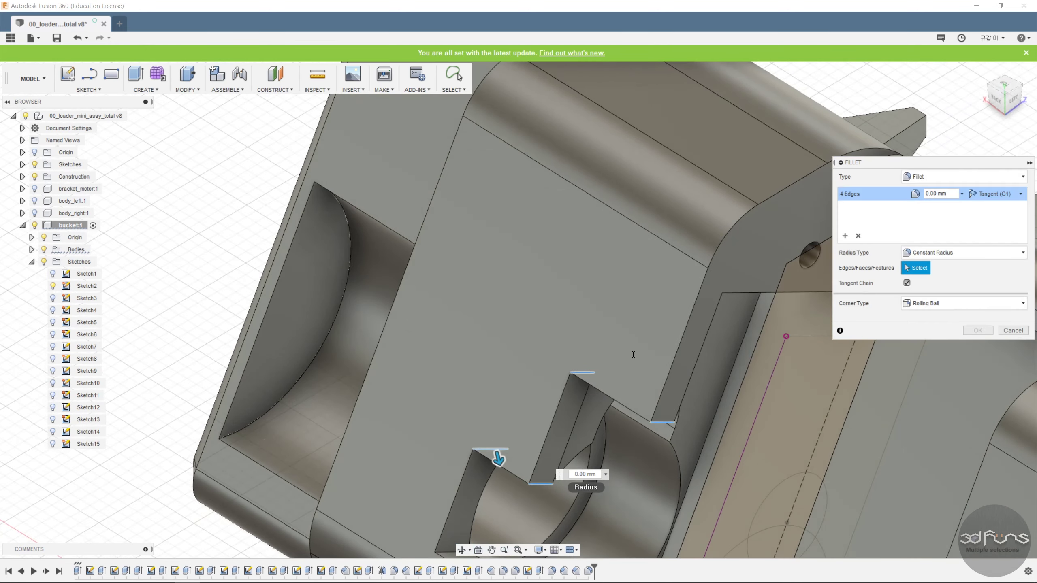
- Add the three lower corner edges of the stepped recess to the fillet and apply a 0.5 mm radius
{"action": "middle_click_drag", "start_coordinate": [633, 368], "coordinate": [691, 194]}
{"action": "left_click", "coordinate": [517, 379]}
{"action": "left_click", "coordinate": [560, 415]}
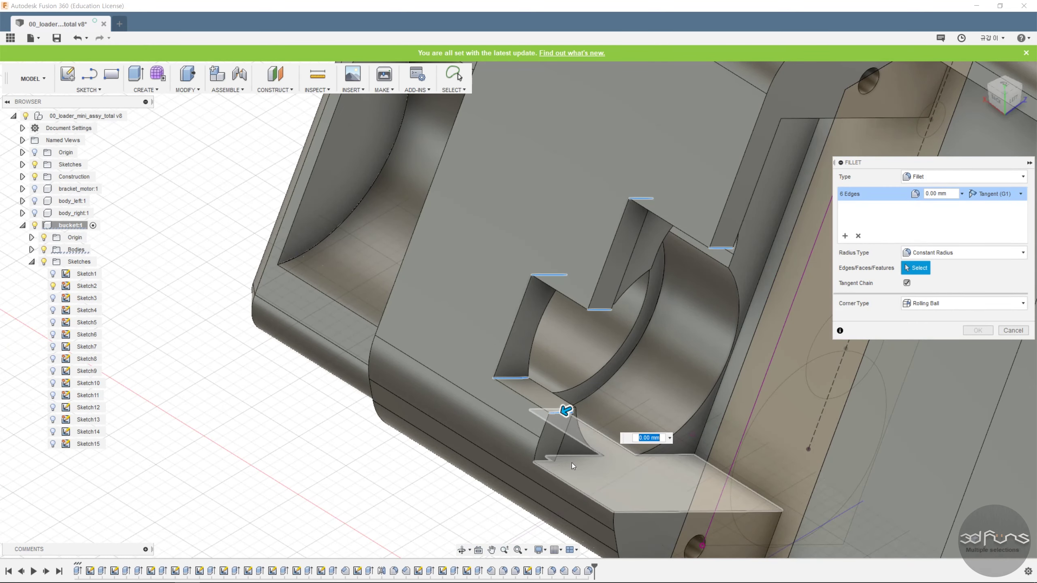
{"action": "left_click", "coordinate": [572, 465]}
{"action": "type", "text": "0.5"}
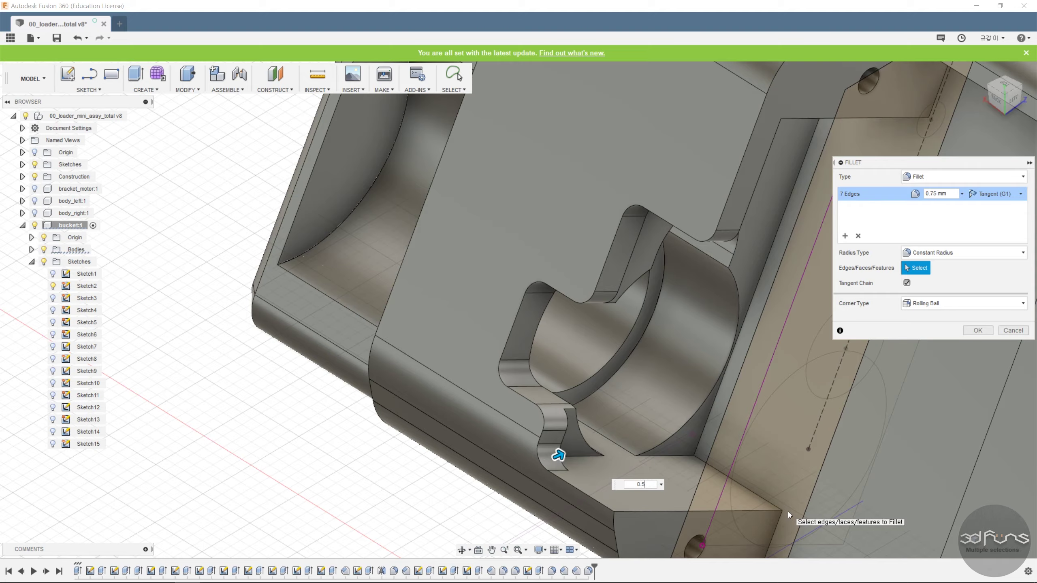
{"action": "scroll", "coordinate": [798, 432], "scroll_direction": "down", "scroll_amount": 3}
{"action": "middle_click_drag", "start_coordinate": [798, 432], "coordinate": [857, 353], "text": "shift"}
{"action": "key", "text": "Return"}
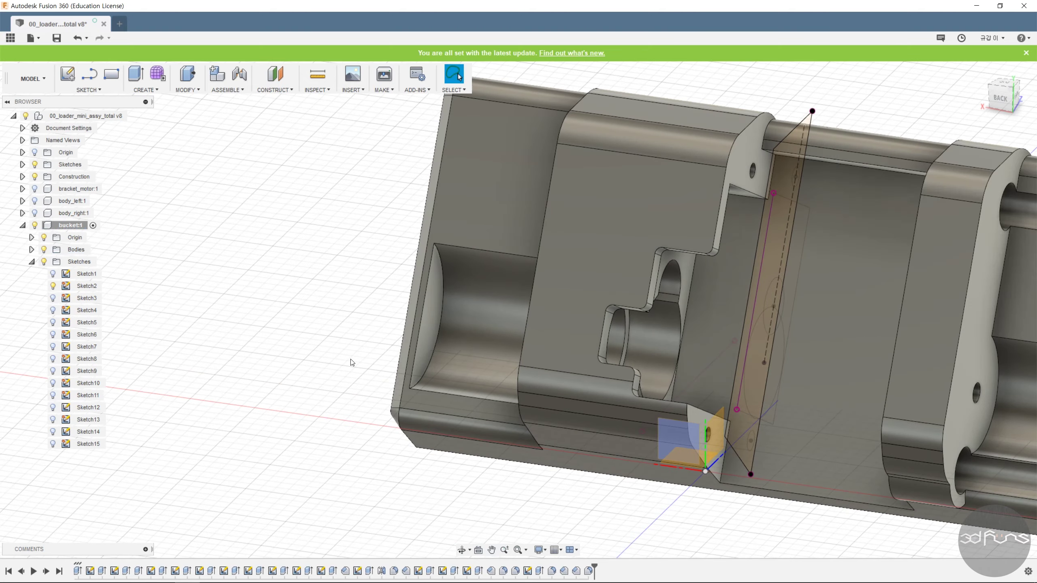
- Chamfer the two sloped inner edges of the bucket's side walls at the opening by an equal distance of 0.5 mm
{"action": "scroll", "coordinate": [352, 362], "scroll_direction": "down", "scroll_amount": 5}
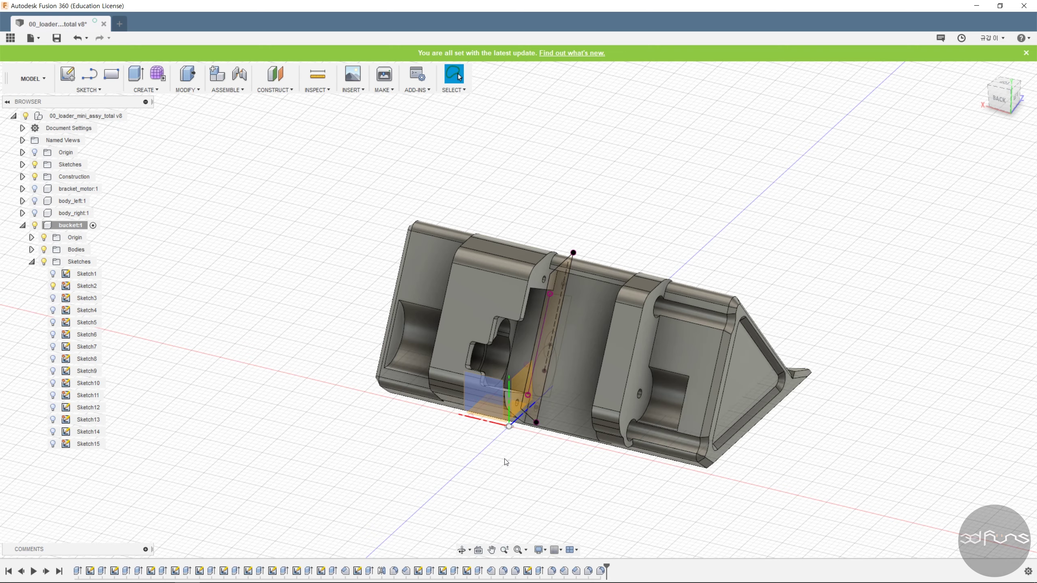
{"action": "middle_click_drag", "start_coordinate": [787, 271], "coordinate": [379, 300], "text": "shift"}
{"action": "left_click", "coordinate": [196, 91]}
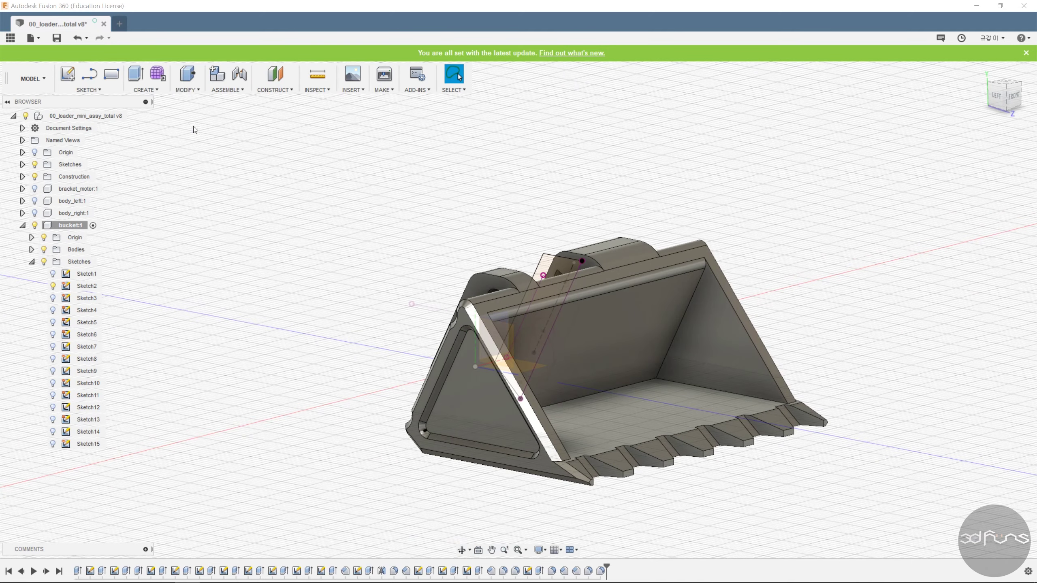
{"action": "left_click", "coordinate": [194, 126]}
{"action": "middle_click_drag", "start_coordinate": [613, 335], "coordinate": [516, 336], "text": "shift"}
{"action": "left_click", "coordinate": [383, 319]}
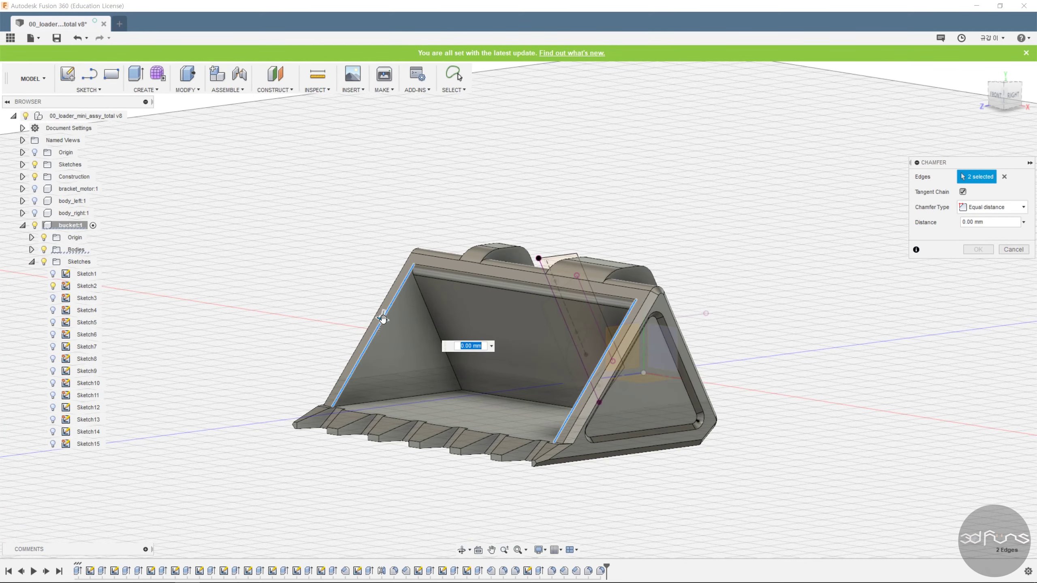
{"action": "type", "text": "0.5"}
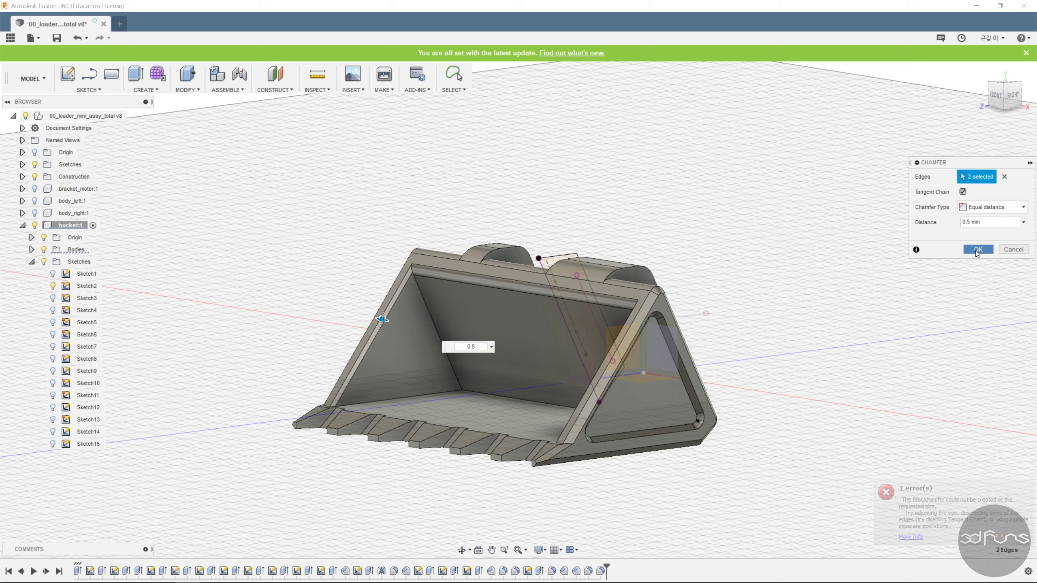
{"action": "left_click", "coordinate": [977, 249]}
- Start a sketch on the wide bracket's outer side face and draw a circle concentric with its large round hole
{"action": "middle_click_drag", "start_coordinate": [729, 331], "coordinate": [684, 354], "text": "shift"}
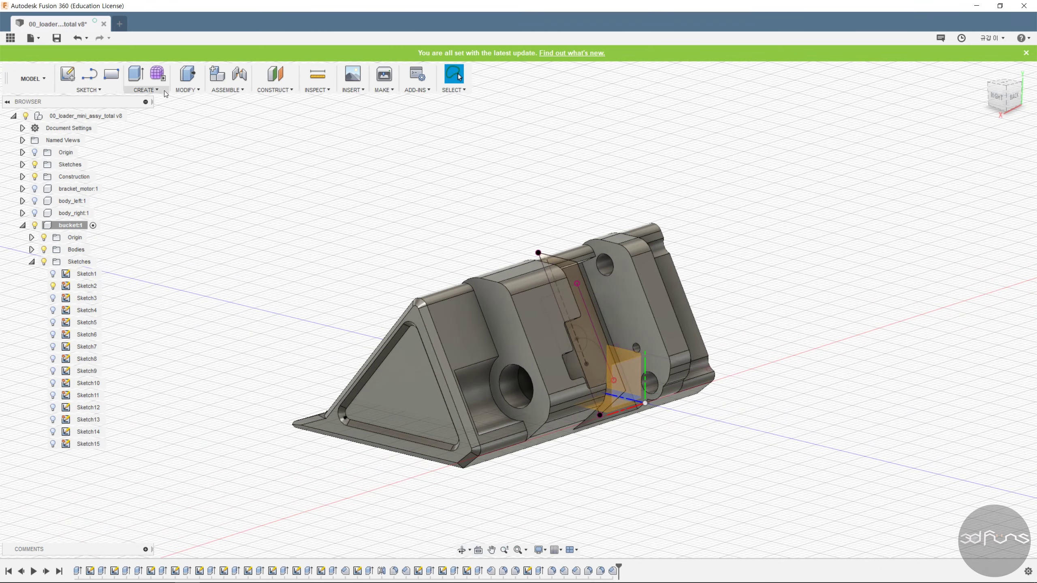
{"action": "left_click", "coordinate": [150, 93]}
{"action": "left_click", "coordinate": [94, 100]}
{"action": "left_click", "coordinate": [506, 334]}
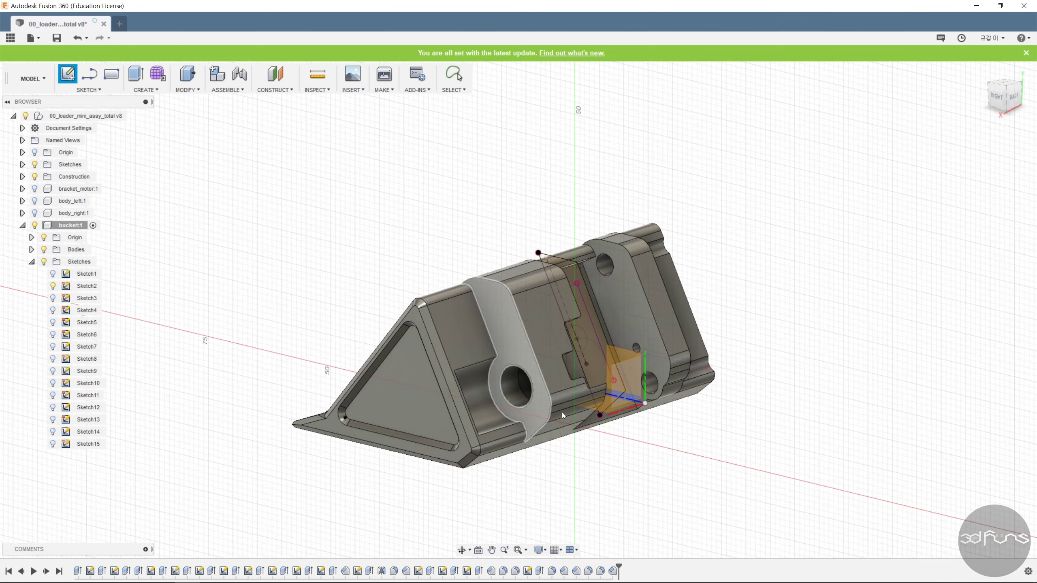
{"action": "key", "text": "c"}
{"action": "scroll", "coordinate": [534, 359], "scroll_direction": "up", "scroll_amount": 2}
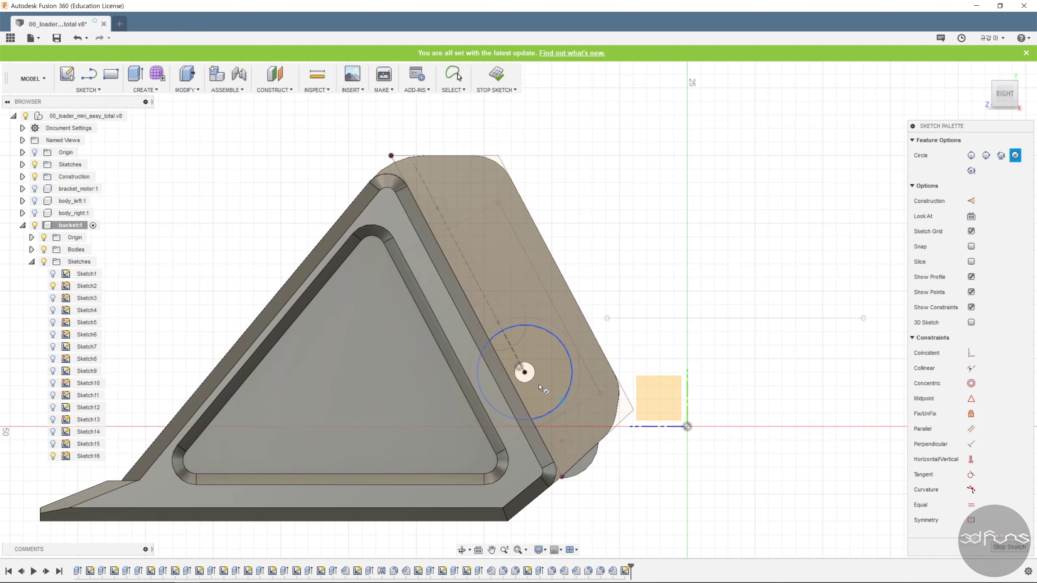
{"action": "left_click", "coordinate": [525, 372]}
{"action": "left_click", "coordinate": [549, 311]}
{"action": "key", "text": "Escape"}
- Dimension the gap between the hole's edge and the surrounding circle as 1 mm and finish the sketch
{"action": "scroll", "coordinate": [545, 336], "scroll_direction": "up", "scroll_amount": 2}
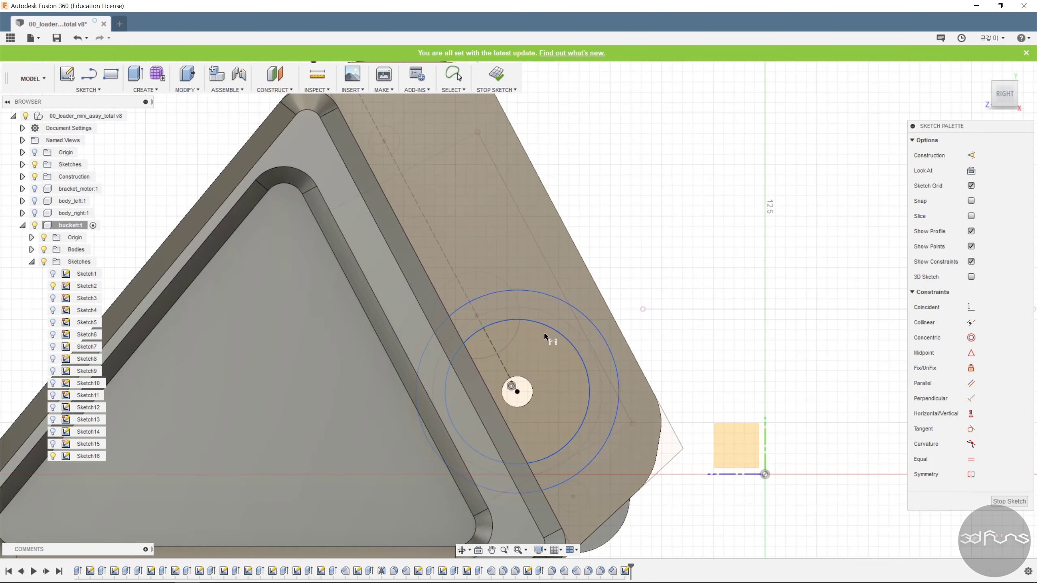
{"action": "left_click", "coordinate": [550, 326]}
{"action": "left_click", "coordinate": [556, 298]}
{"action": "left_click", "coordinate": [632, 262]}
{"action": "type", "text": "1"}
{"action": "key", "text": "Return"}
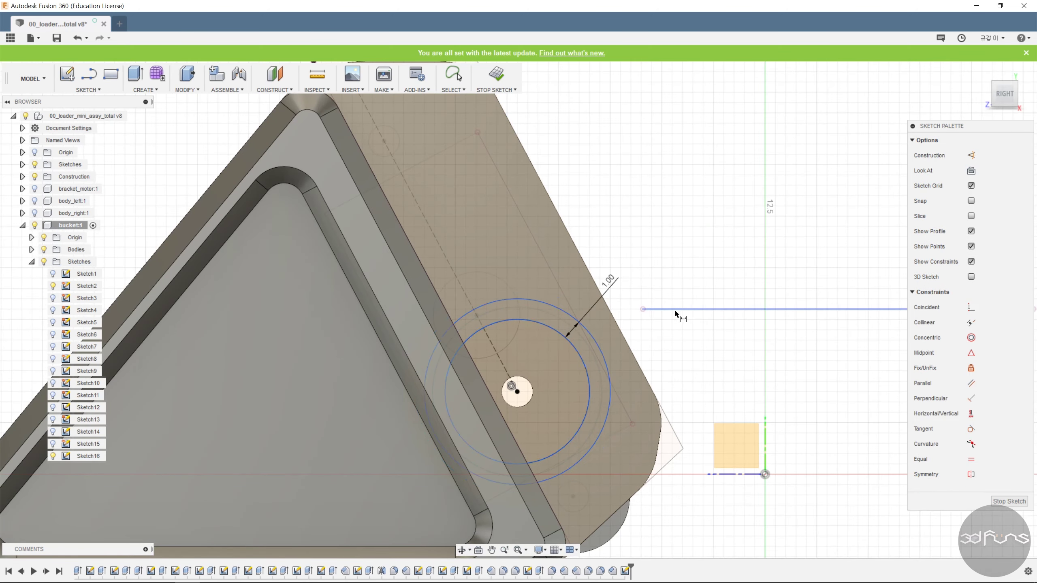
{"action": "left_click", "coordinate": [496, 74]}
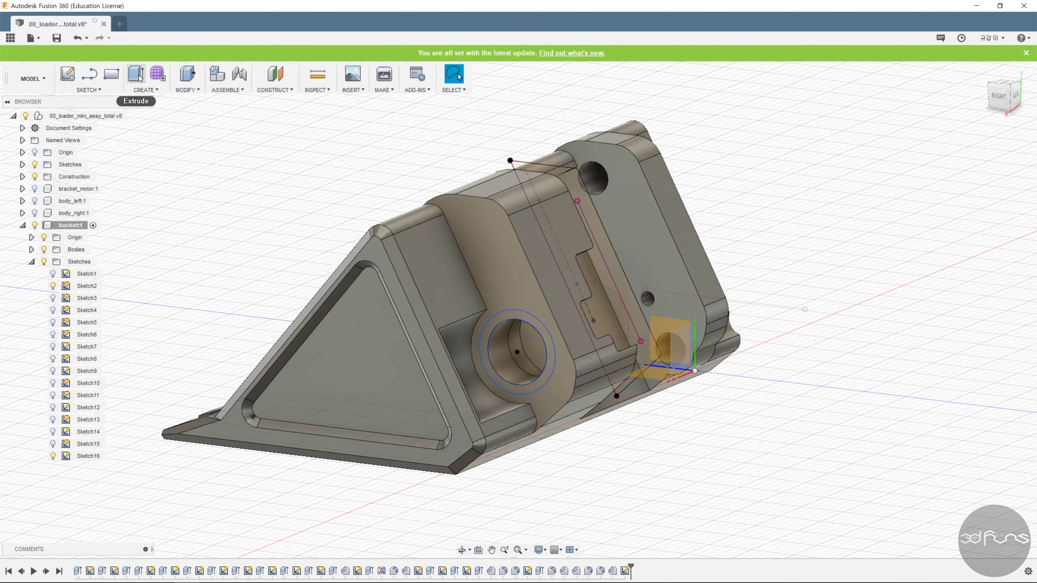
- Extrude the ring around the wide bracket's large hole outward by 0.7 mm, joined to the bucket
{"action": "left_click", "coordinate": [135, 74]}
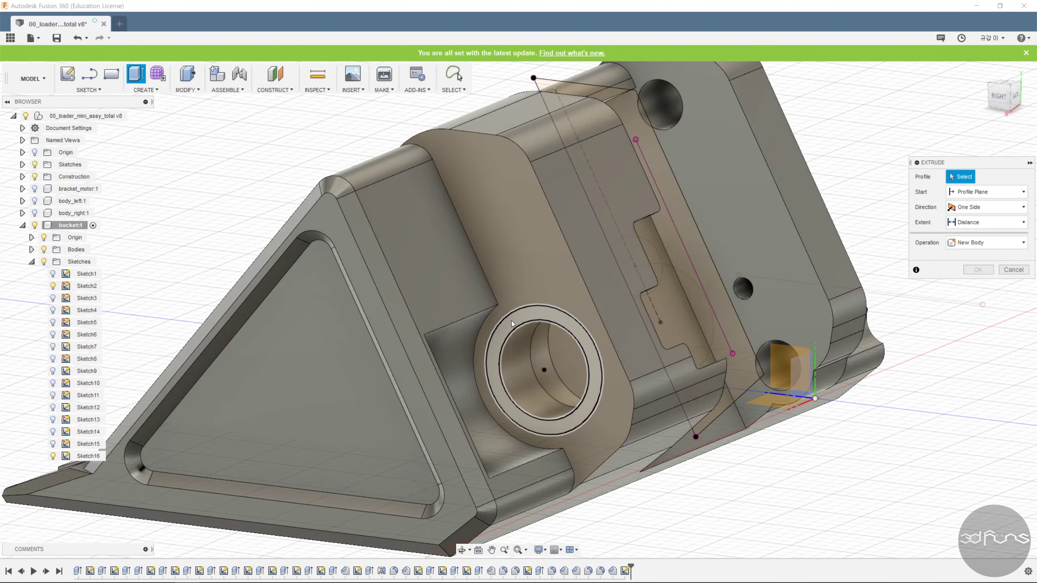
{"action": "left_click", "coordinate": [510, 321]}
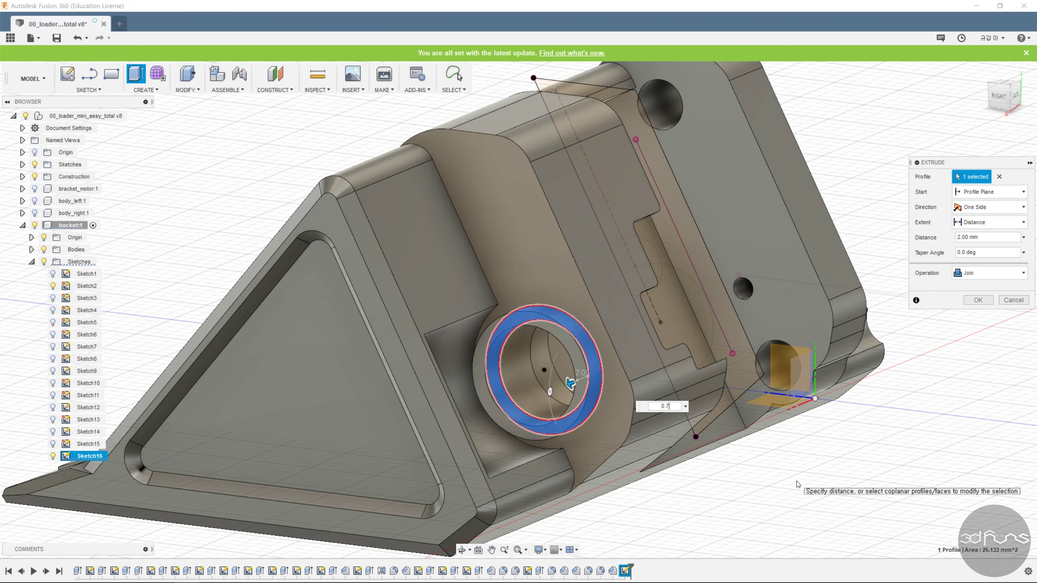
{"action": "left_click", "coordinate": [975, 300]}
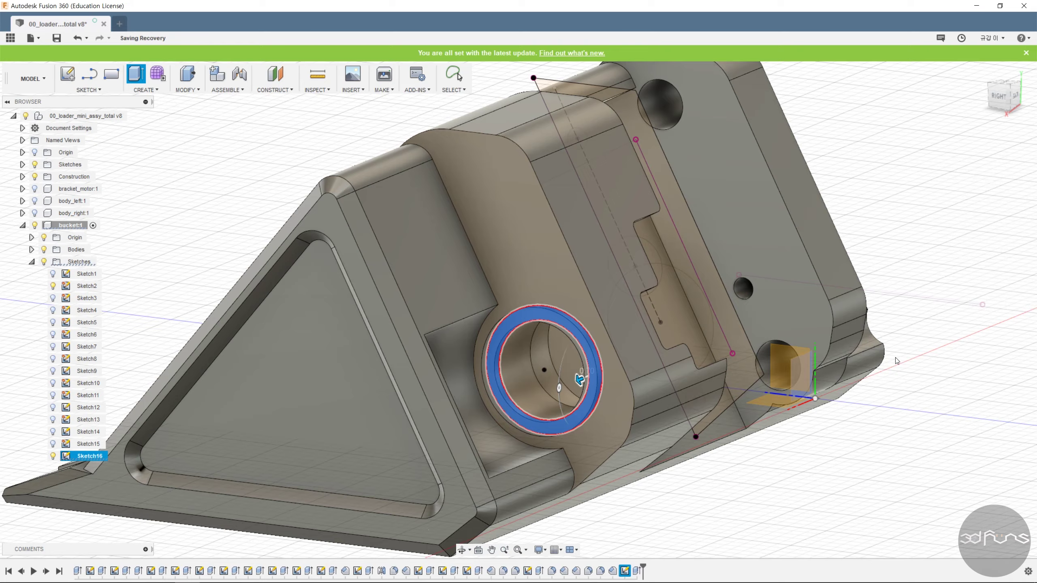
- Start a sketch on the narrow bracket's outer side face and draw a circle centred on its small middle hole
{"action": "scroll", "coordinate": [892, 370], "scroll_direction": "down", "scroll_amount": 5}
{"action": "middle_click_drag", "start_coordinate": [893, 370], "coordinate": [775, 379], "text": "shift"}
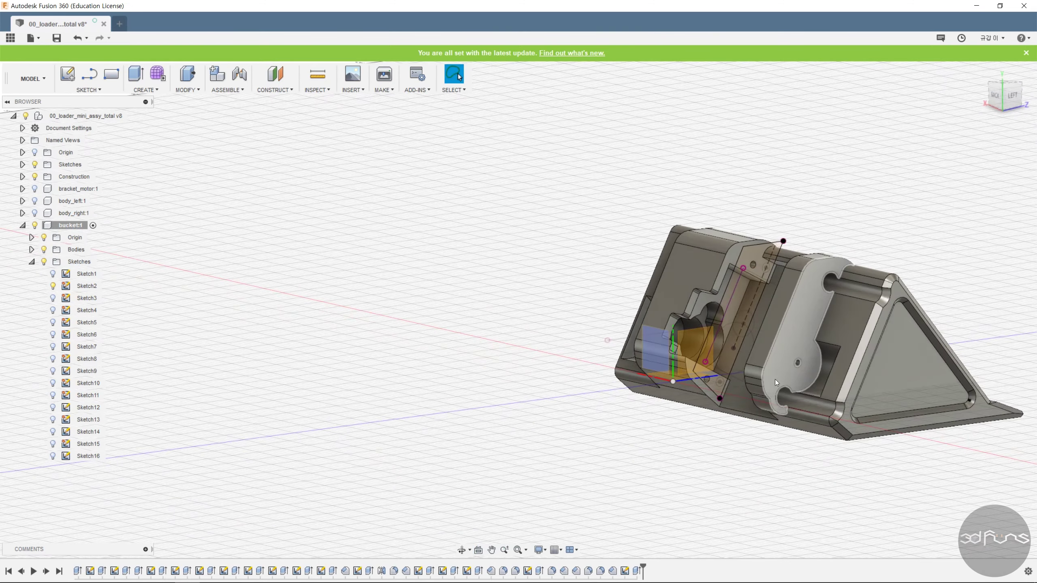
{"action": "left_click", "coordinate": [94, 89]}
{"action": "left_click", "coordinate": [95, 102]}
{"action": "left_click", "coordinate": [790, 325]}
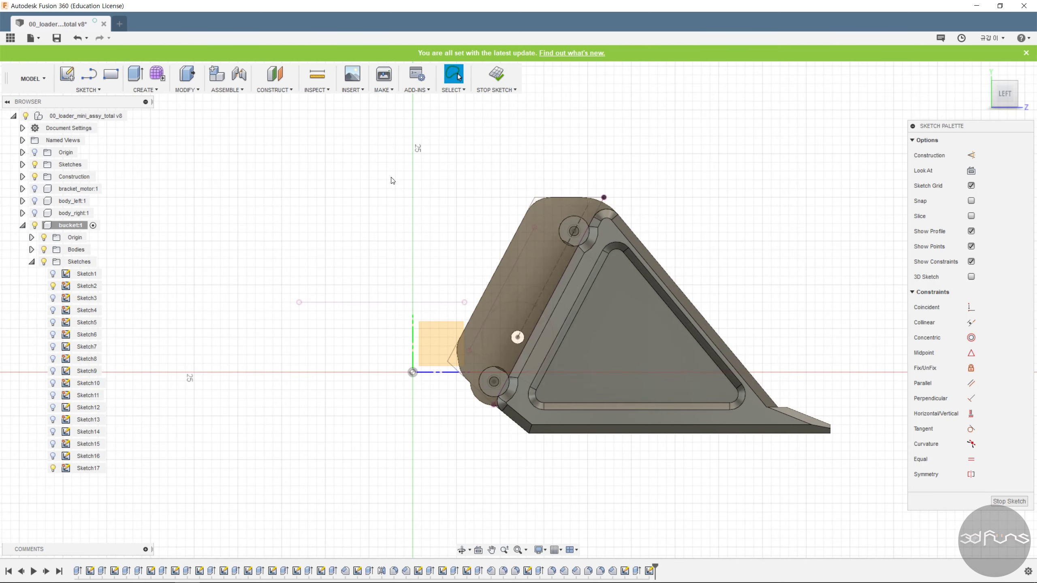
{"action": "key", "text": "c"}
{"action": "scroll", "coordinate": [511, 337], "scroll_direction": "up", "scroll_amount": 4}
{"action": "left_click", "coordinate": [518, 338]}
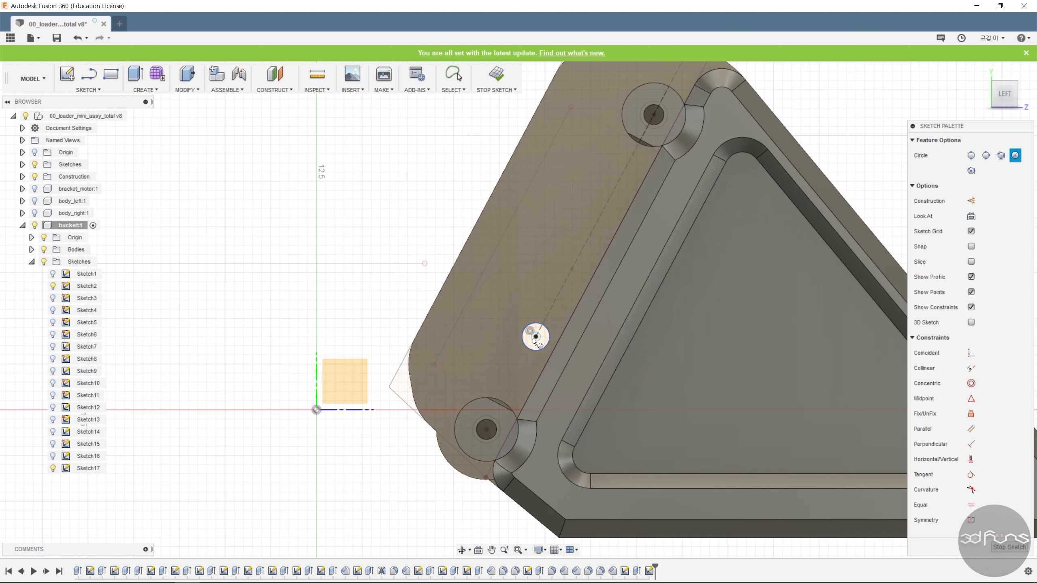
- Set the diameter of the circle around the narrow bracket's small hole to 6 mm and finish the sketch
{"action": "key", "text": "d"}
{"action": "left_click", "coordinate": [527, 296]}
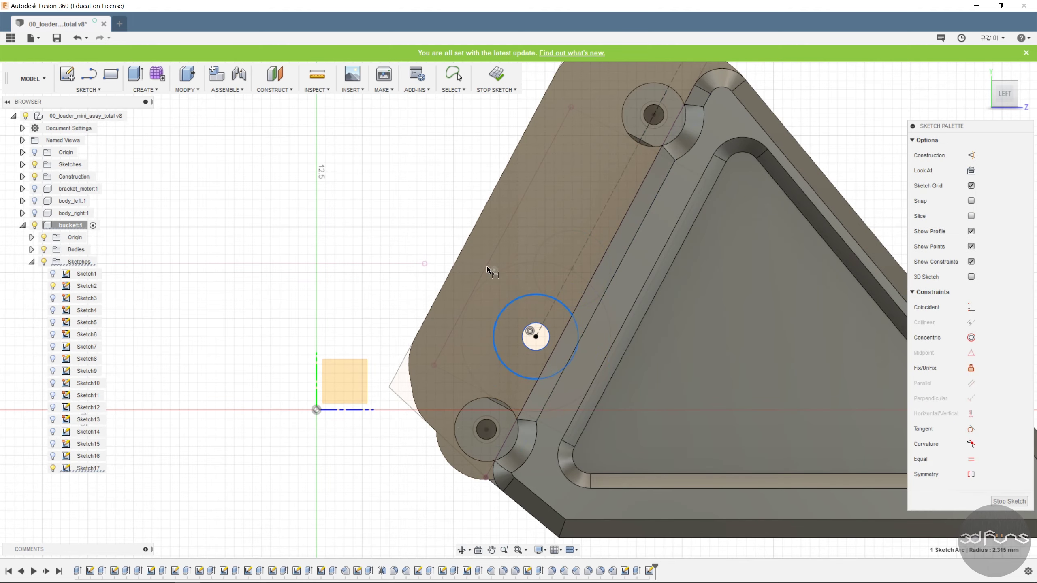
{"action": "left_click", "coordinate": [511, 275]}
{"action": "type", "text": "6"}
{"action": "key", "text": "Return"}
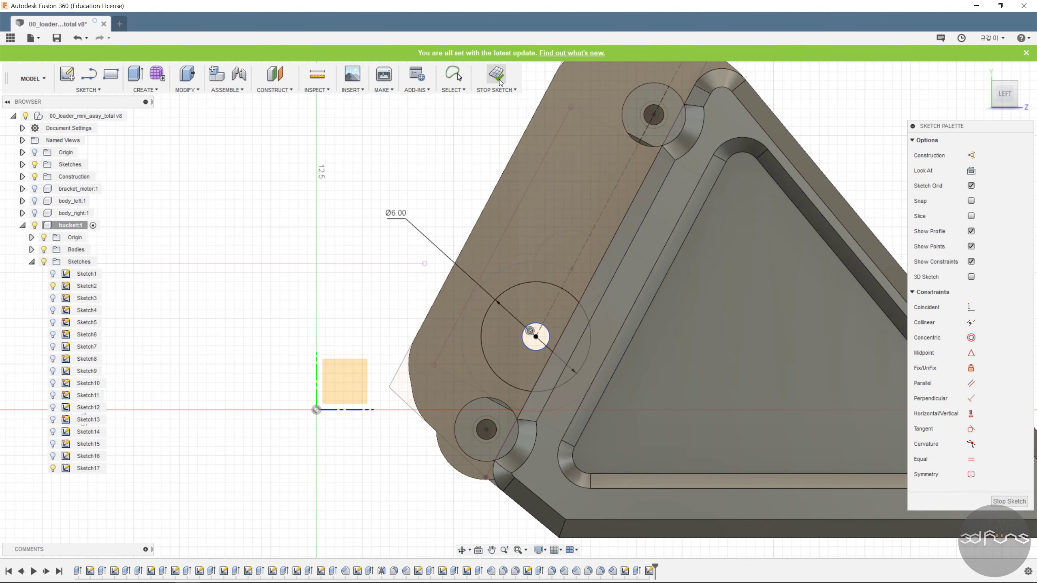
{"action": "left_click", "coordinate": [496, 75]}
- Extrude the ring around the narrow bracket's small hole outward by 0.7 mm, joined to the bucket
{"action": "scroll", "coordinate": [549, 339], "scroll_direction": "down", "scroll_amount": 4}
{"action": "middle_click_drag", "start_coordinate": [566, 329], "coordinate": [620, 351], "text": "shift"}
{"action": "left_click", "coordinate": [137, 76]}
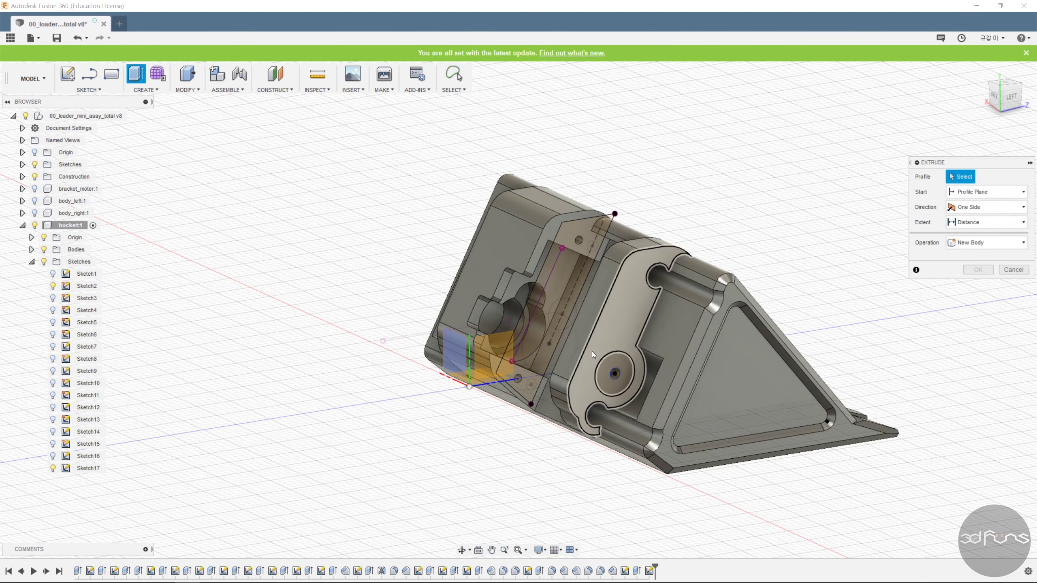
{"action": "scroll", "coordinate": [592, 353], "scroll_direction": "up", "scroll_amount": 4}
{"action": "left_click", "coordinate": [660, 386]}
{"action": "type", "text": "0.7"}
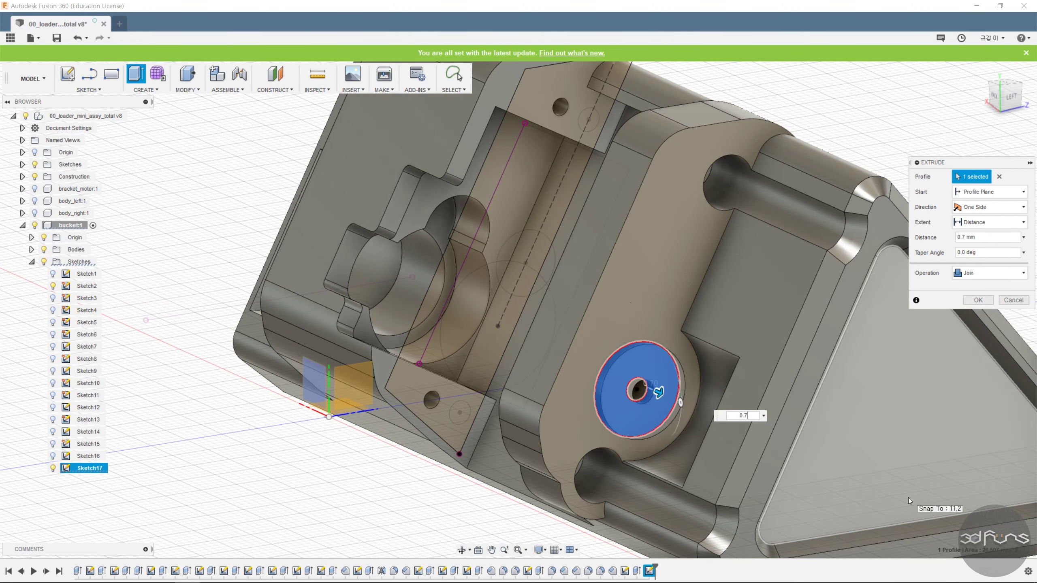
{"action": "left_click", "coordinate": [977, 303]}
- Hide the bucket component's origin and collapse its list of sketches
{"action": "scroll", "coordinate": [643, 319], "scroll_direction": "down", "scroll_amount": 6}
{"action": "left_click", "coordinate": [982, 71]}
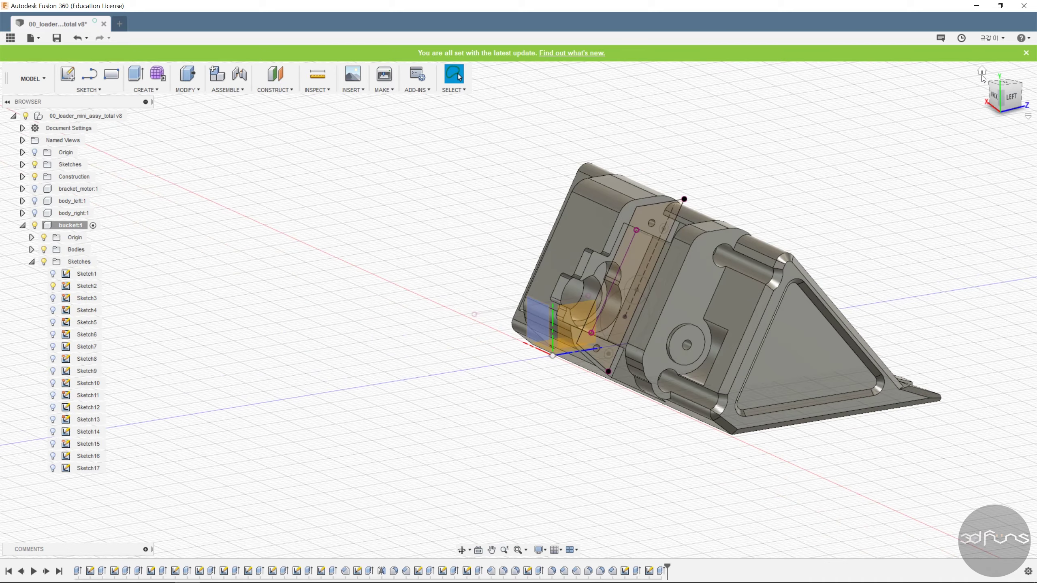
{"action": "middle_click_drag", "start_coordinate": [774, 354], "coordinate": [193, 279], "text": "shift"}
{"action": "left_click", "coordinate": [44, 238]}
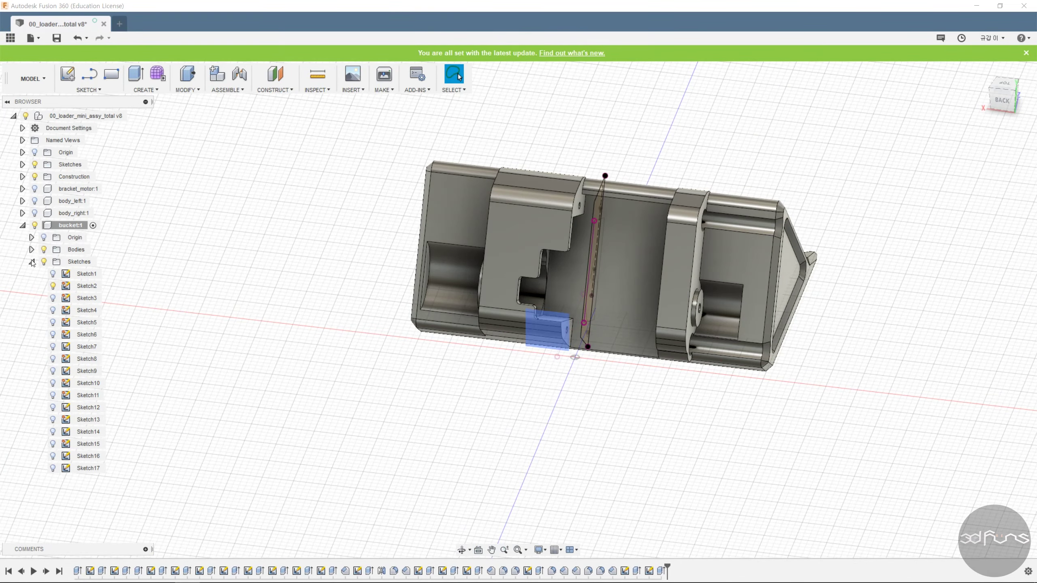
{"action": "left_click", "coordinate": [31, 261]}
{"action": "middle_click_drag", "start_coordinate": [620, 412], "coordinate": [710, 402], "text": "shift"}
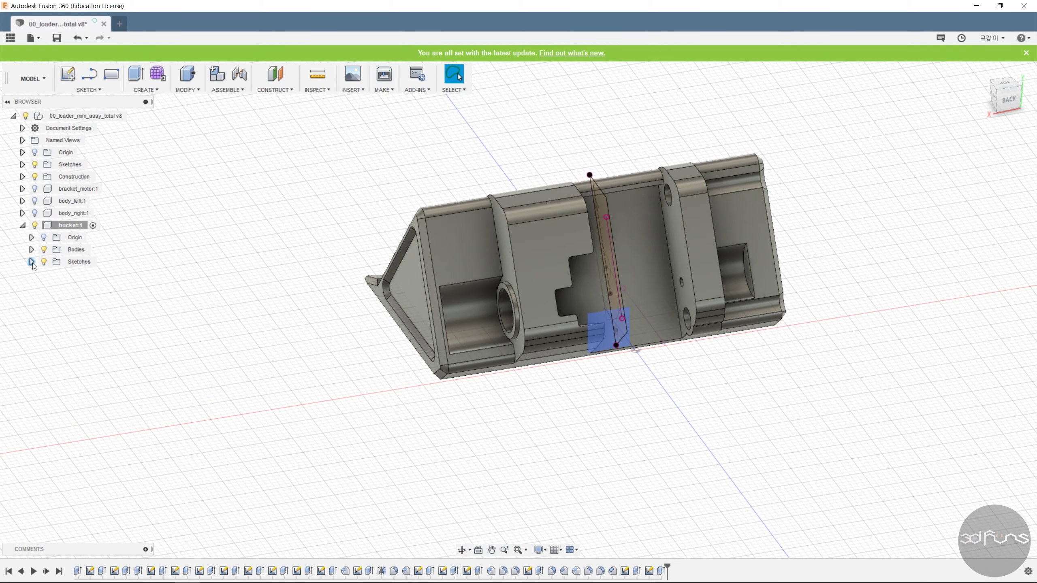
{"action": "left_click", "coordinate": [31, 239]}
{"action": "left_click", "coordinate": [32, 239]}
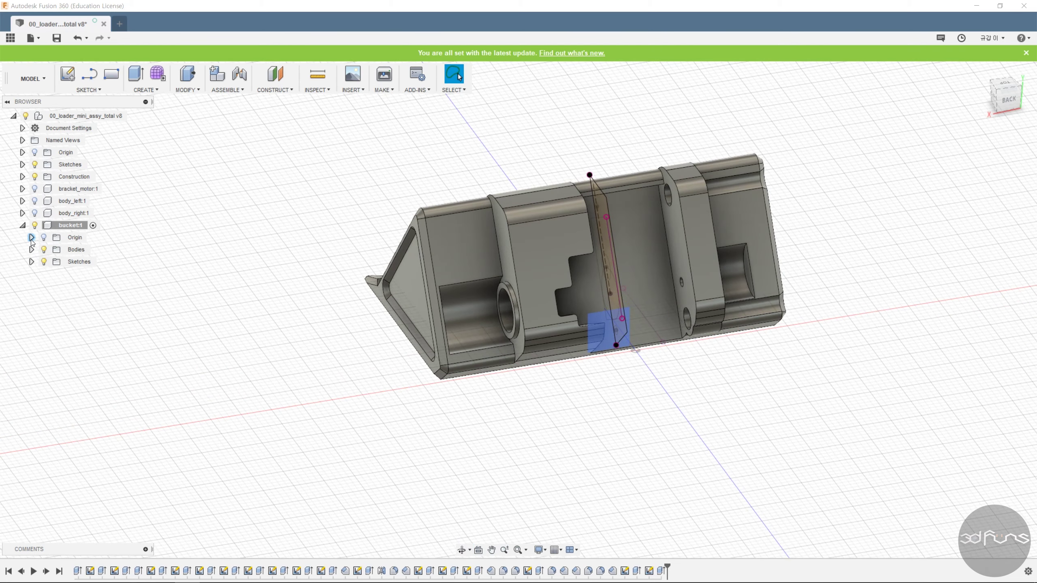
{"action": "left_click", "coordinate": [31, 262]}
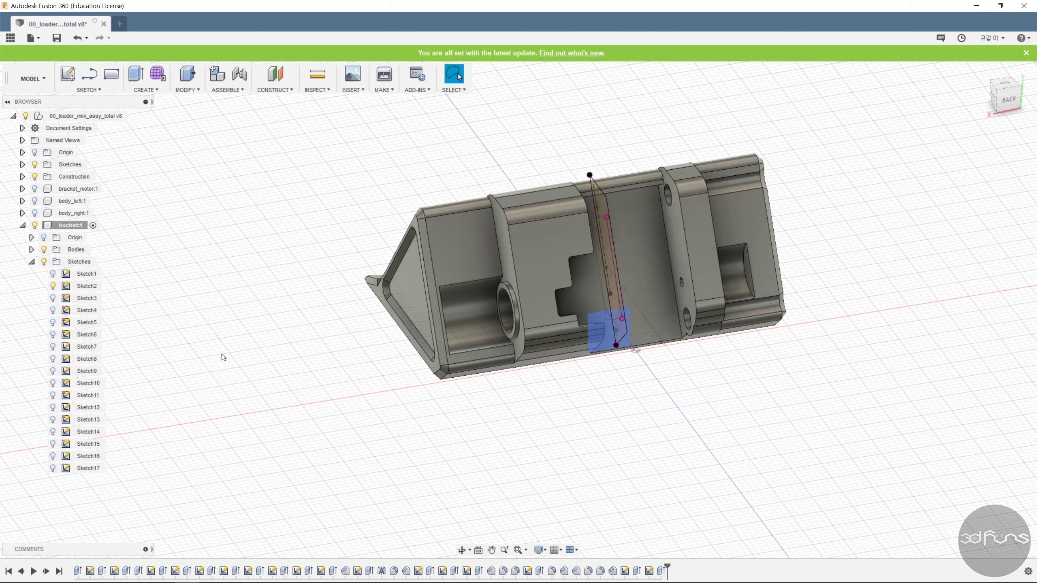
{"action": "left_click", "coordinate": [31, 261]}
- Save the design with the version description "User Saved" and show the bucket's open front in an isometric view
{"action": "mouse_move", "coordinate": [613, 428]}
{"action": "middle_mouse_down", "text": "shift"}
{"action": "mouse_move", "coordinate": [567, 409]}
{"action": "mouse_move", "coordinate": [578, 431]}
{"action": "mouse_move", "coordinate": [563, 458]}
{"action": "mouse_move", "coordinate": [613, 410]}
{"action": "mouse_move", "coordinate": [694, 424]}
{"action": "mouse_move", "coordinate": [784, 410]}
{"action": "middle_mouse_up", "text": "shift"}
{"action": "key", "text": "ctrl+s"}
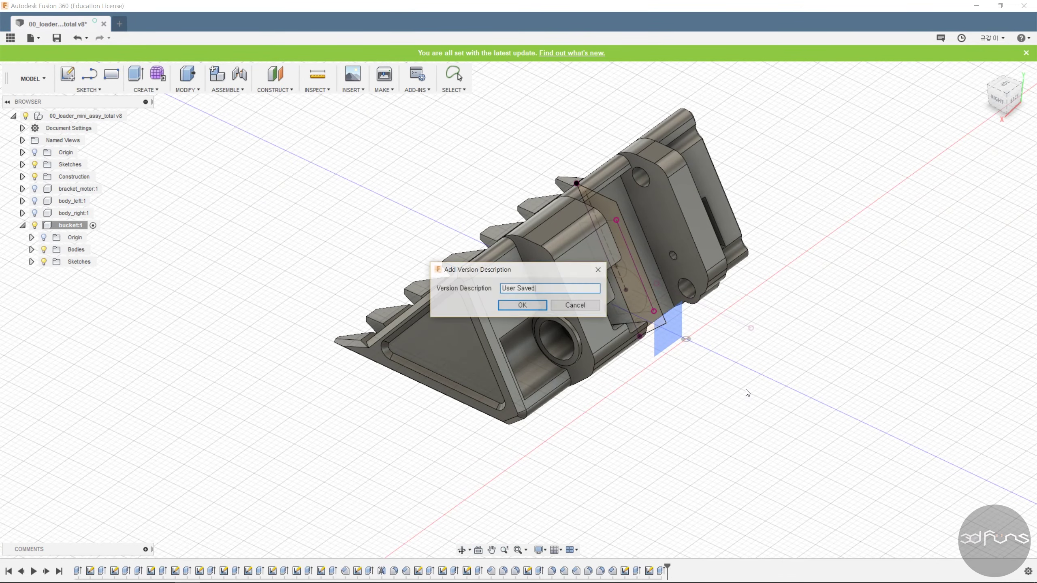
{"action": "left_click", "coordinate": [523, 306]}
{"action": "left_click", "coordinate": [988, 86]}
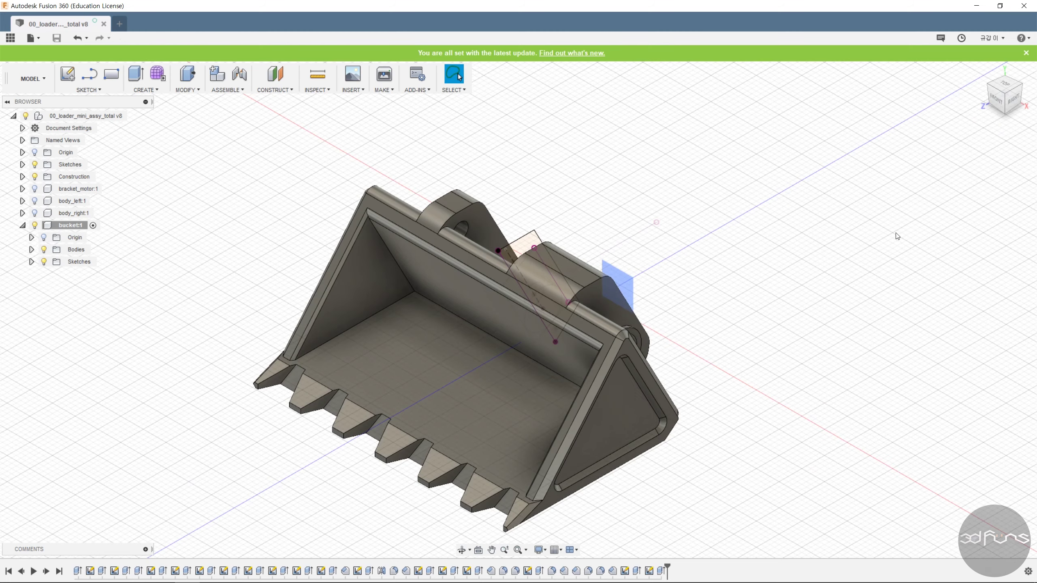